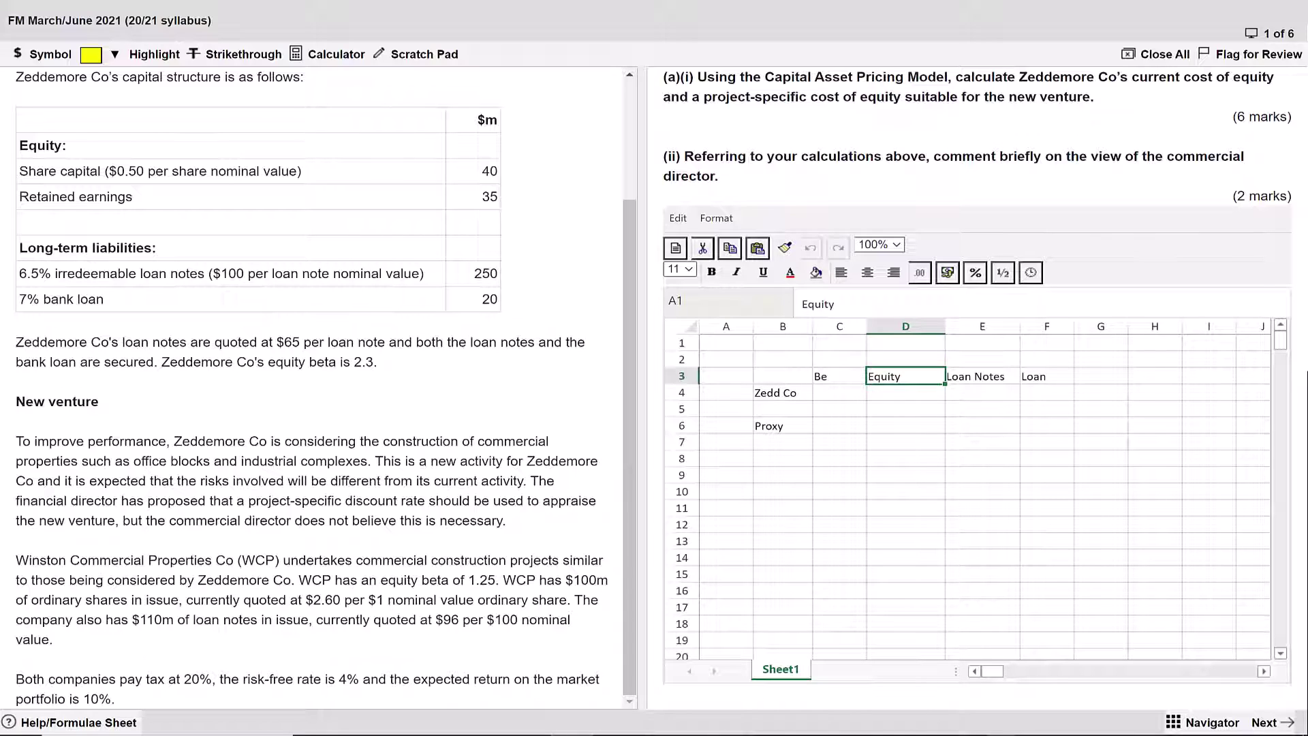
Enter the label "1) Current cost of Equity" in cell B9.
left_click(783, 475)
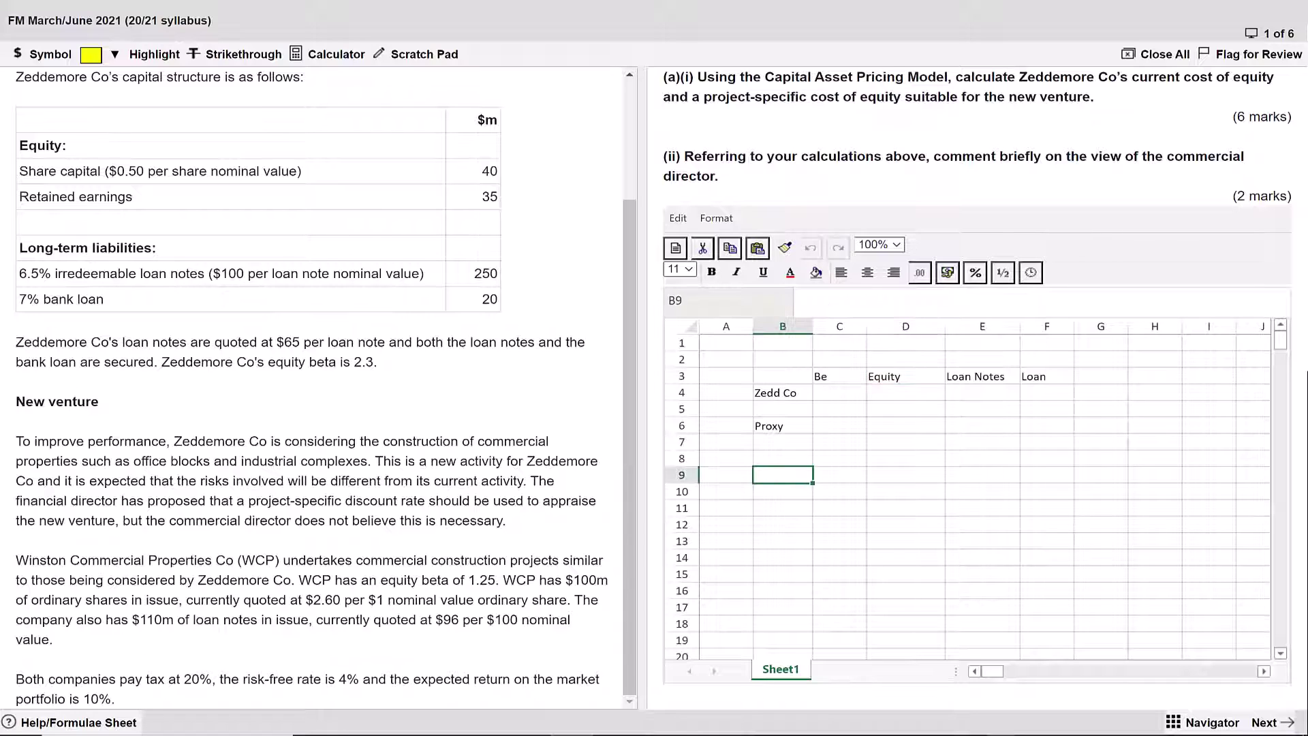
type("1) Current cost of Equity")
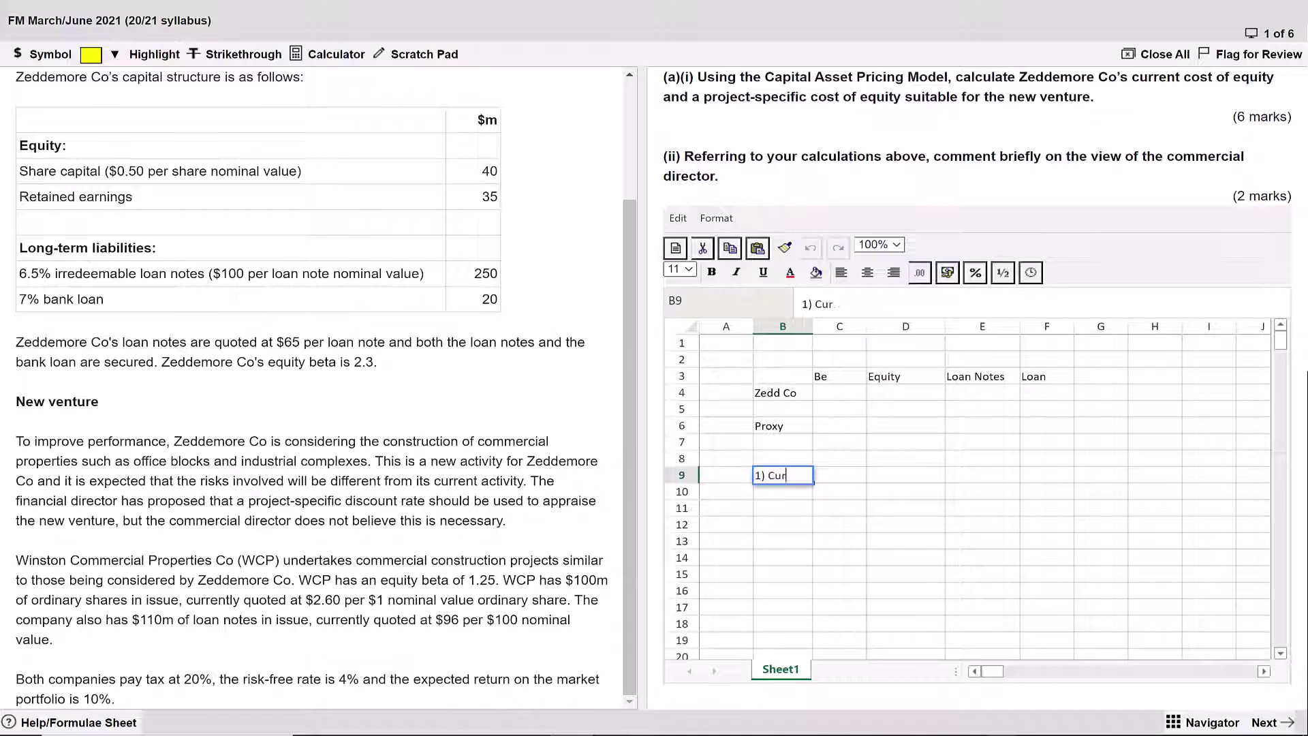
key("Return")
key("Right")
key("Up")
key("Right")
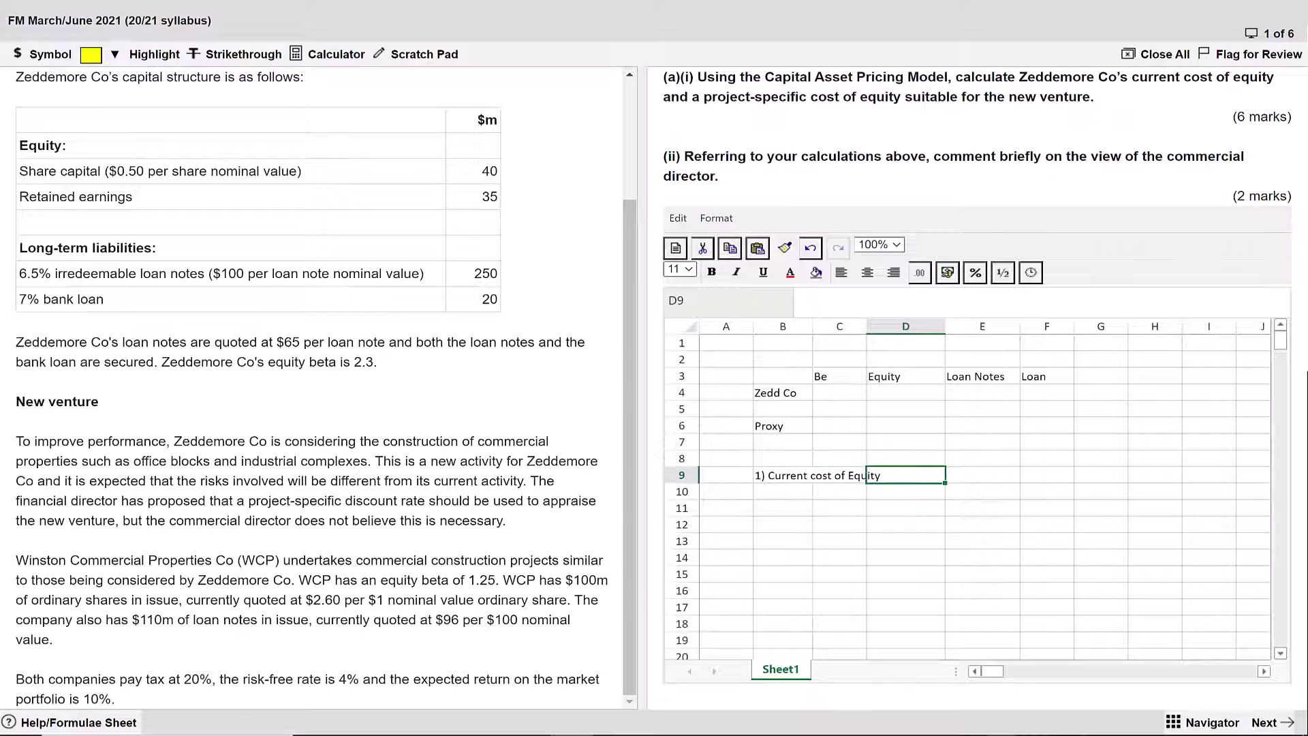
key("Right")
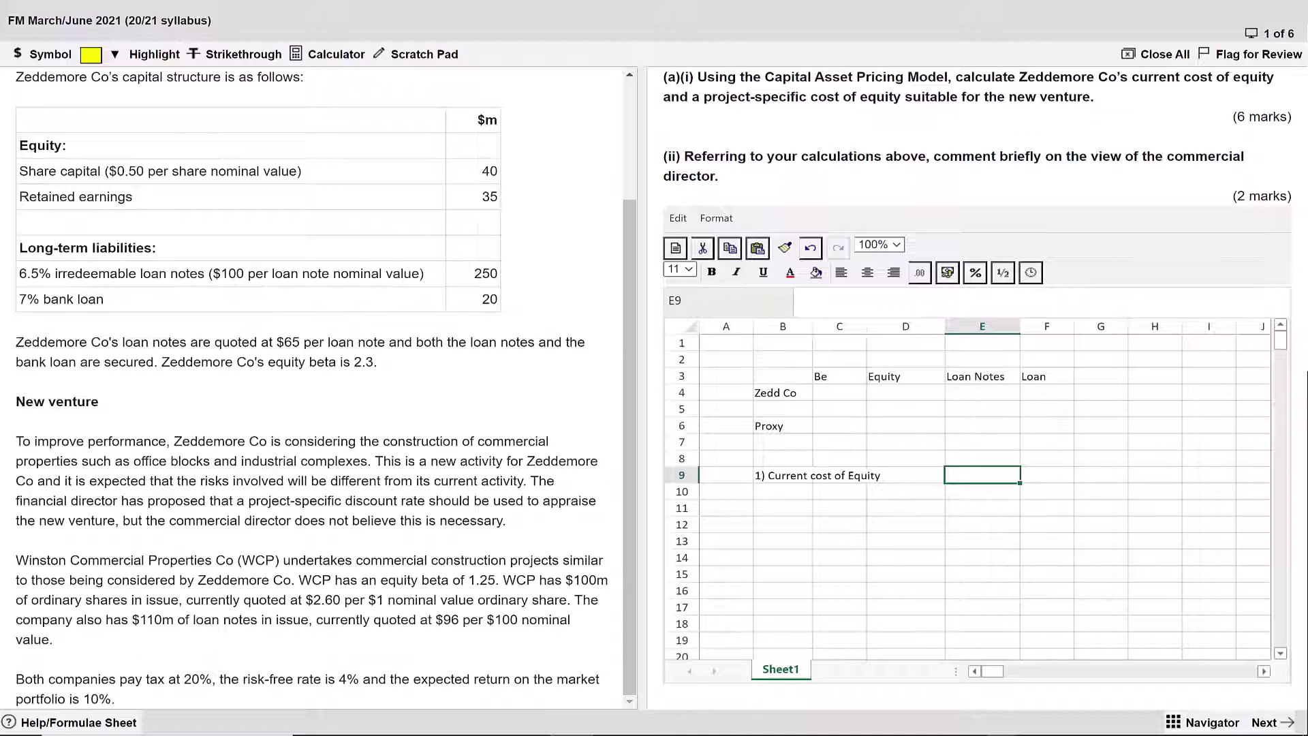
Enter the equity betas: 2.3 for Zedd Co in C4 and 1.25 for the proxy in C6.
left_click(840, 393)
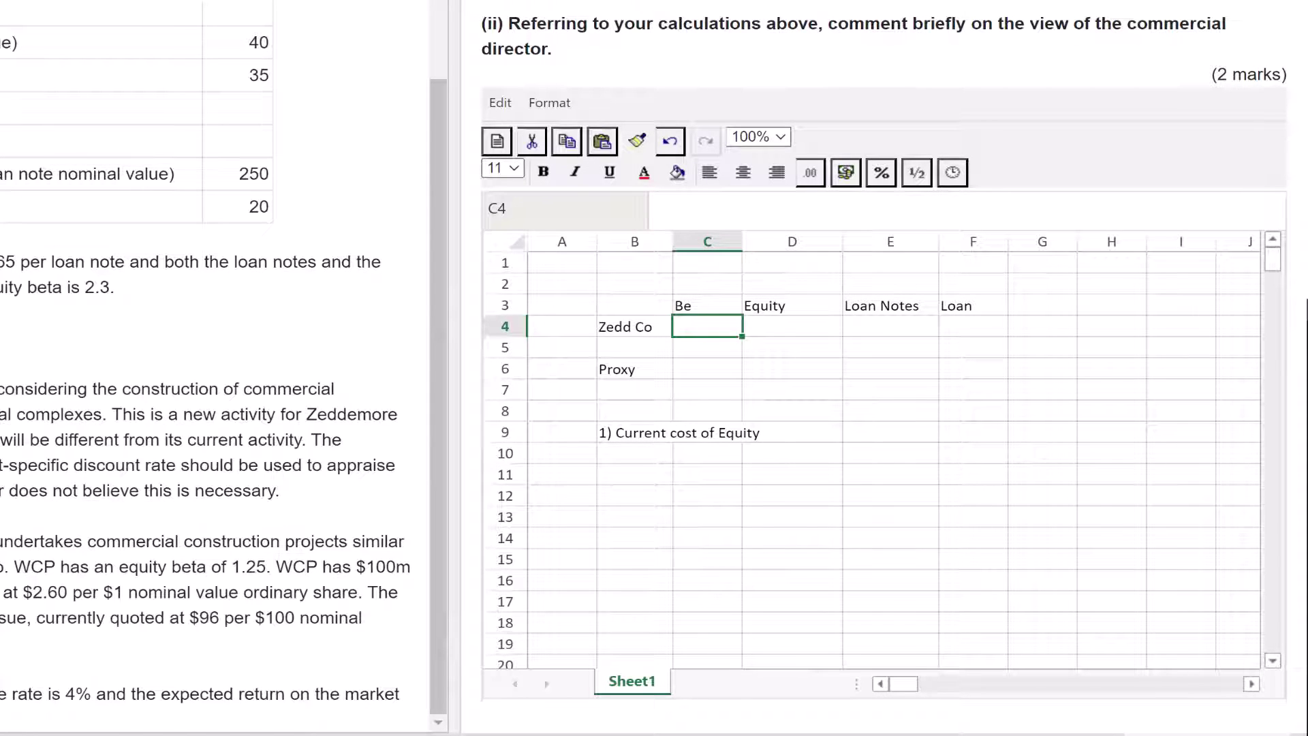
type("2.3")
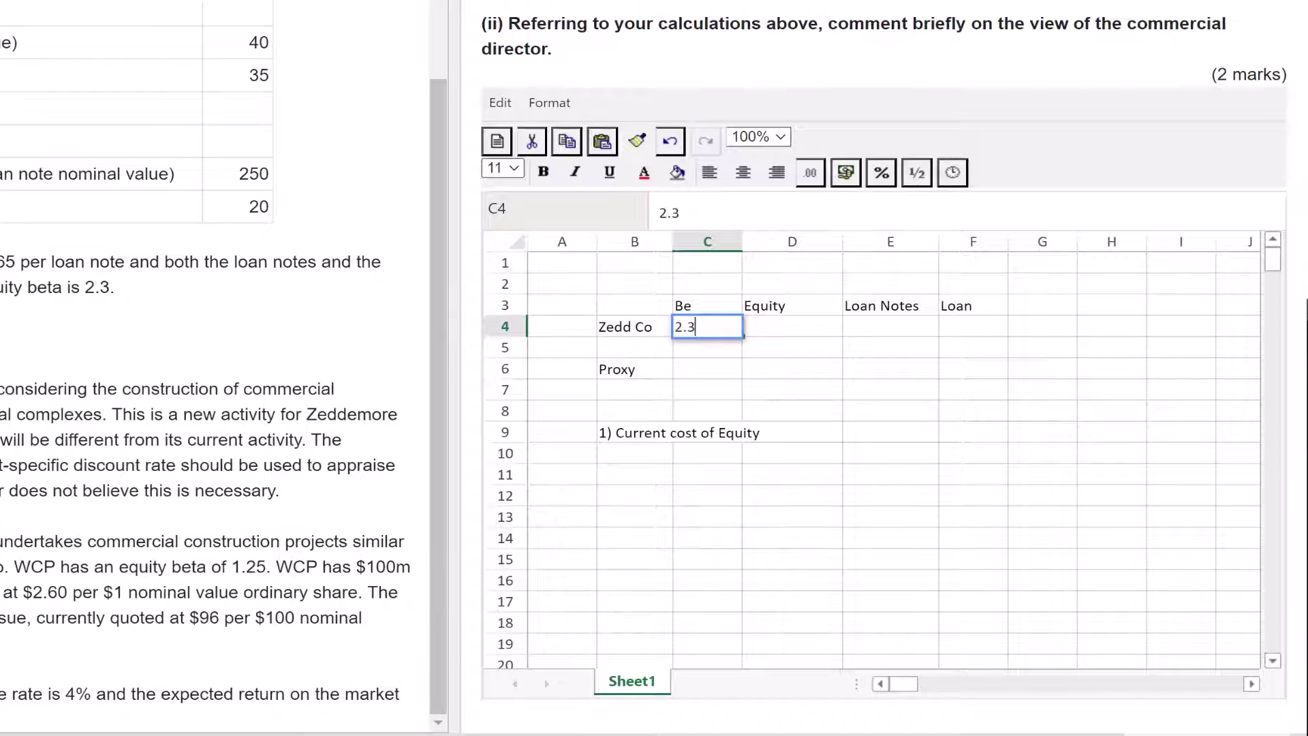
left_click_drag(1112, 436, 1112, 450)
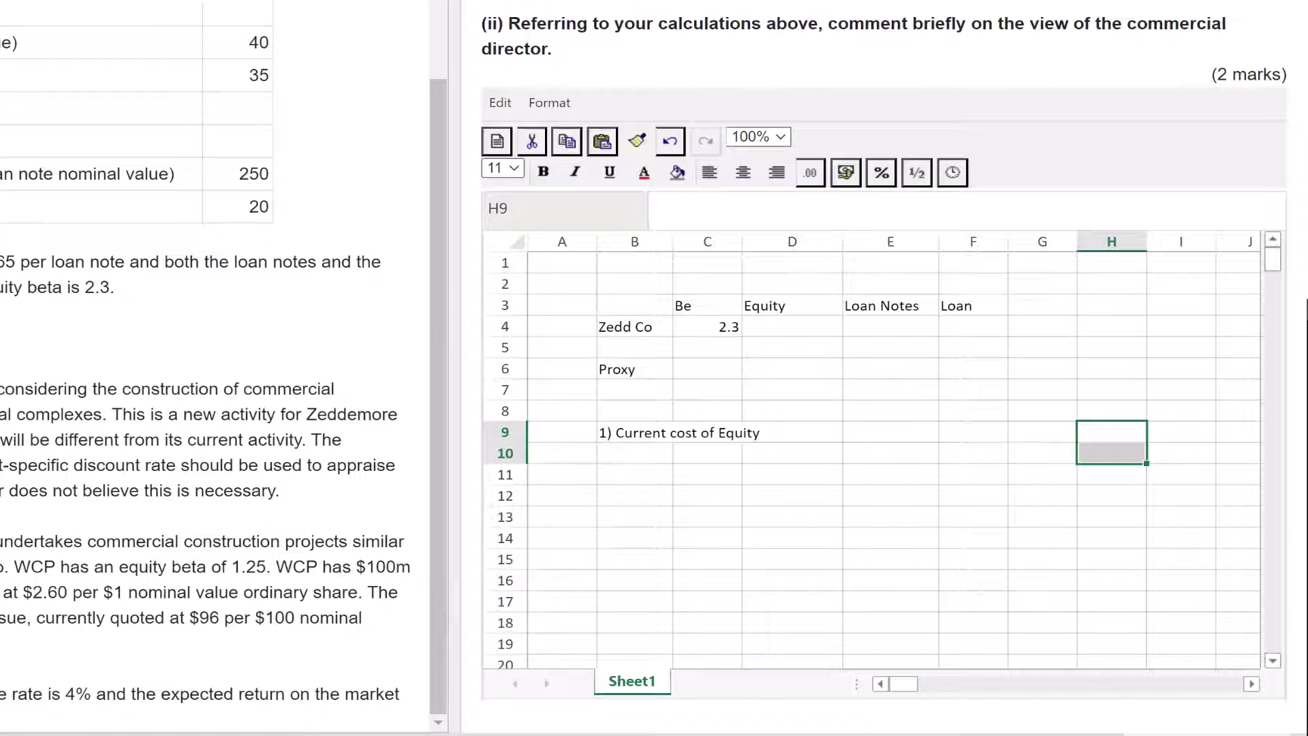
left_click(792, 327)
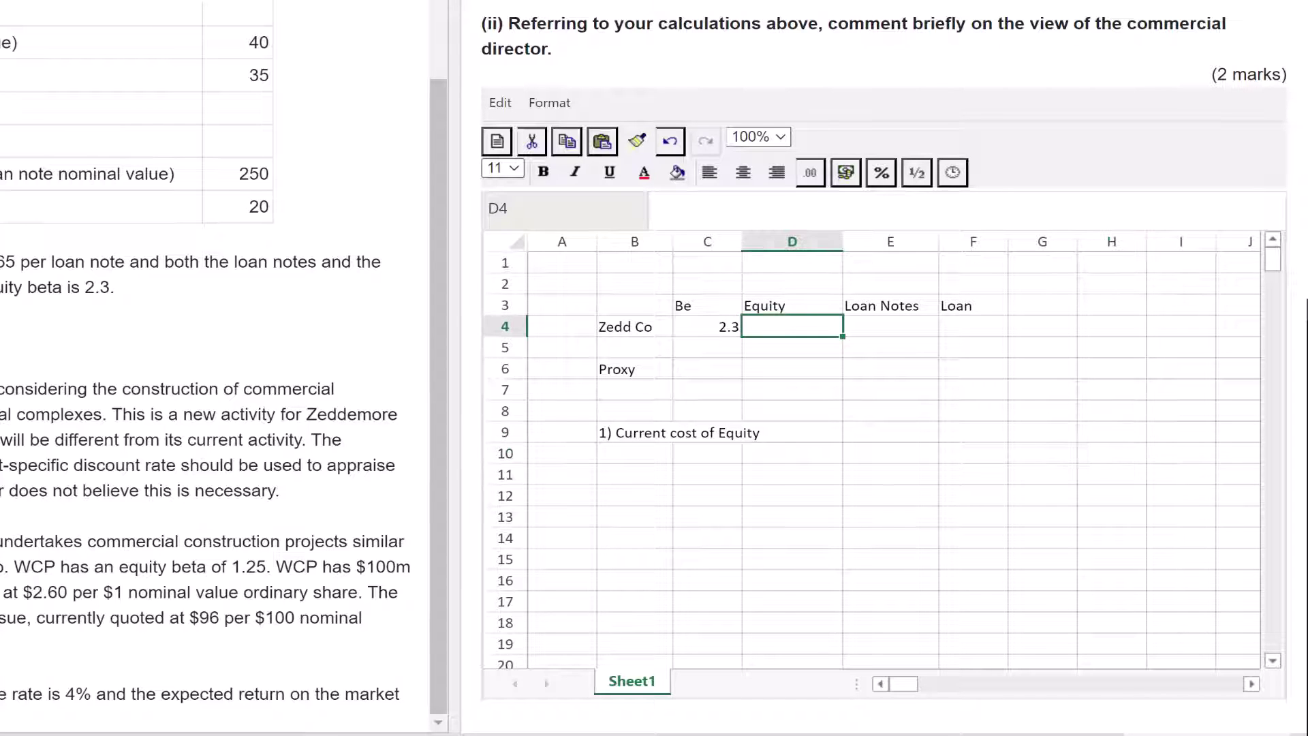
left_click(708, 368)
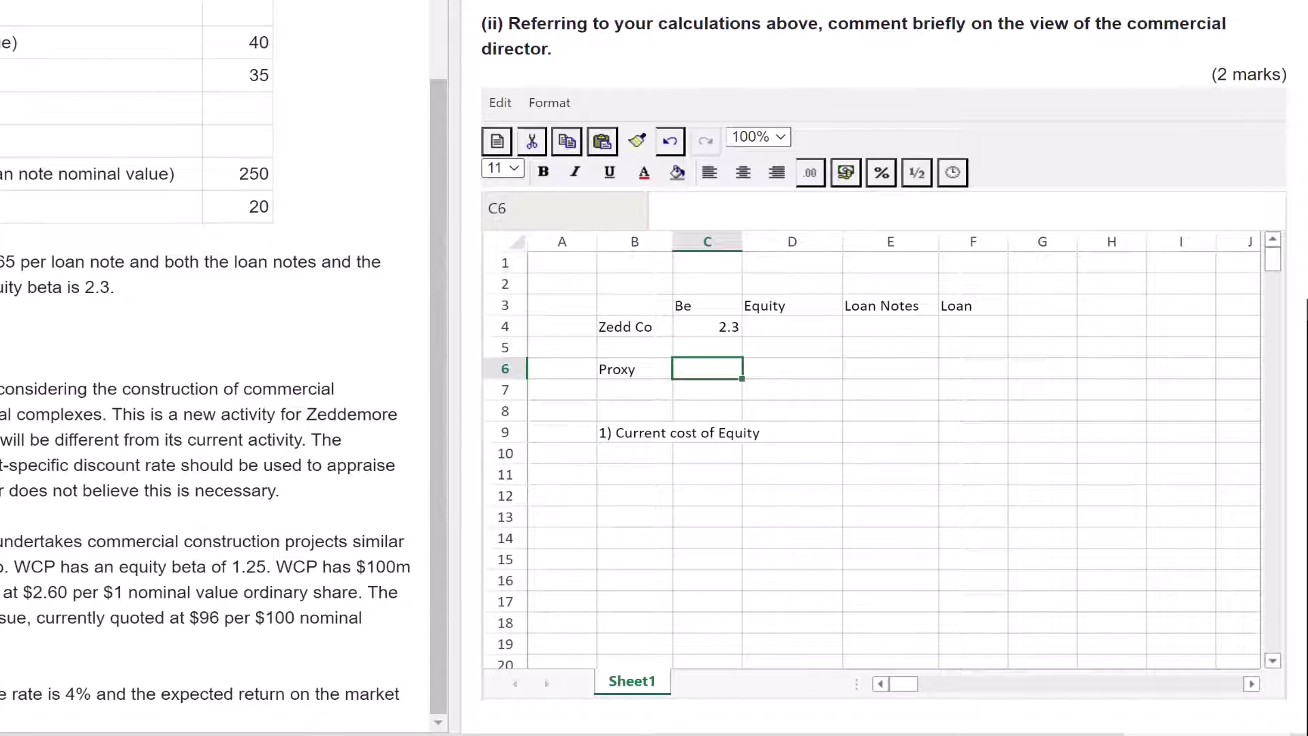
type("1.25")
key("Tab")
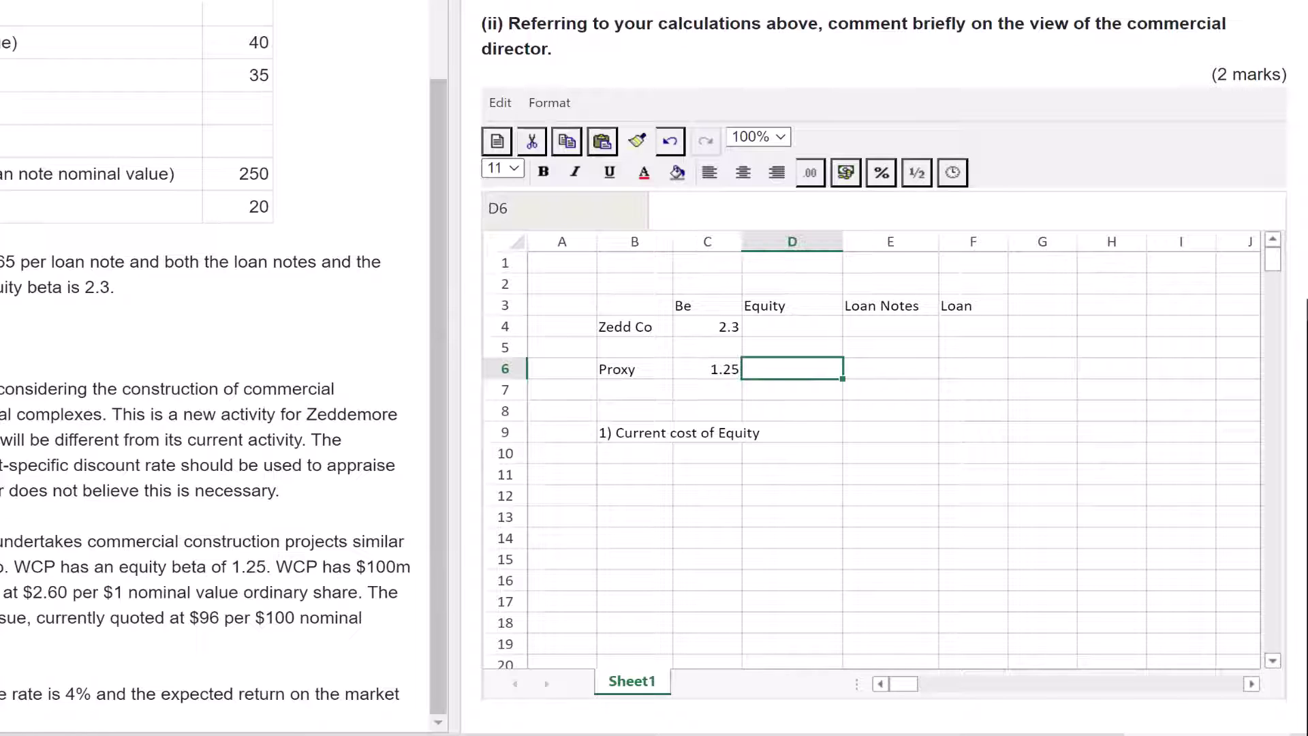
Add the heading "Market Values" in cell D2 above the Equity column label.
key("Up")
key("Up")
key("Up")
key("Up")
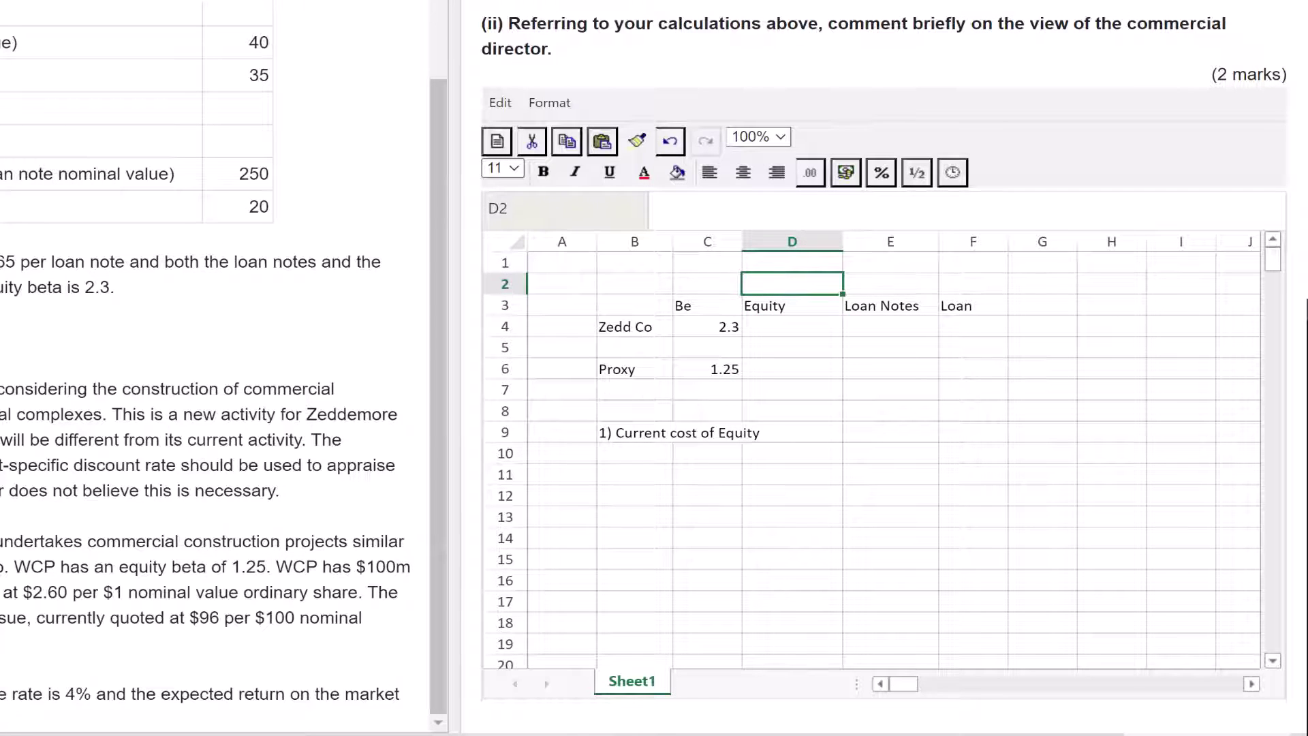
type("Marke")
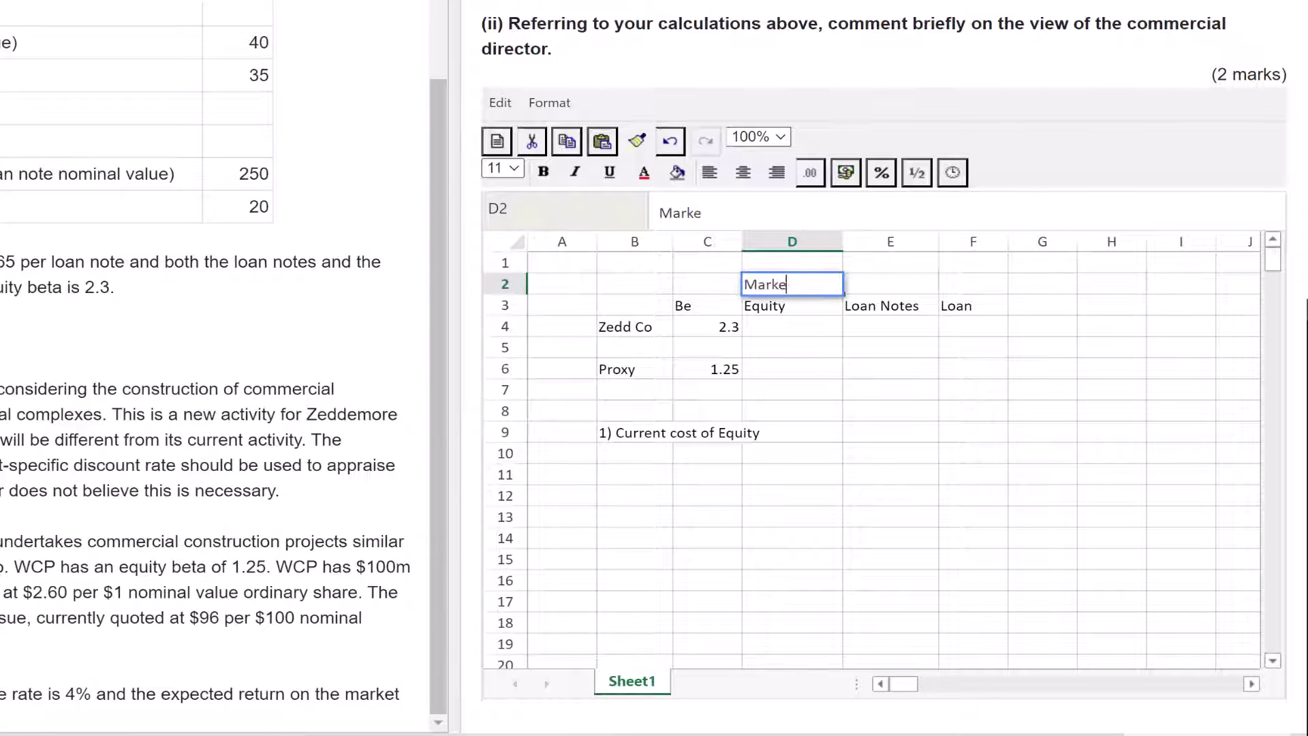
type("t Values")
key("Return")
key("Up")
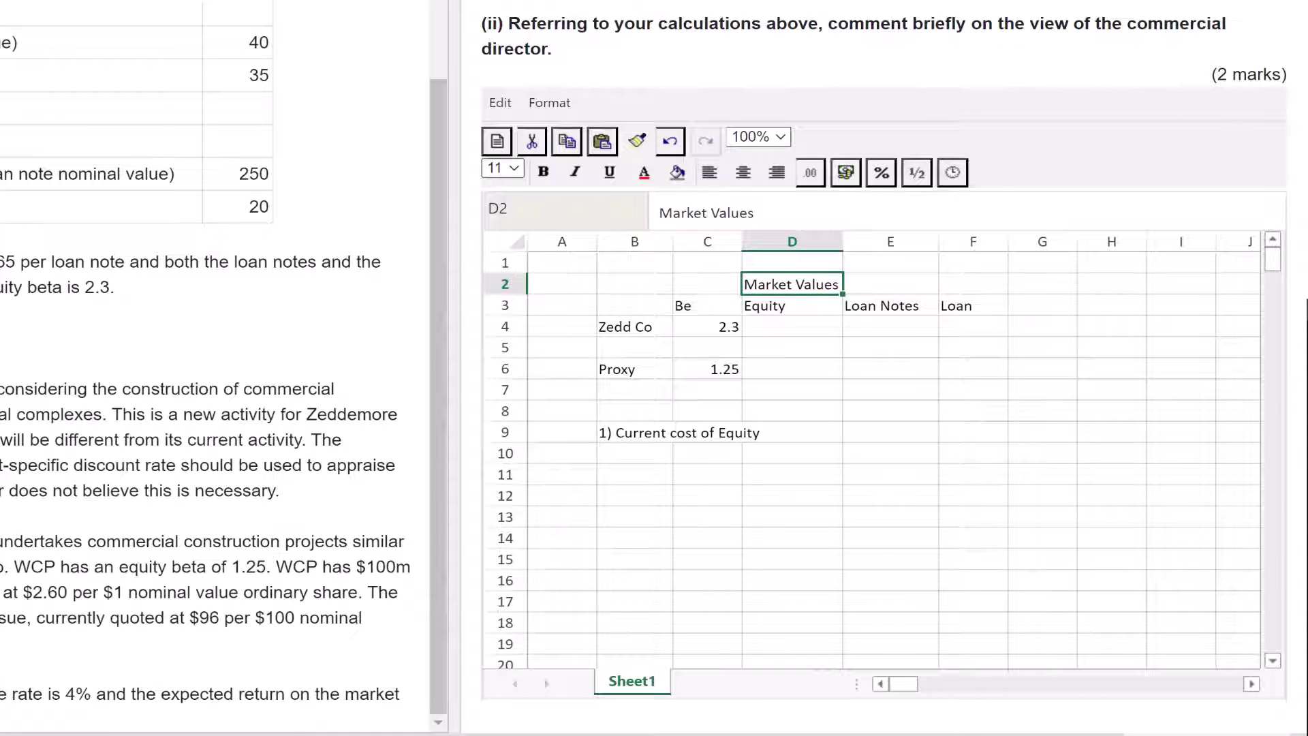
key("Down")
key("Down")
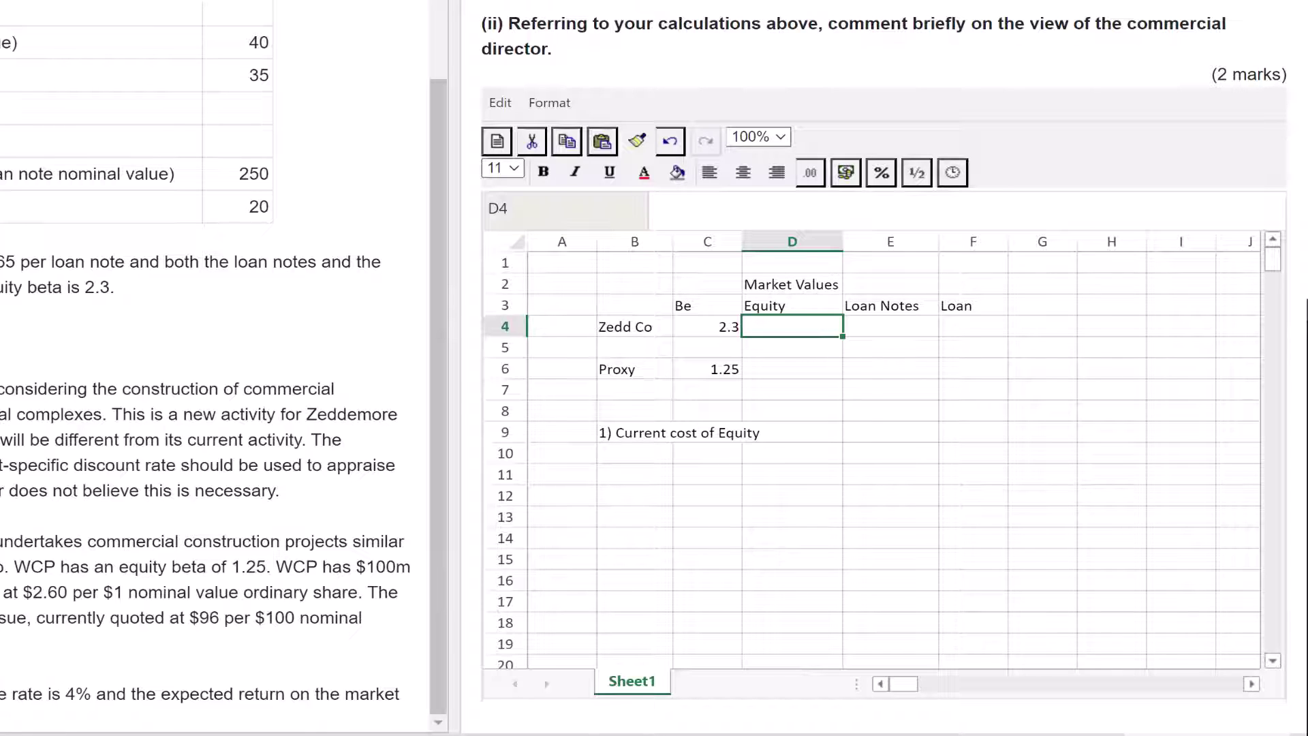
key("Down")
key("Down")
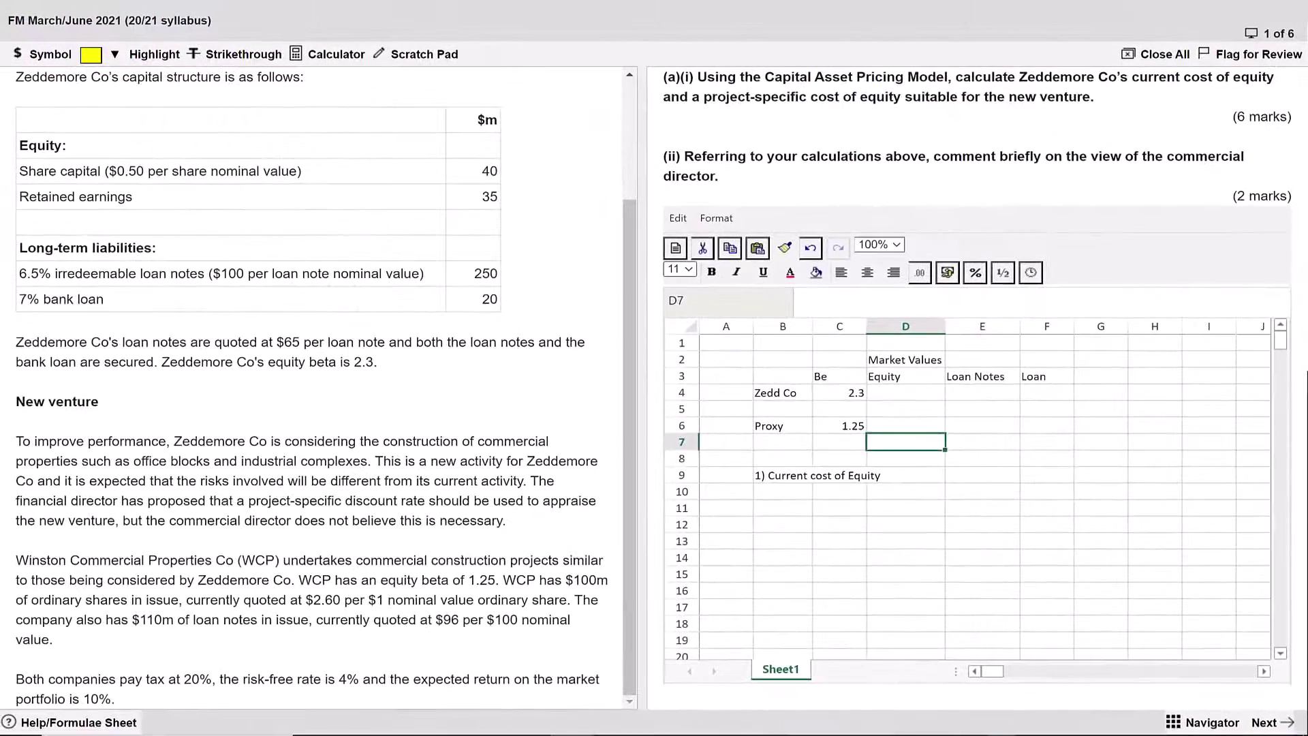
key("Down")
key("Down")
key("Down")
key("Down")
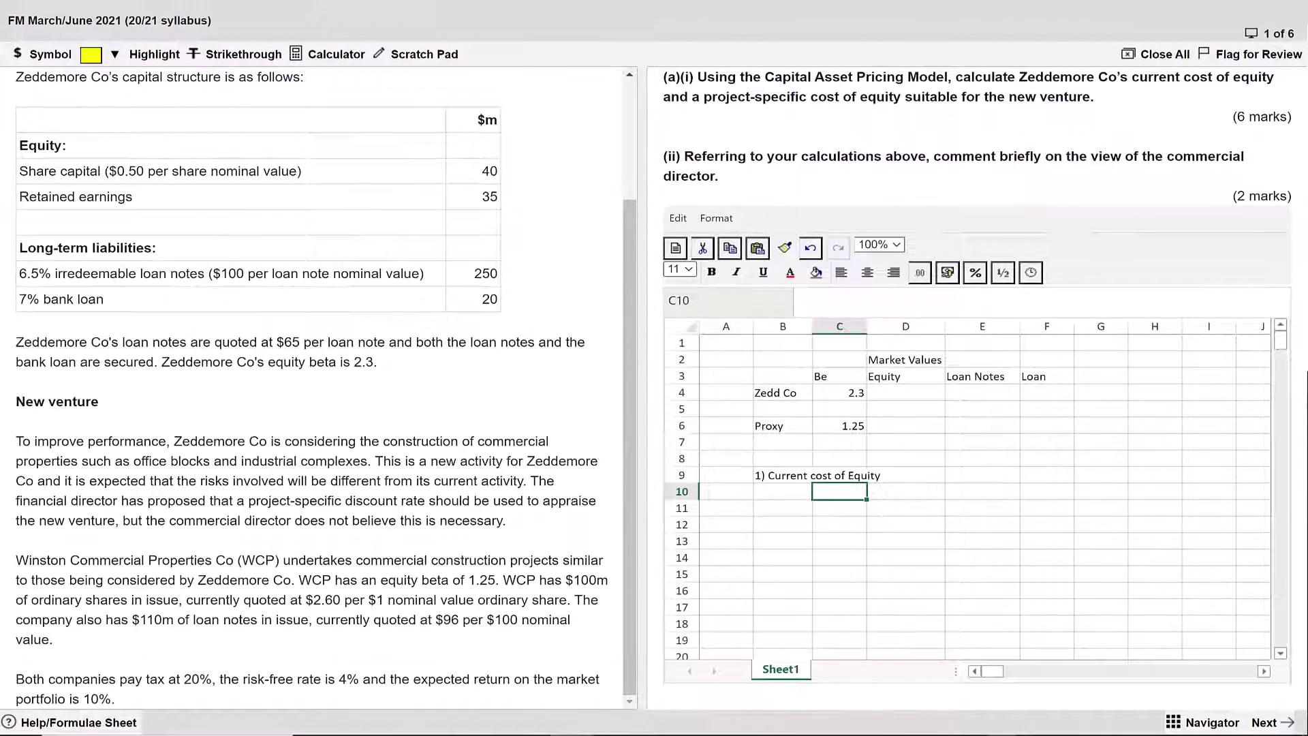
Calculate the current cost of equity in E9 with the CAPM formula =4+C4*(10-4), closing the formulae sheet after consulting it.
key("Up")
key("Right")
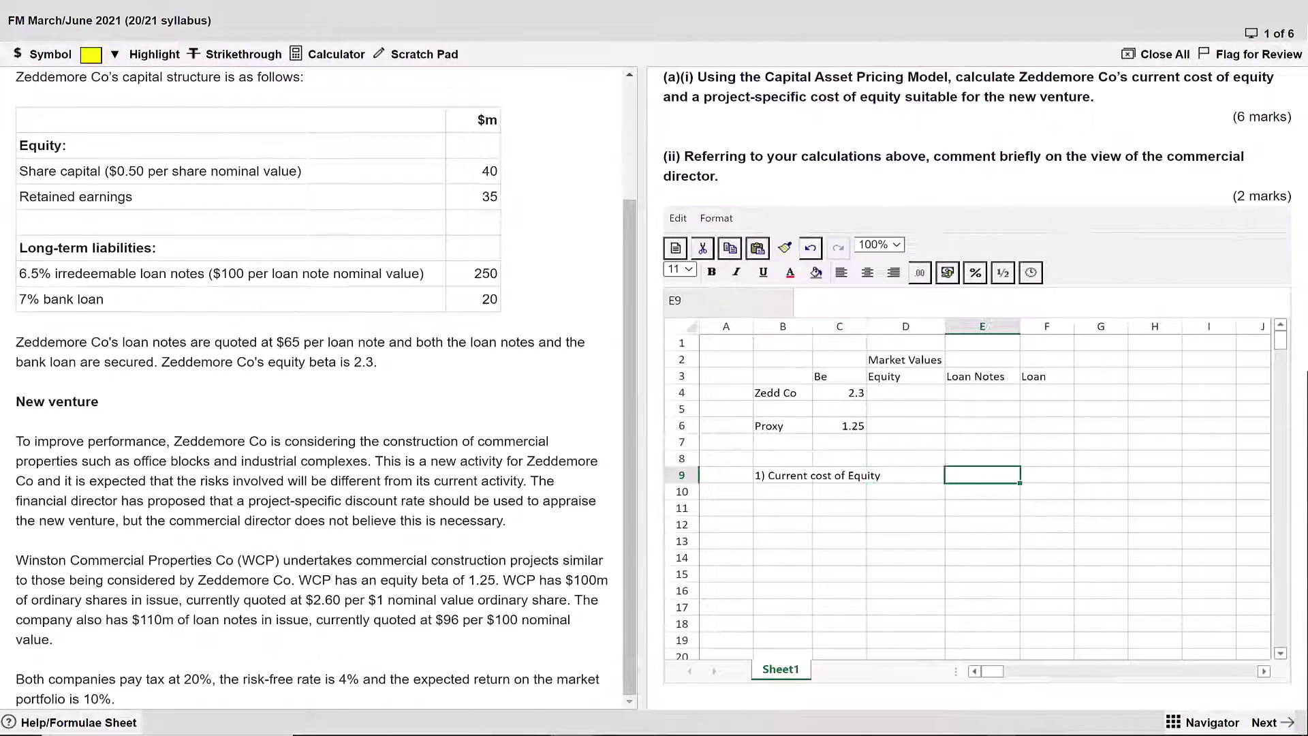
type("=")
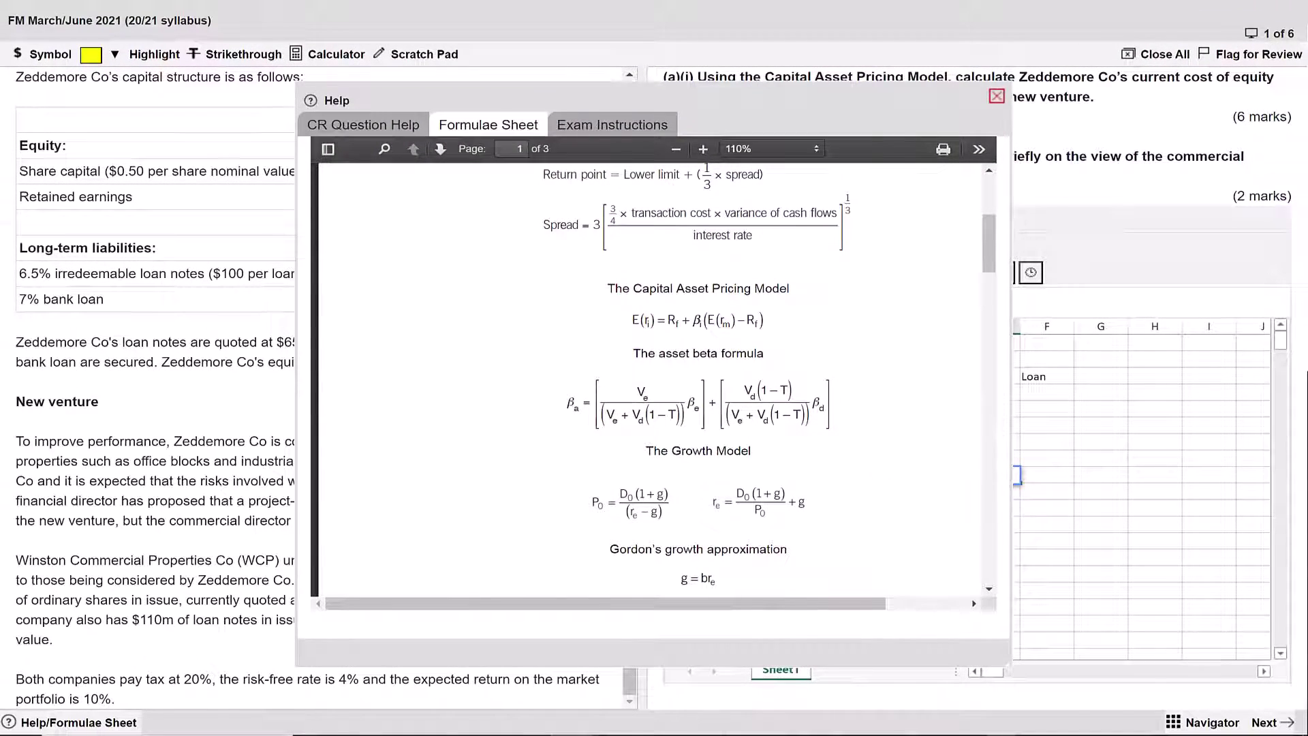
left_click(997, 96)
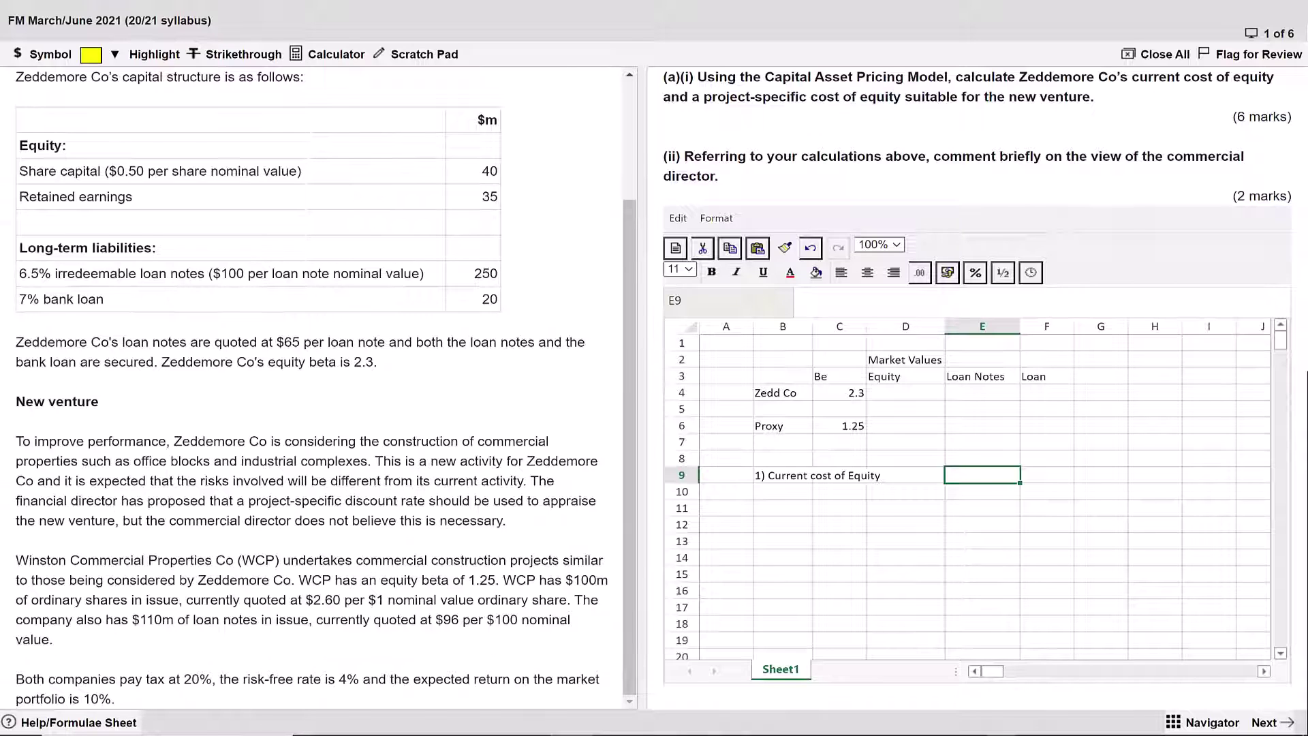
type("=")
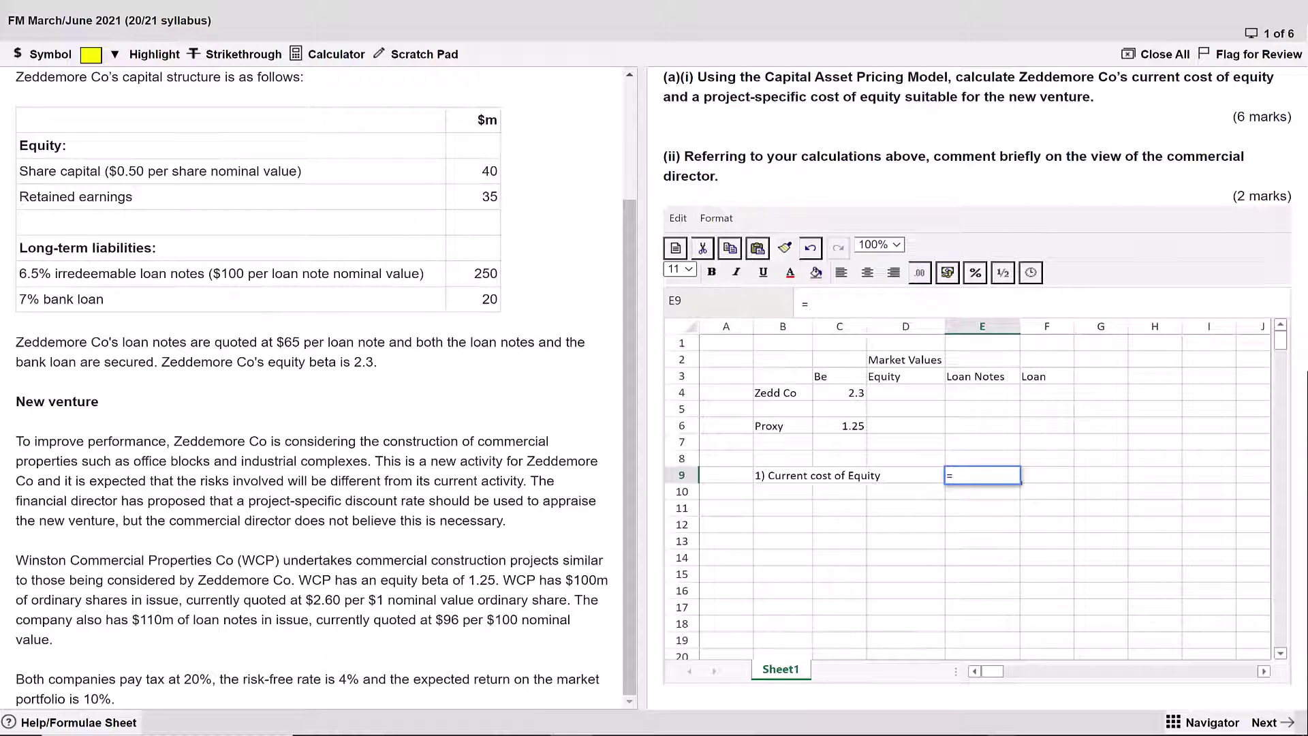
type("4+")
left_click(839, 393)
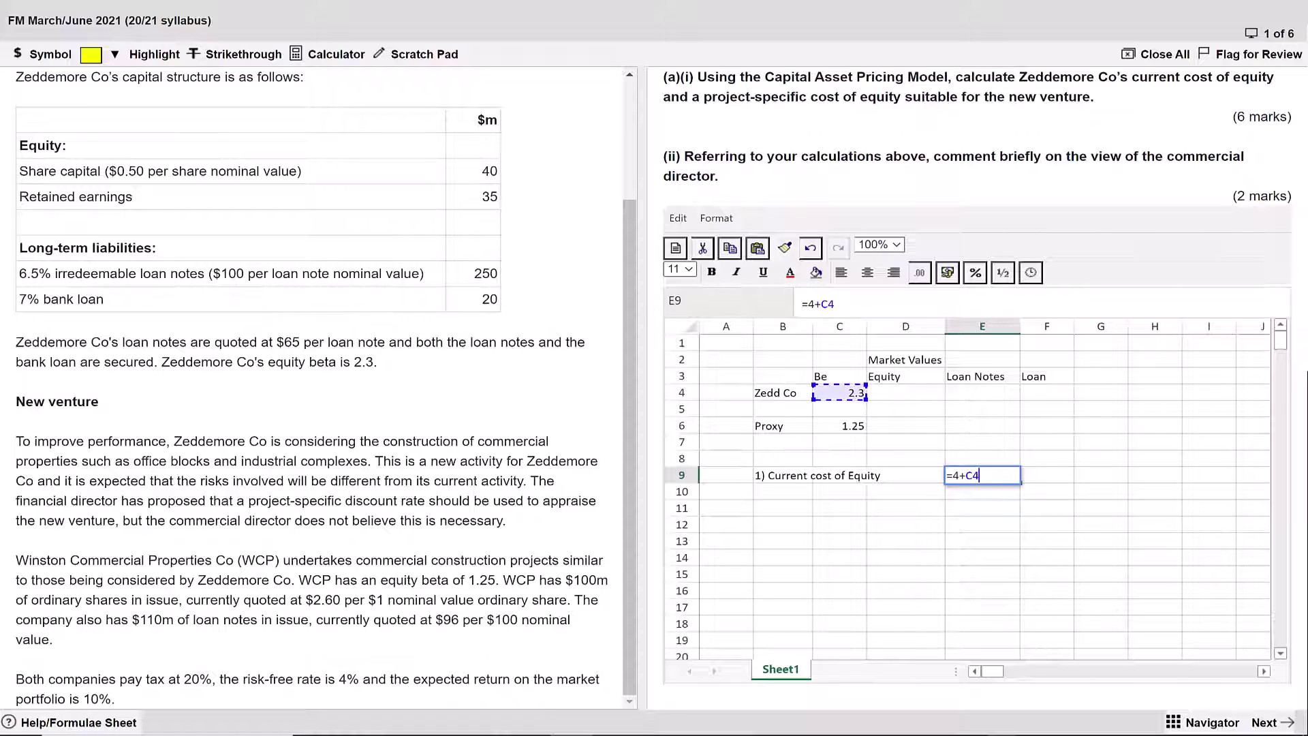
type("*(10-4)")
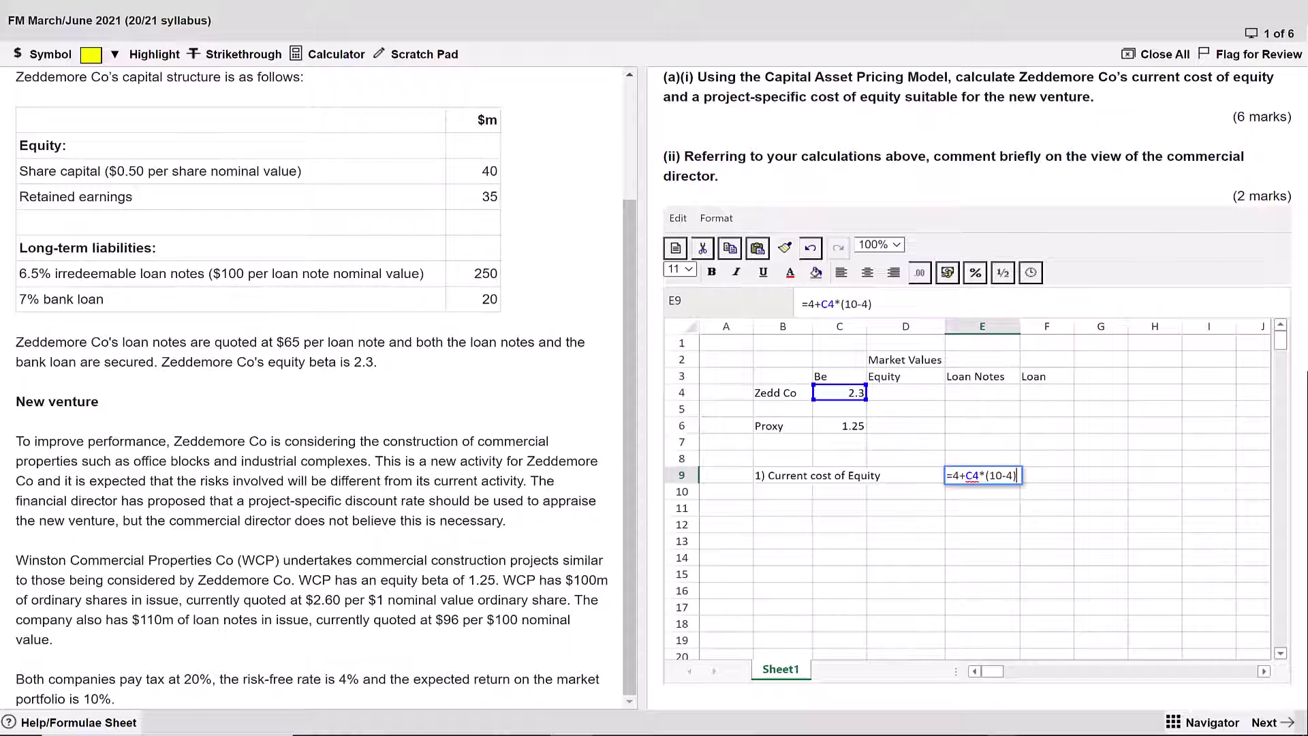
key("Return")
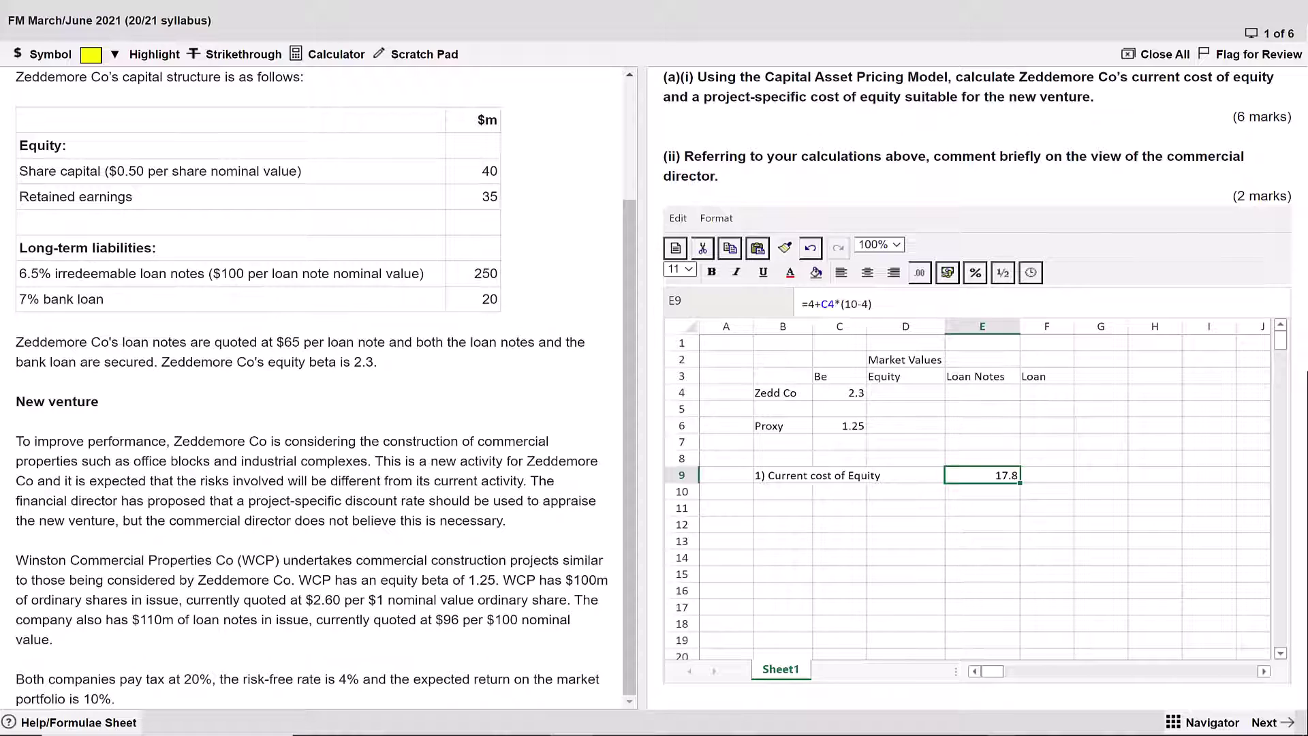
Enter a % sign in cell F9 beside the cost of equity figure.
left_click(1047, 475)
type("%")
key("Return")
Highlight the current cost of equity row from B9 to E9 with a bright yellow fill.
key("Up")
key("Left")
key("shift+Left")
key("shift+Left")
key("shift+Left")
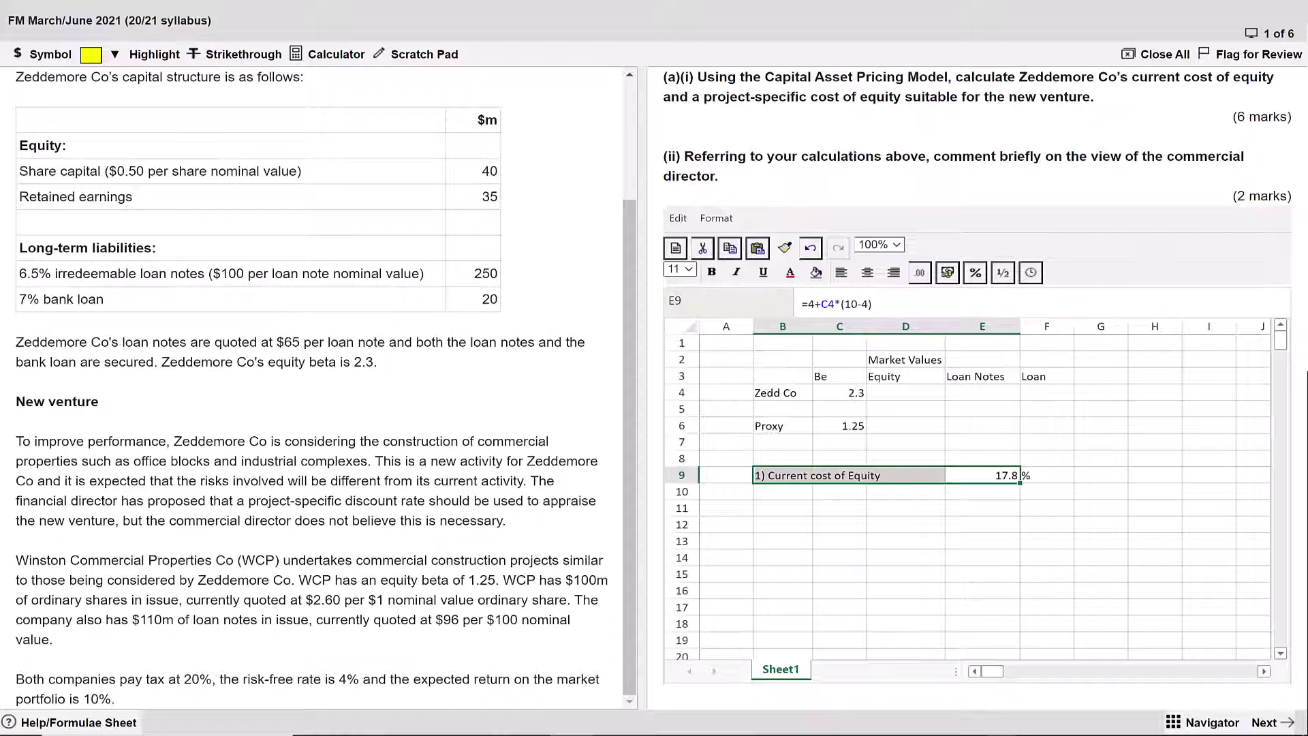
left_click(816, 273)
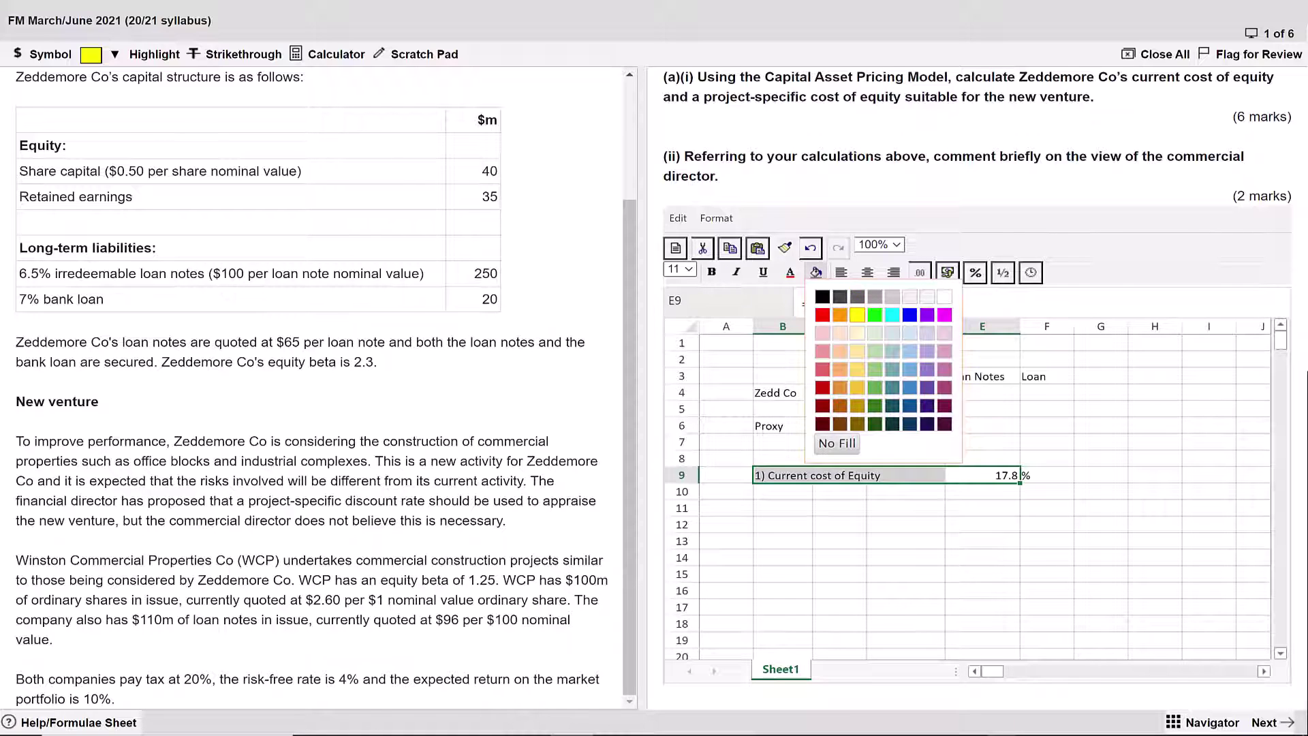
left_click(857, 314)
left_click(1047, 443)
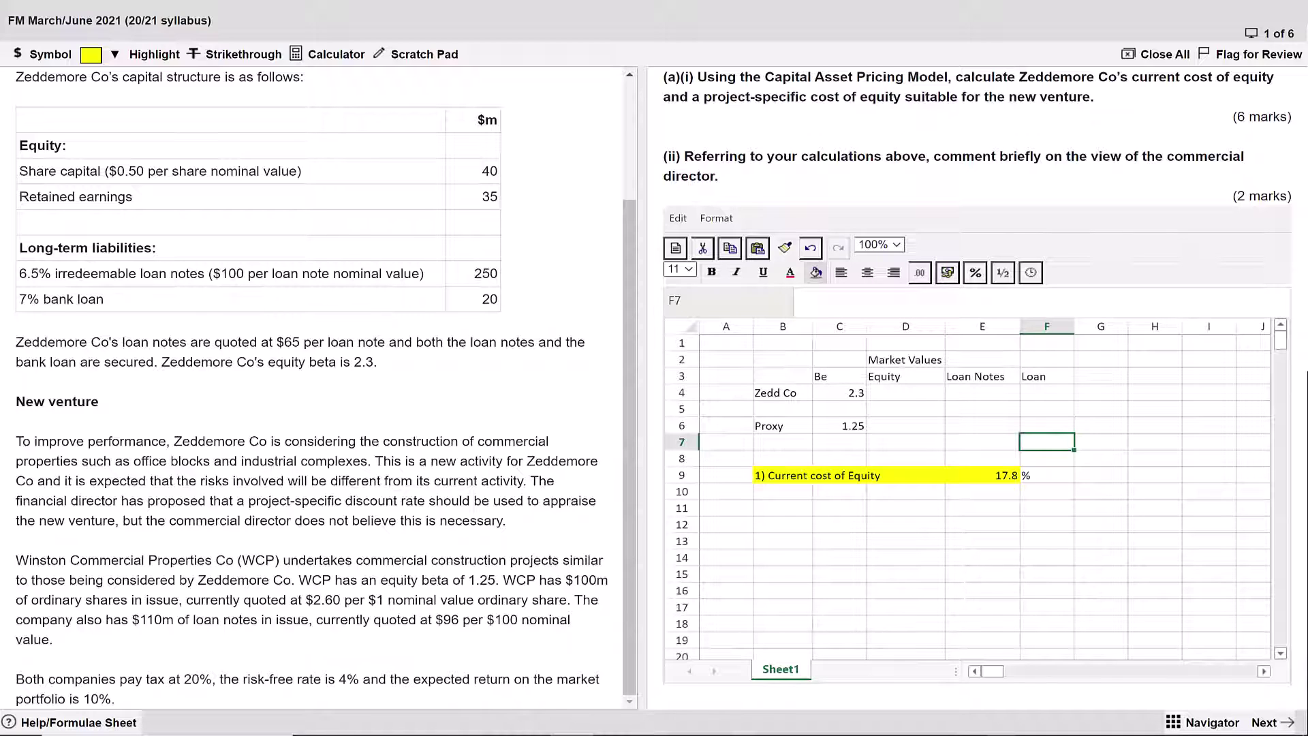
Enter "2)" in B11 and the heading "Proxy degear" in B12.
left_click(783, 508)
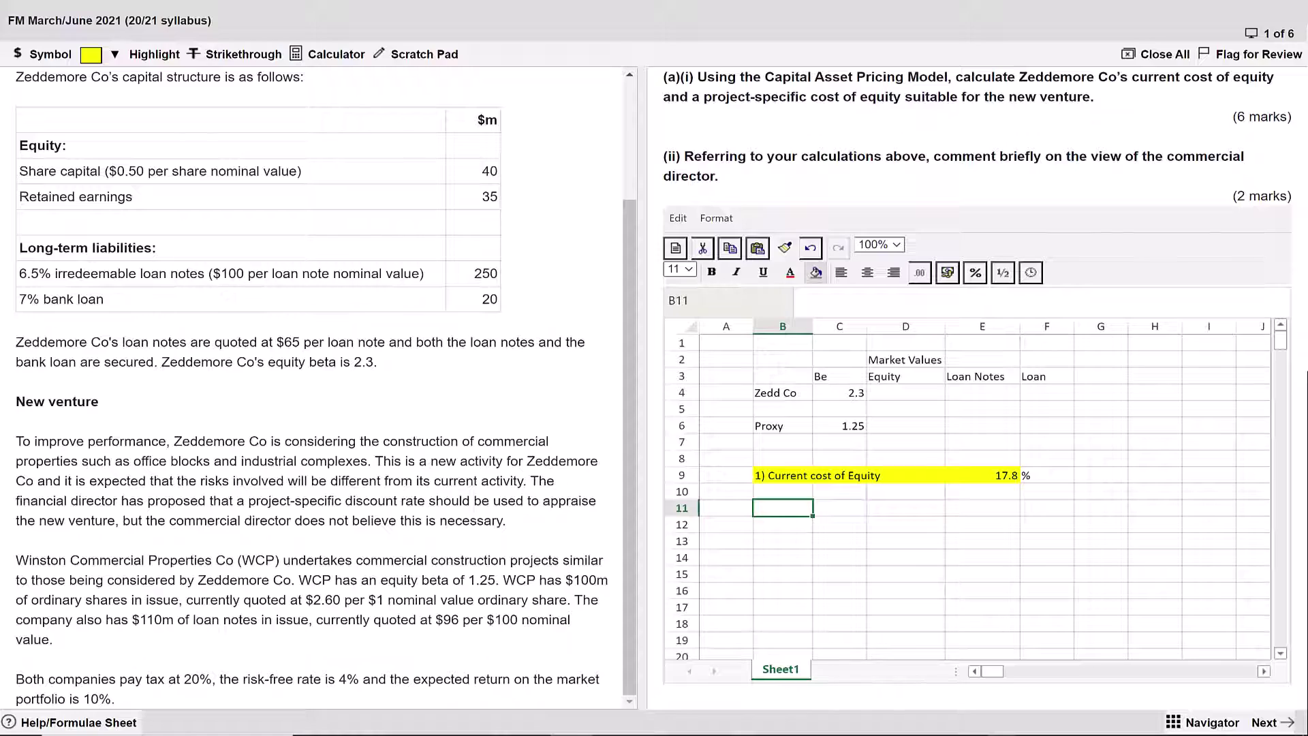
type("2)")
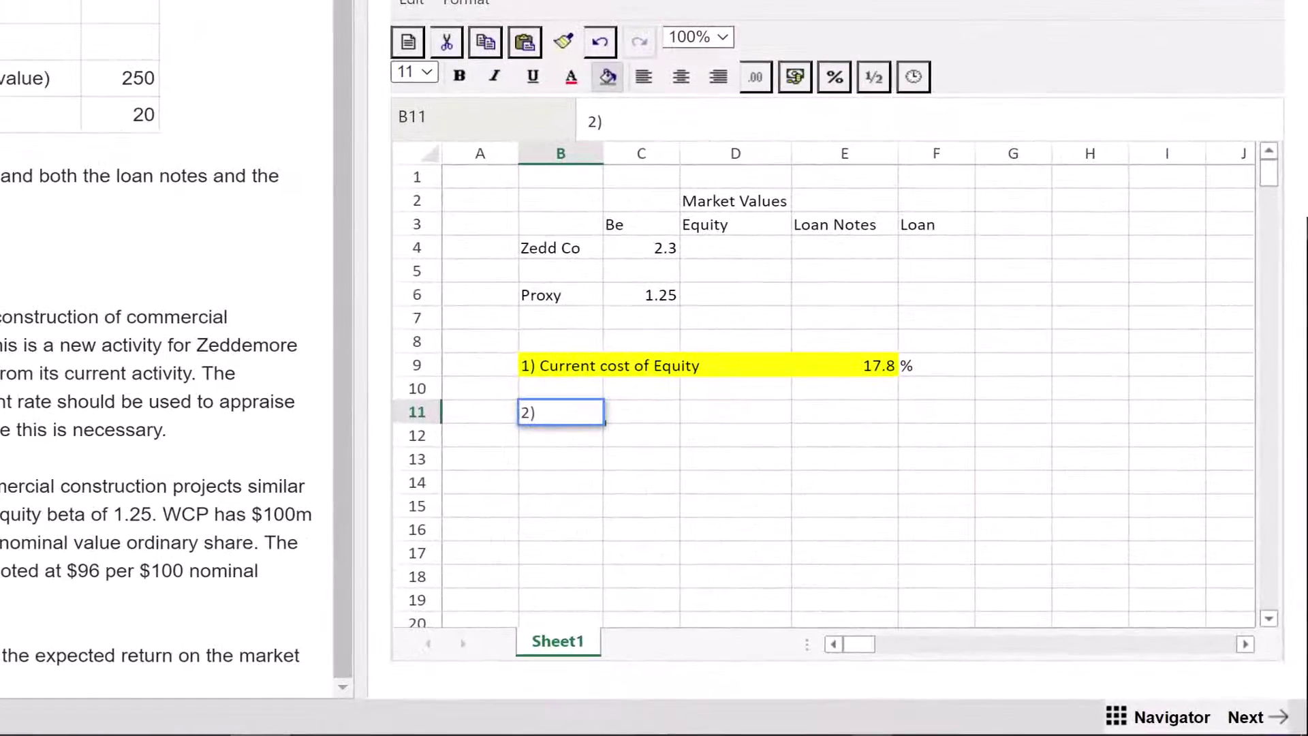
key("Return")
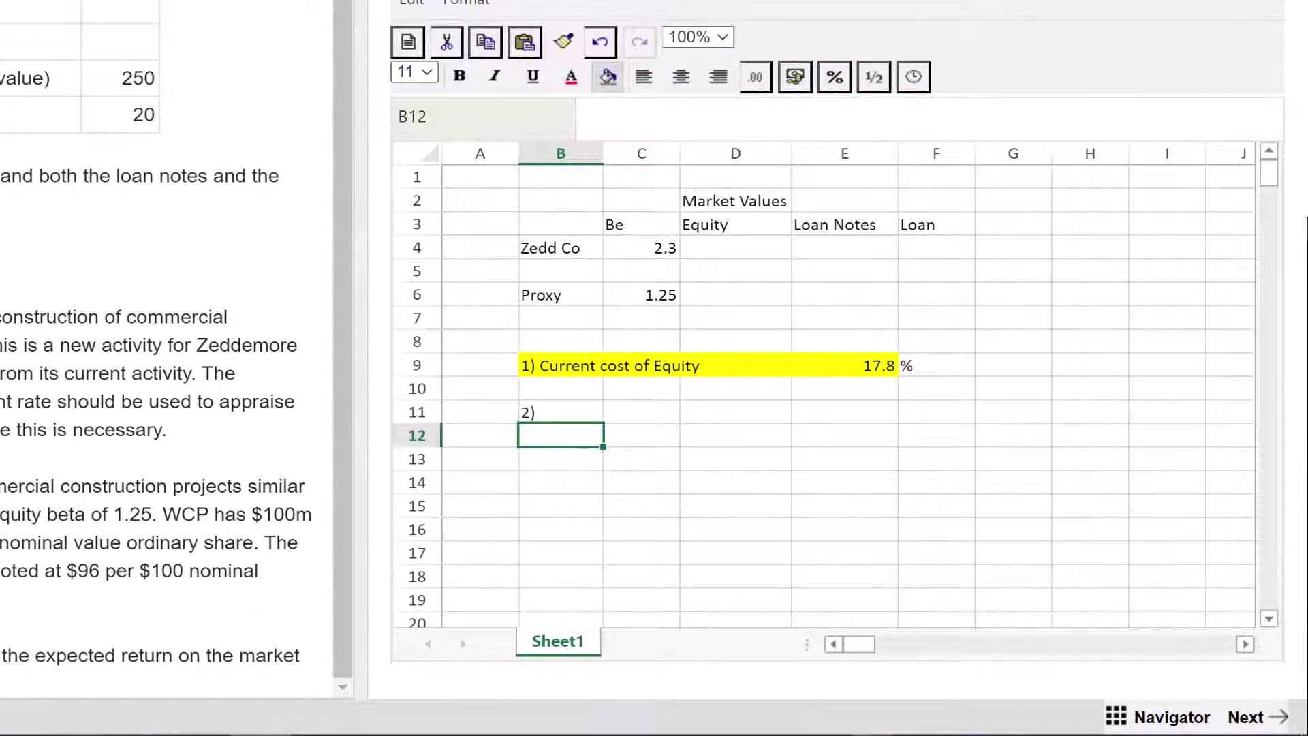
type("Proxy degera")
key("BackSpace")
key("BackSpace")
type("ar")
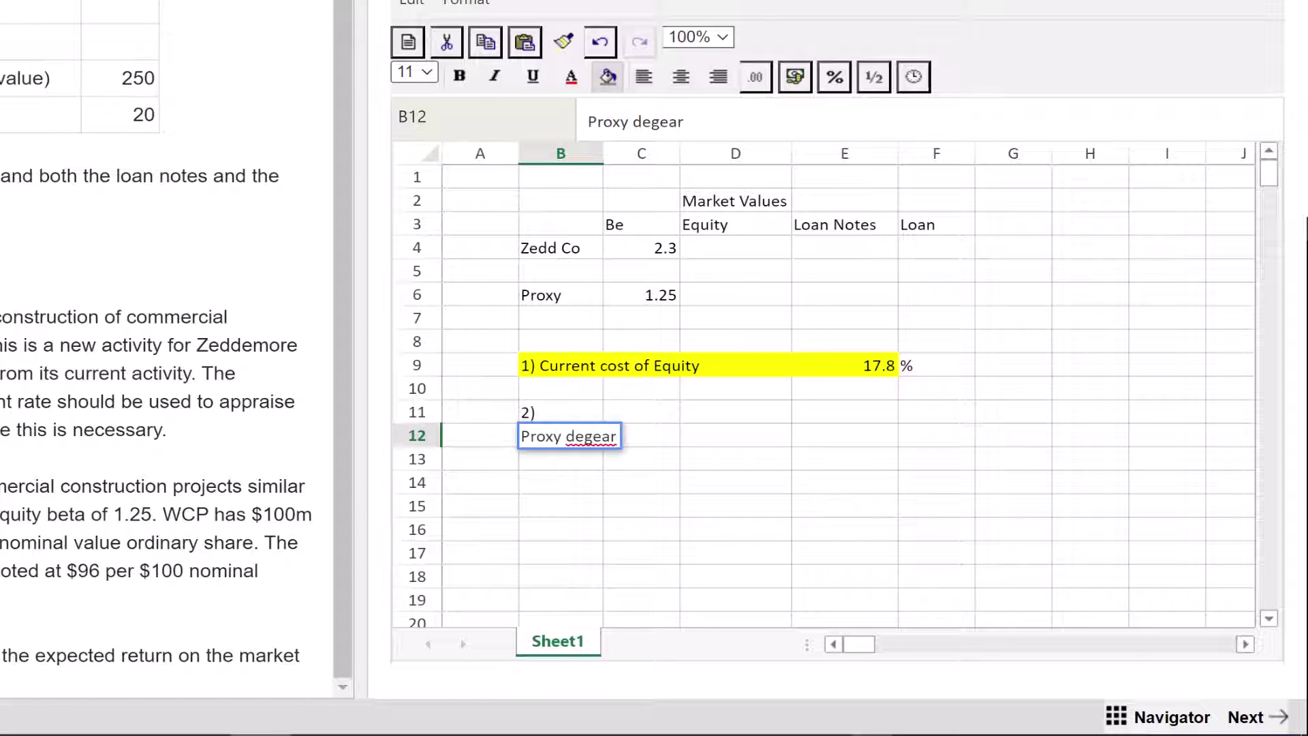
key("Return")
Enter the heading "Regear to the Z co gearing" in cell B16.
key("Down")
key("Down")
key("Down")
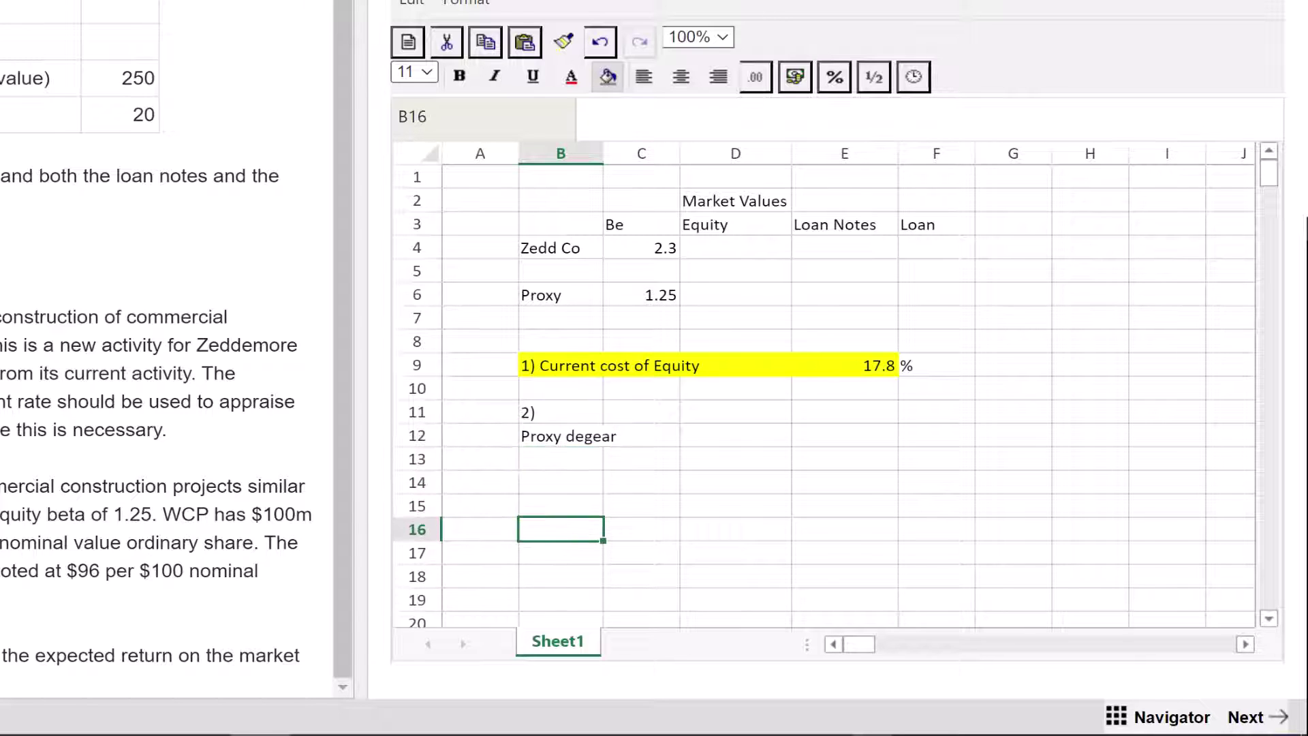
type("Regar")
key("BackSpace")
key("BackSpace")
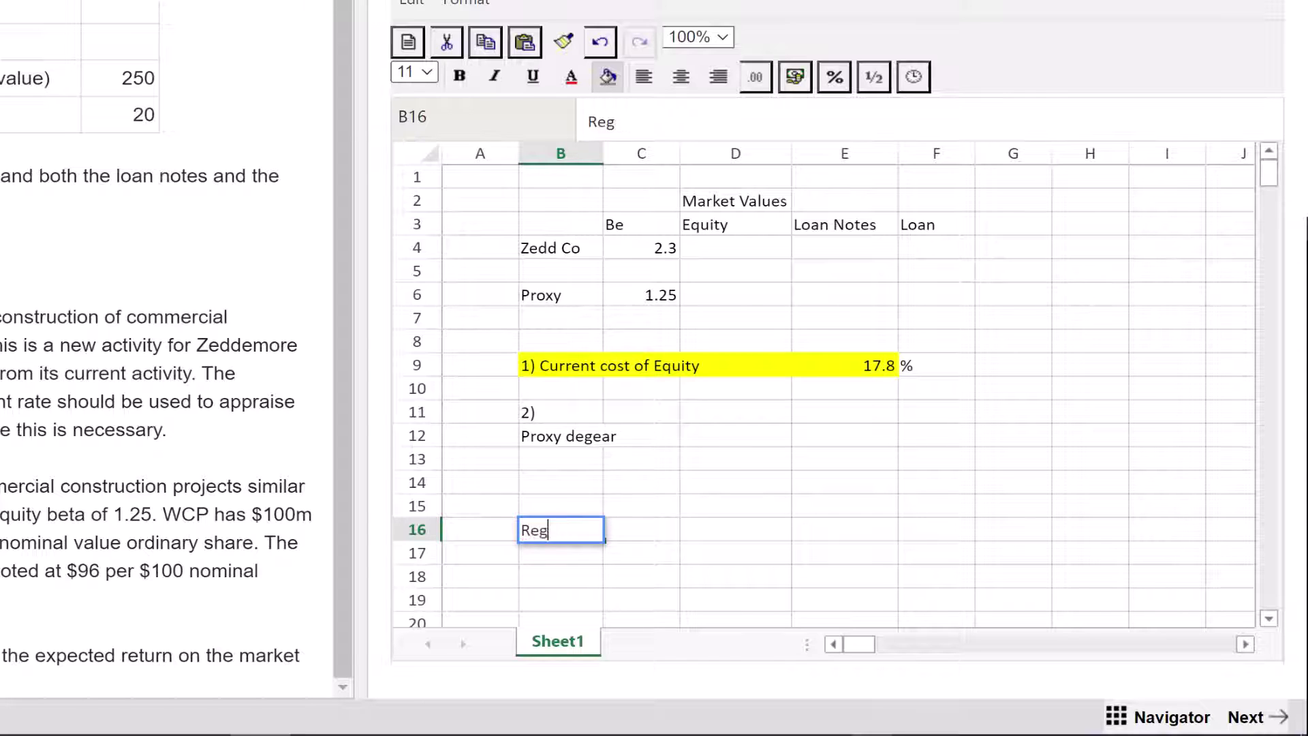
type("ear to the")
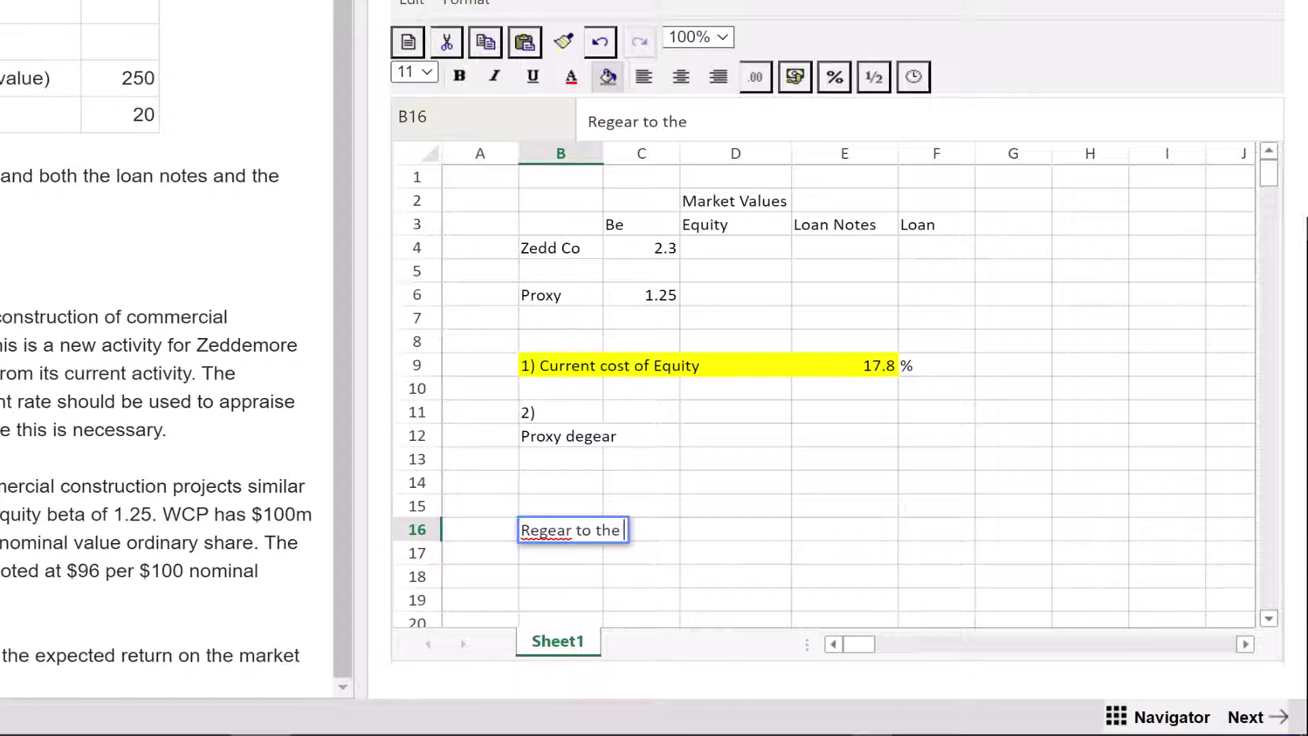
type(" Z co gearing")
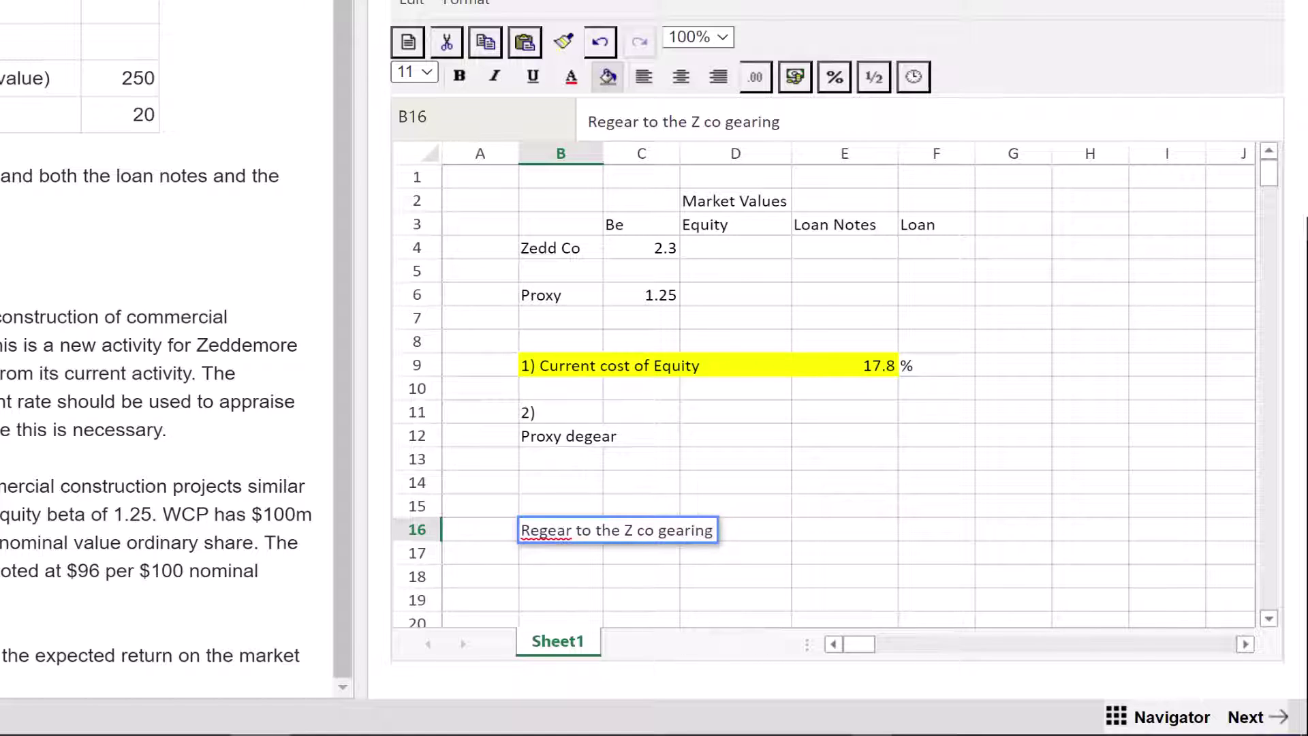
key("Return")
Enter the heading "Use CAPM" in cell B20 below the regearing section.
key("Down")
key("Down")
key("Down")
key("Down")
key("Up")
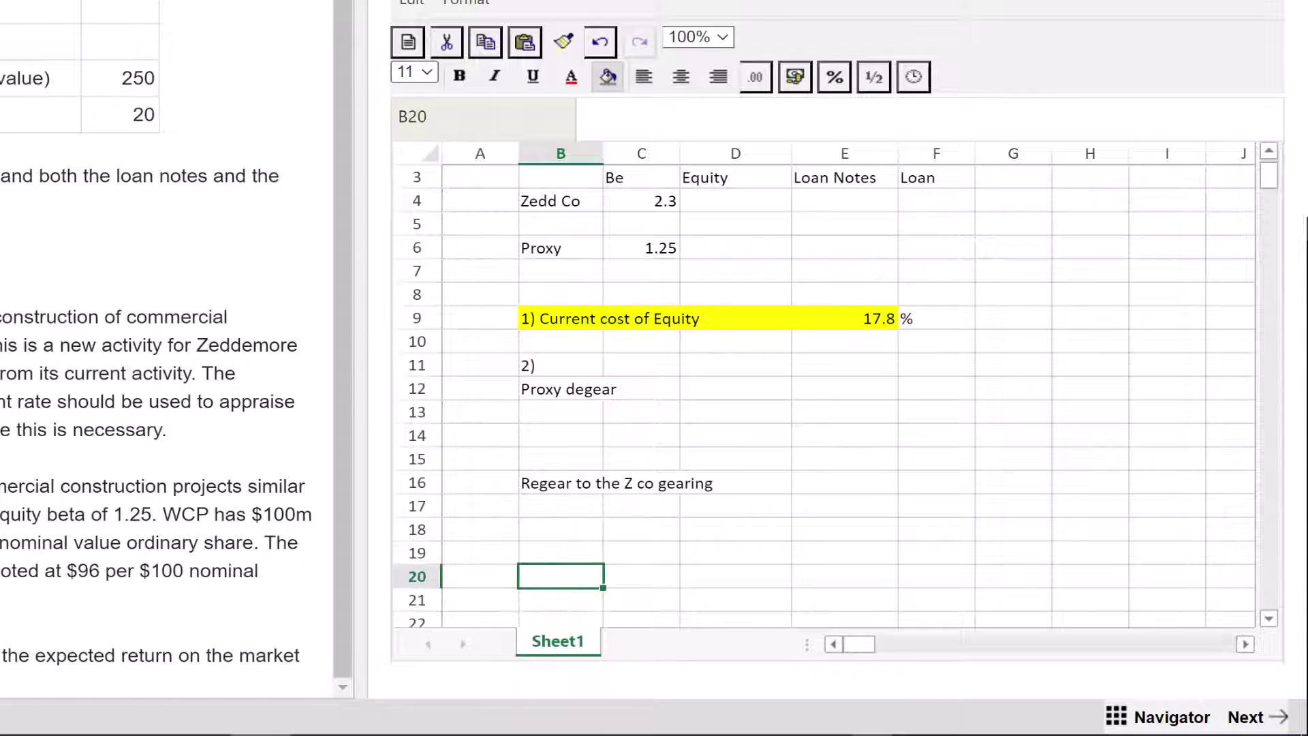
type("Use C")
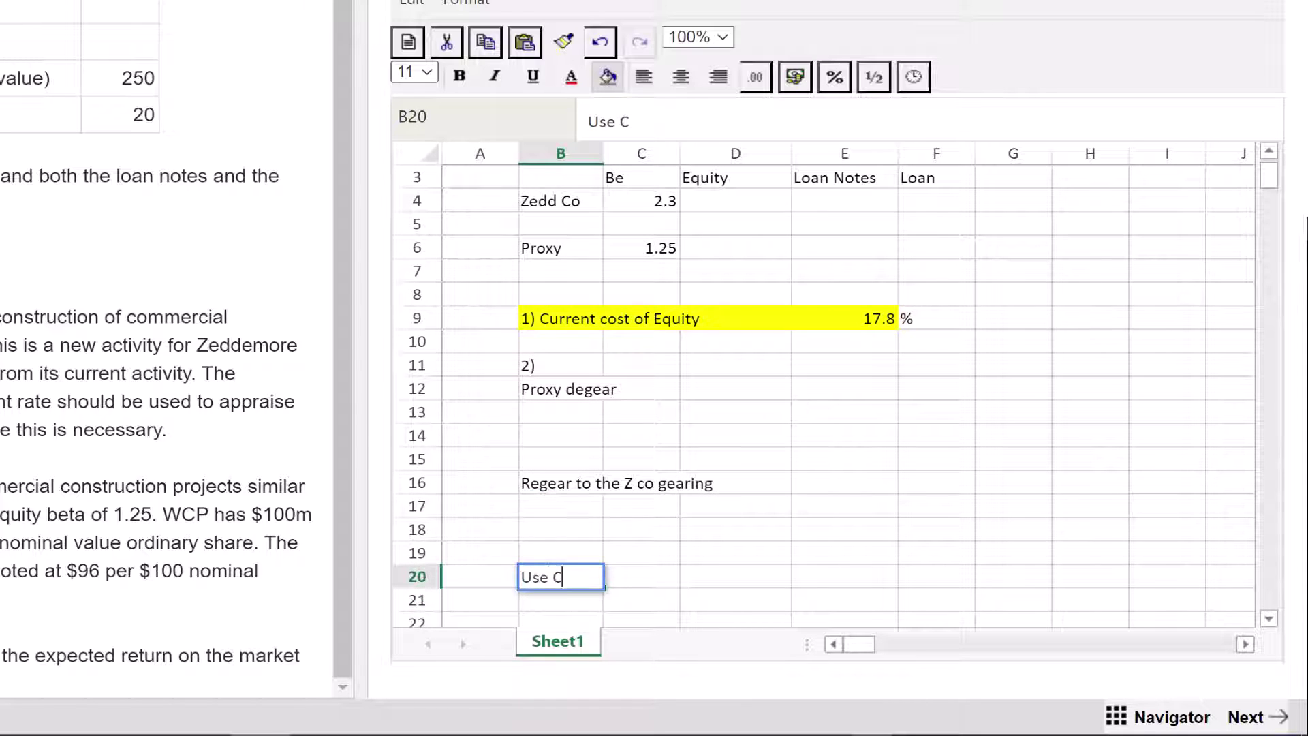
type("APM")
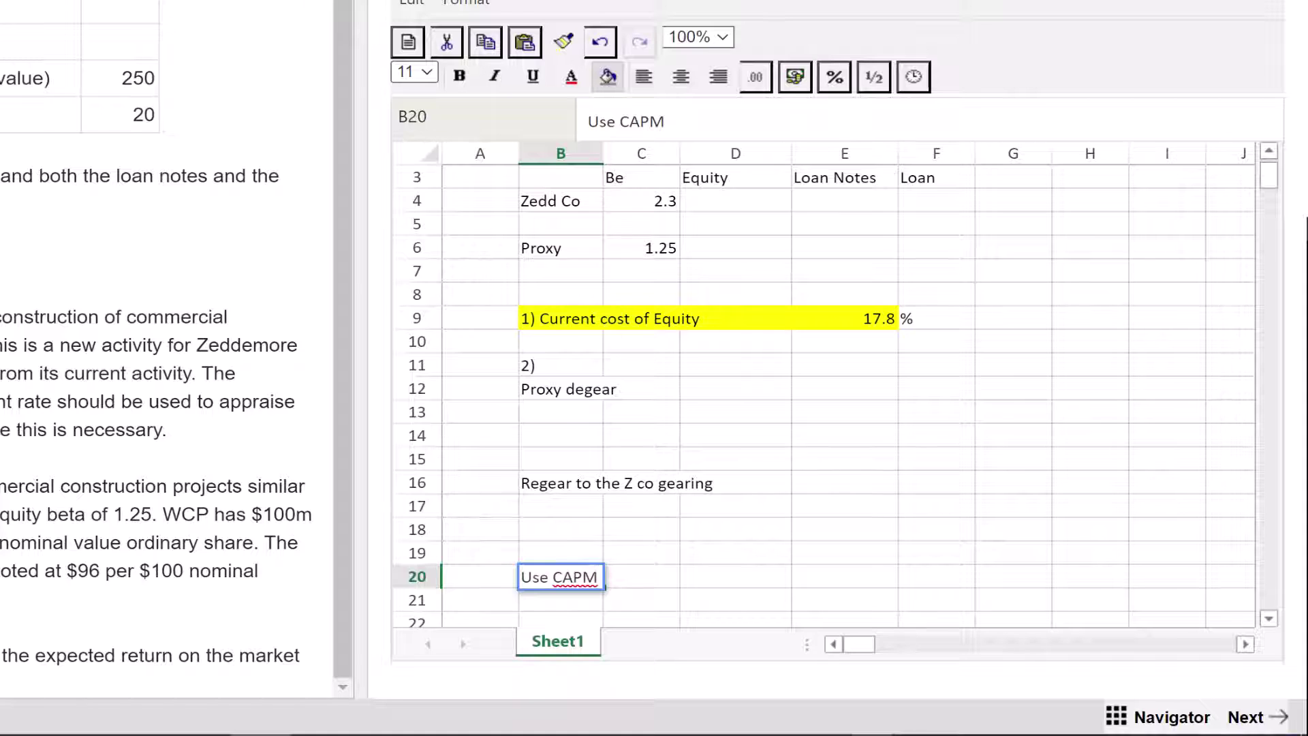
left_click(561, 483)
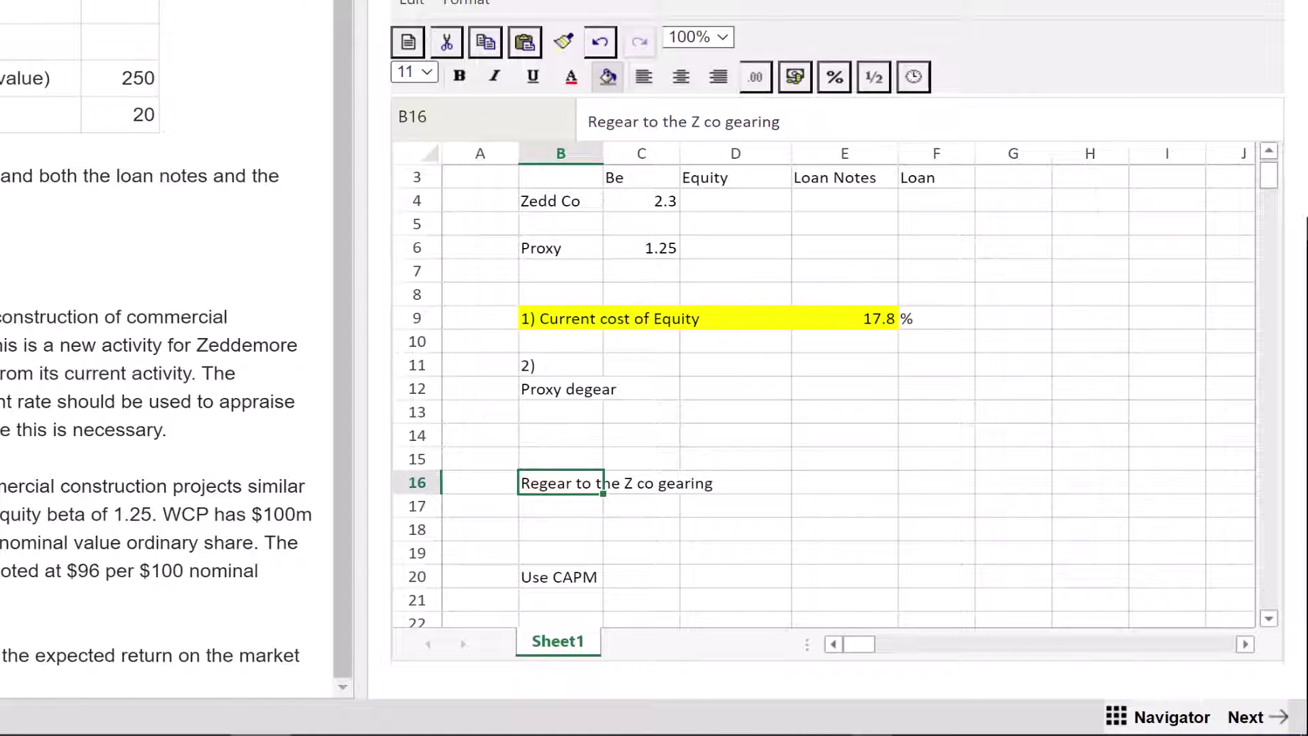
Calculate Zedd Co's market value of equity in D4 with the formula =40/0.5*1.05, using the share price from the scenario.
scroll(836, 394, "up", 1)
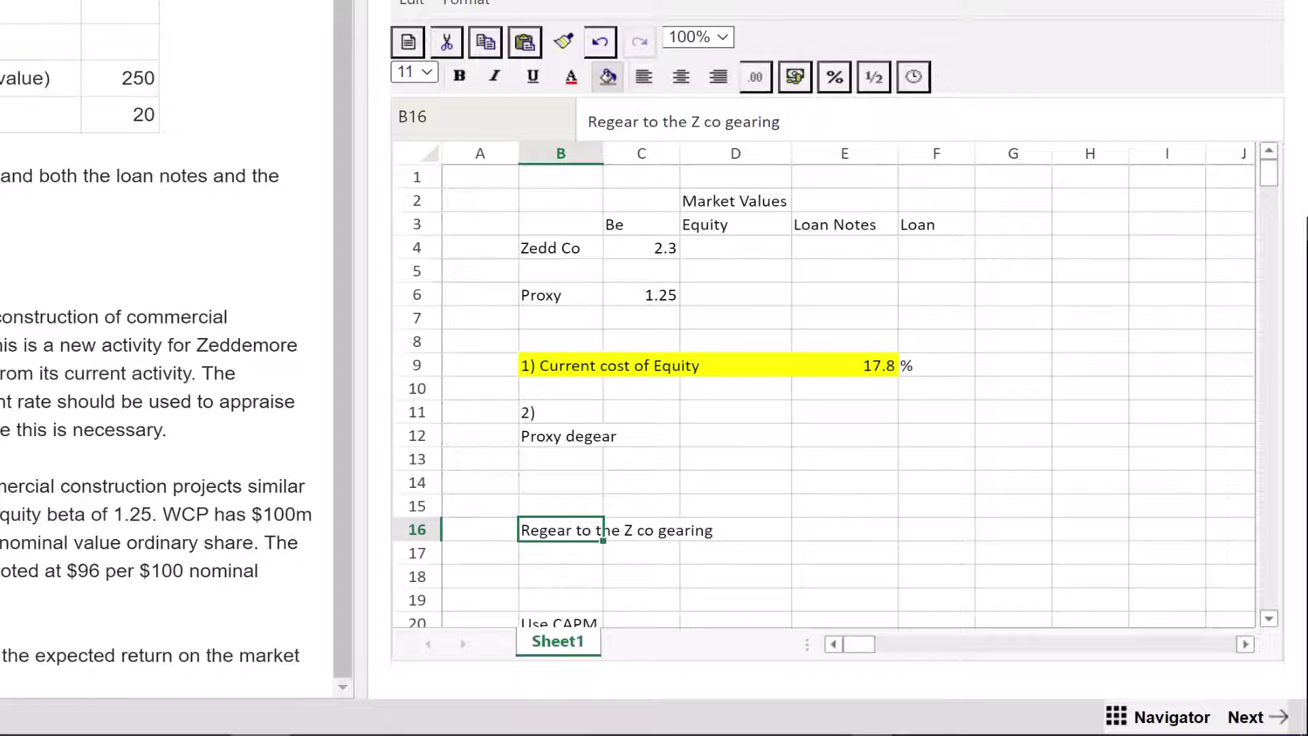
left_click(736, 247)
left_click(845, 247)
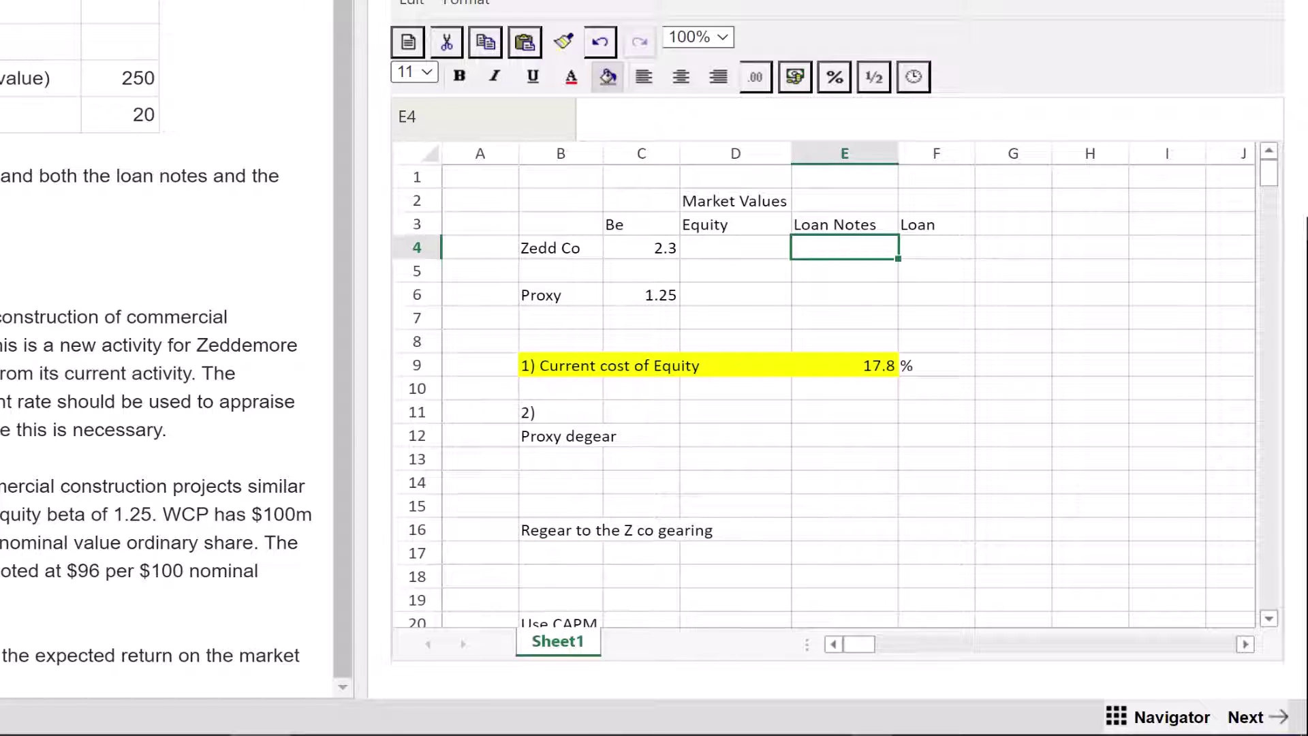
left_click(736, 247)
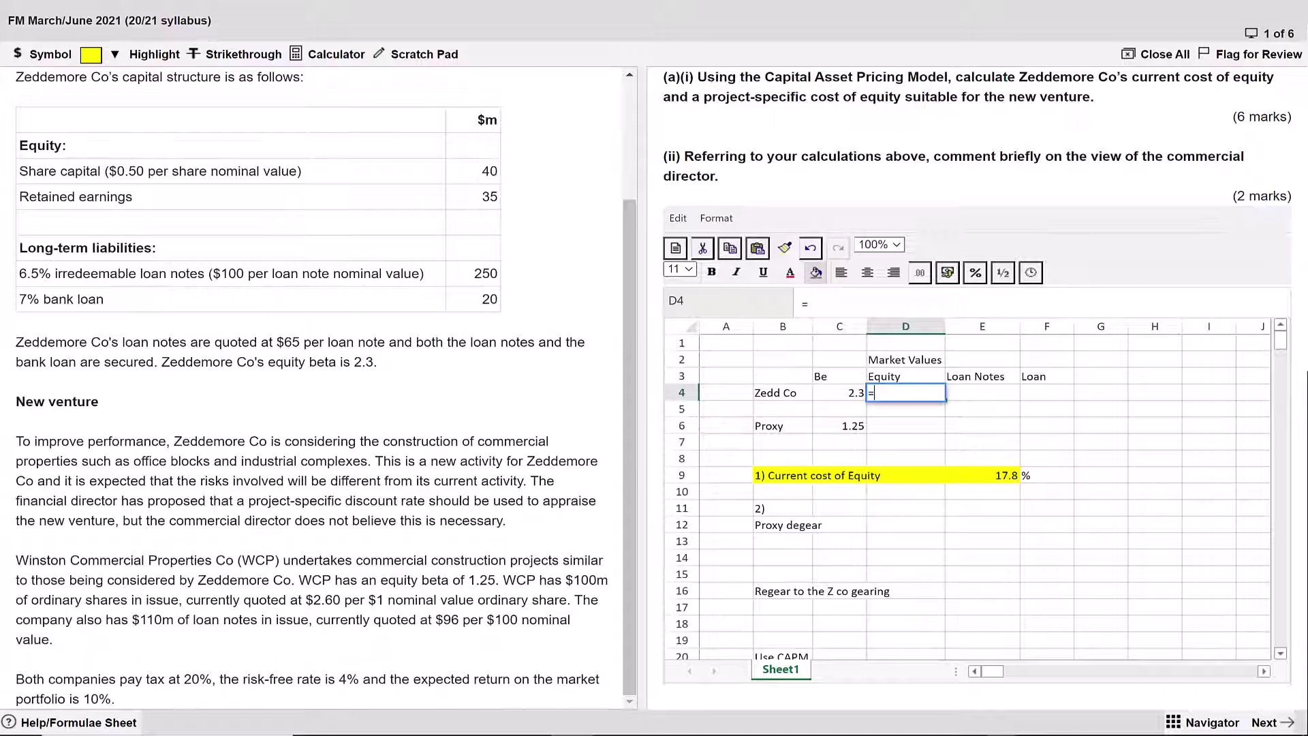
type("=40/0.5")
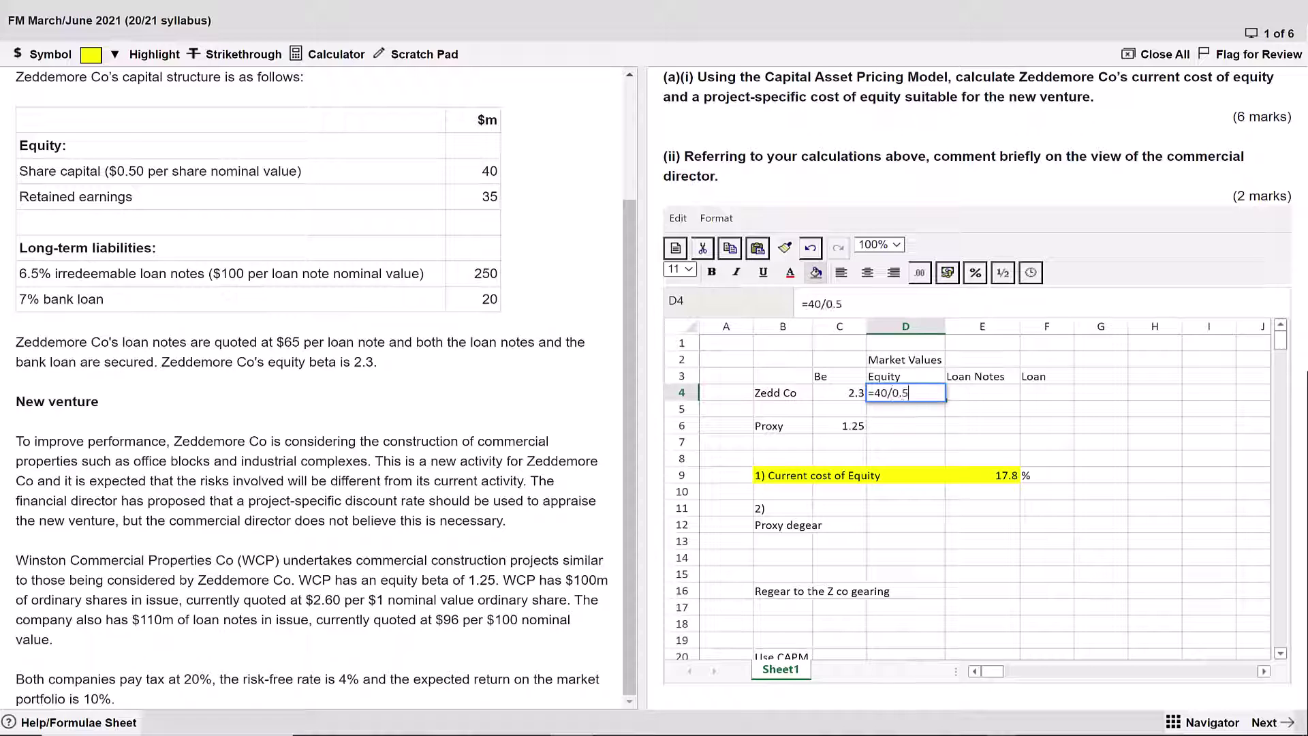
type("*")
scroll(326, 389, "up", 1)
scroll(314, 388, "up", 3)
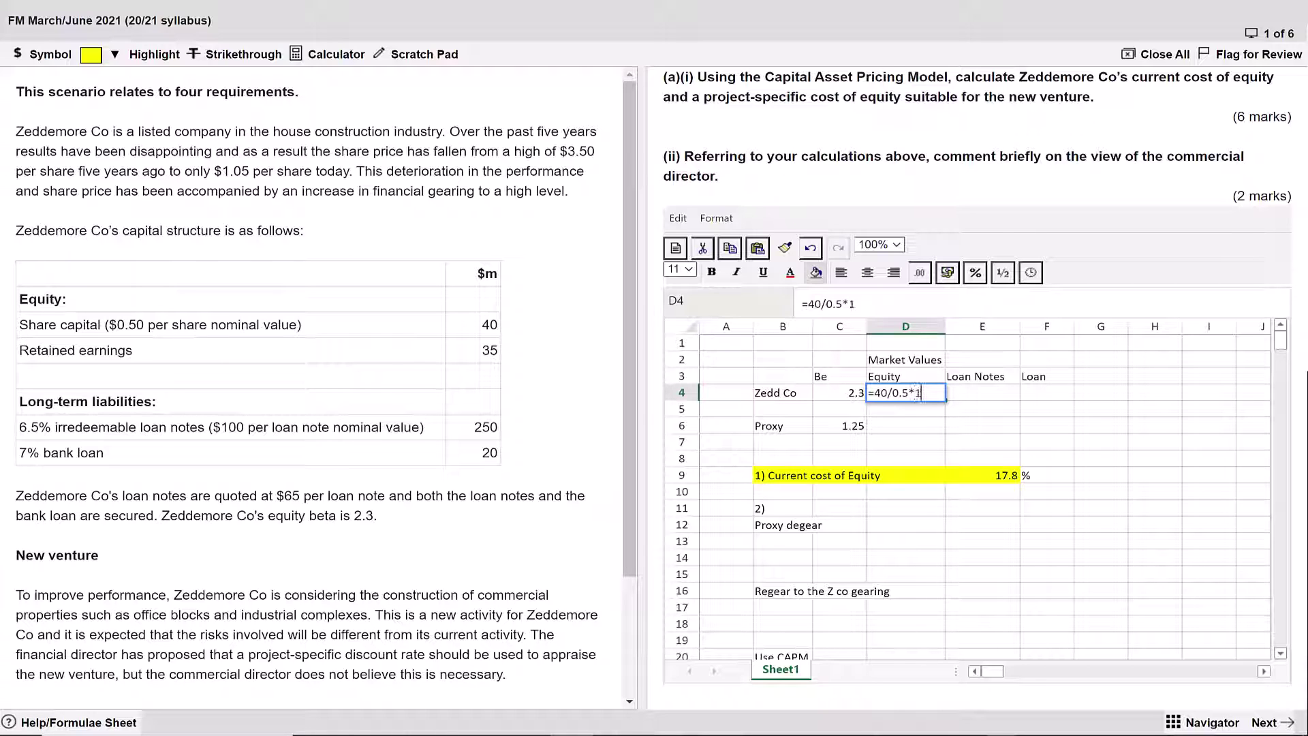
type("1.05")
key("Return")
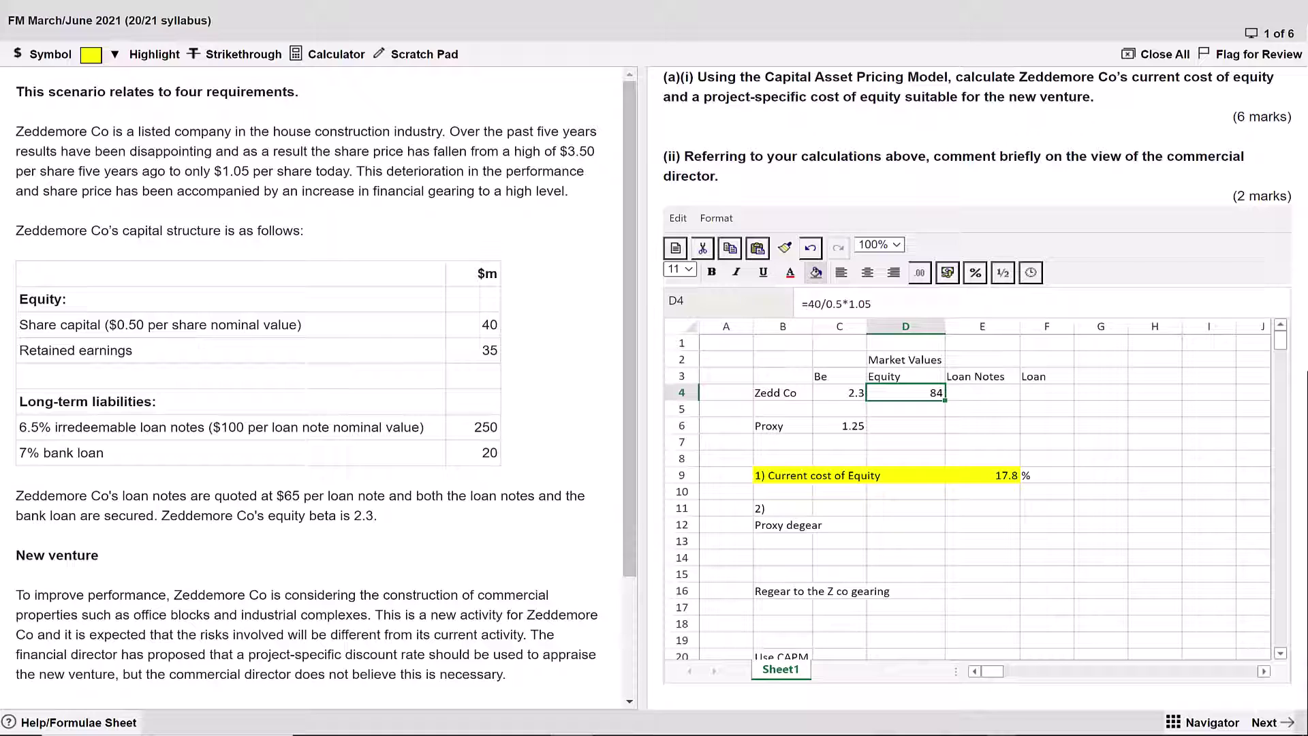
Calculate the market value of Zedd Co's loan notes in E4 with the formula =250/100*65.
key("Down")
key("Down")
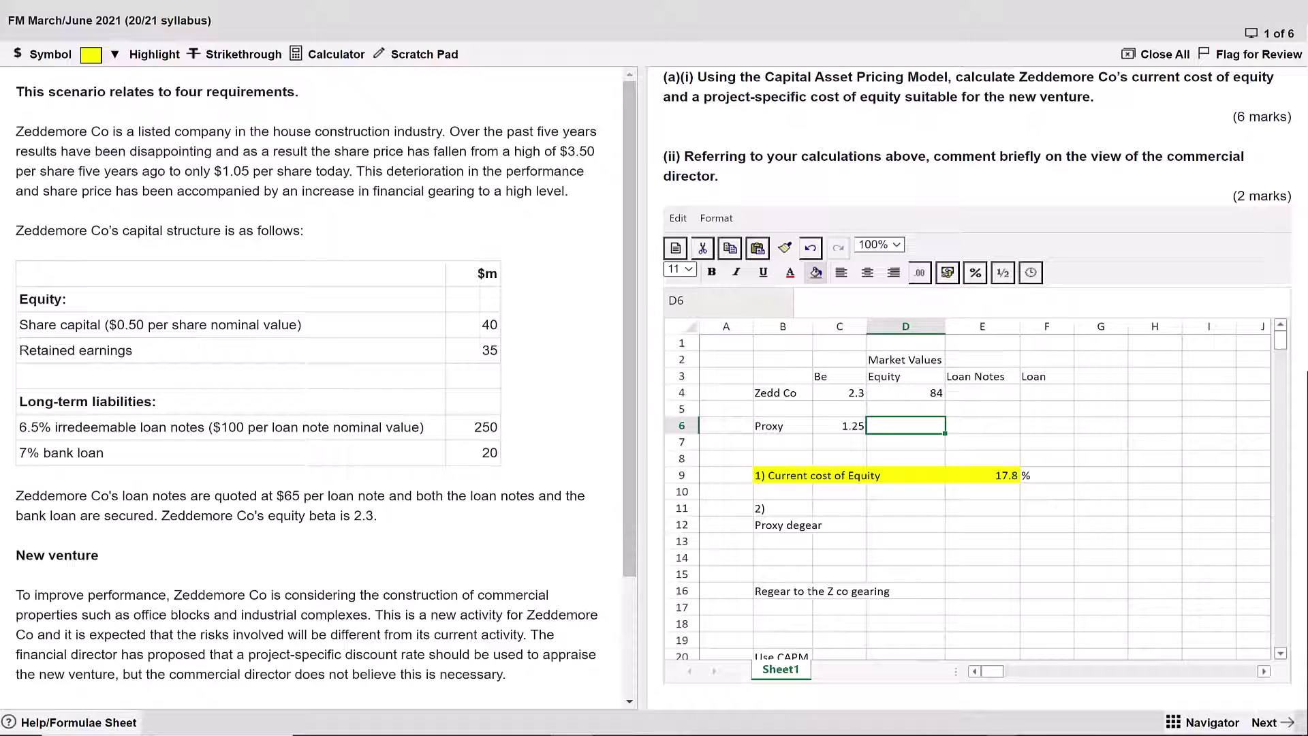
key("Up")
key("Up")
key("Right")
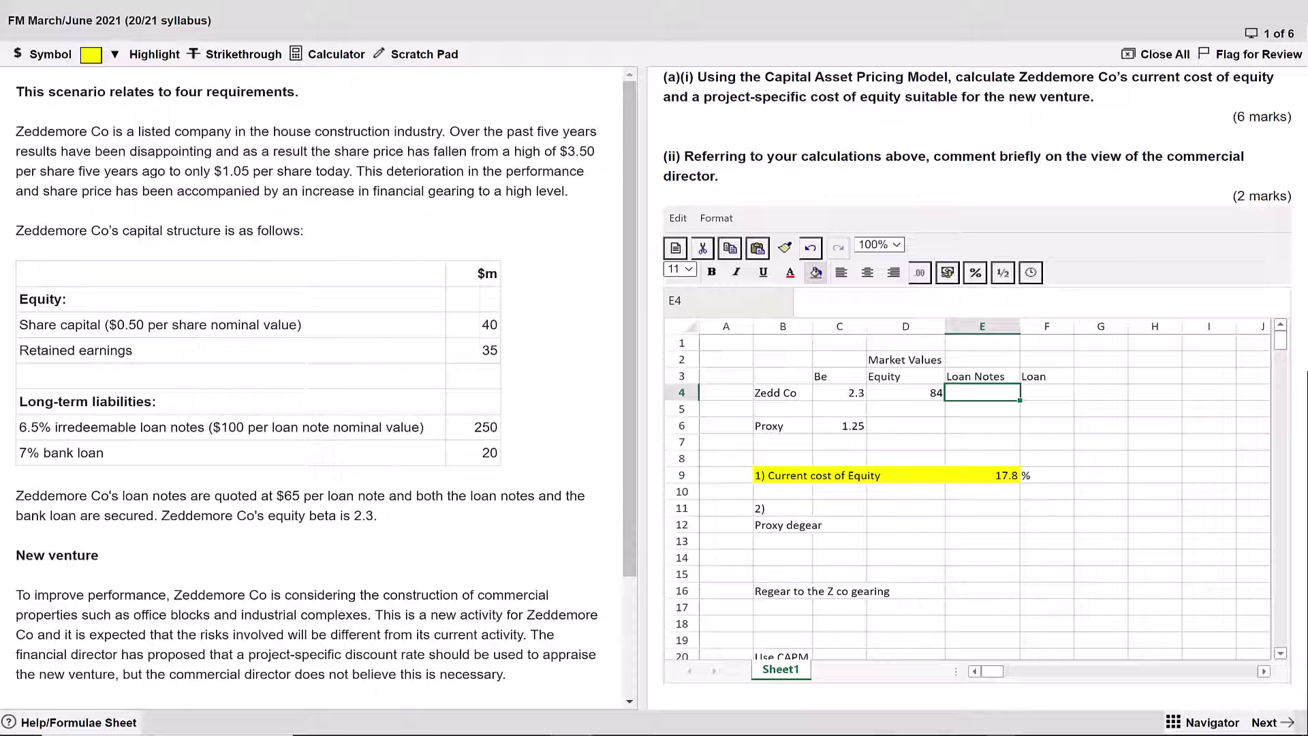
type("=")
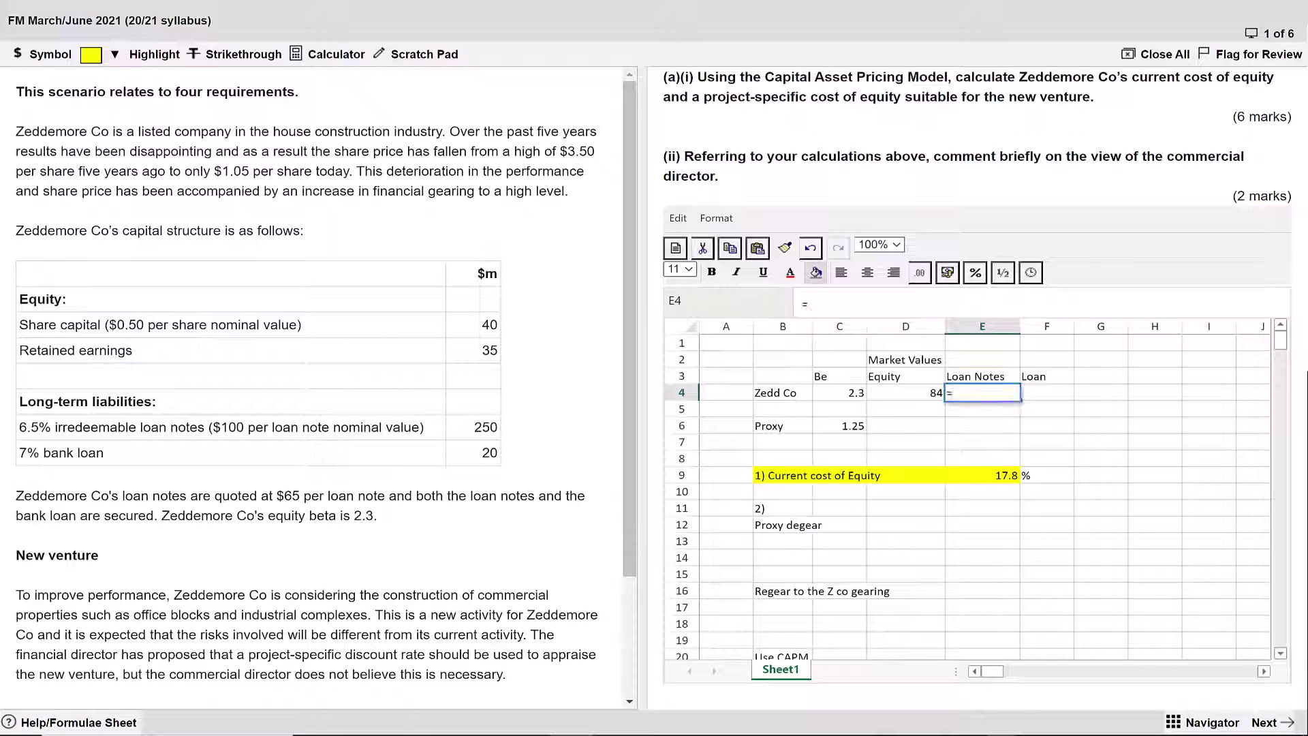
type("250")
type("/100*")
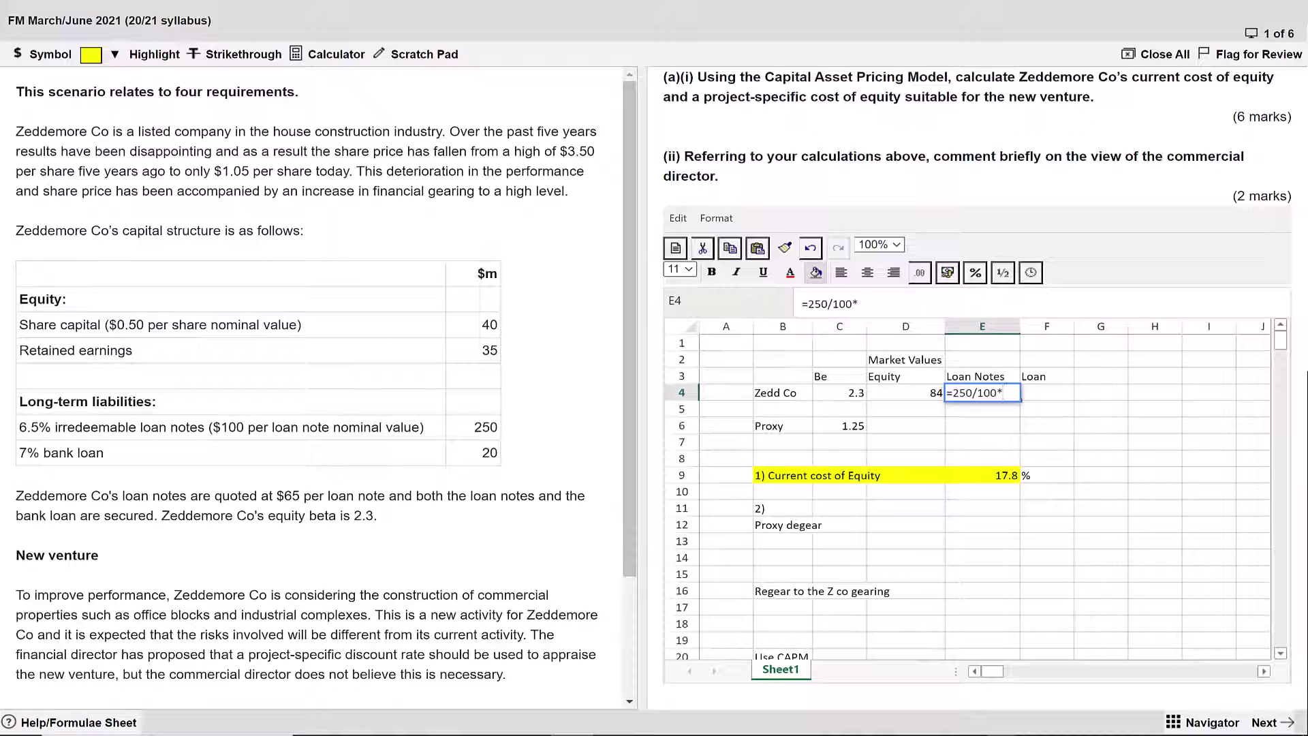
type("65")
key("Return")
Enter 20 as Zedd Co's bank loan value in F4.
key("Up")
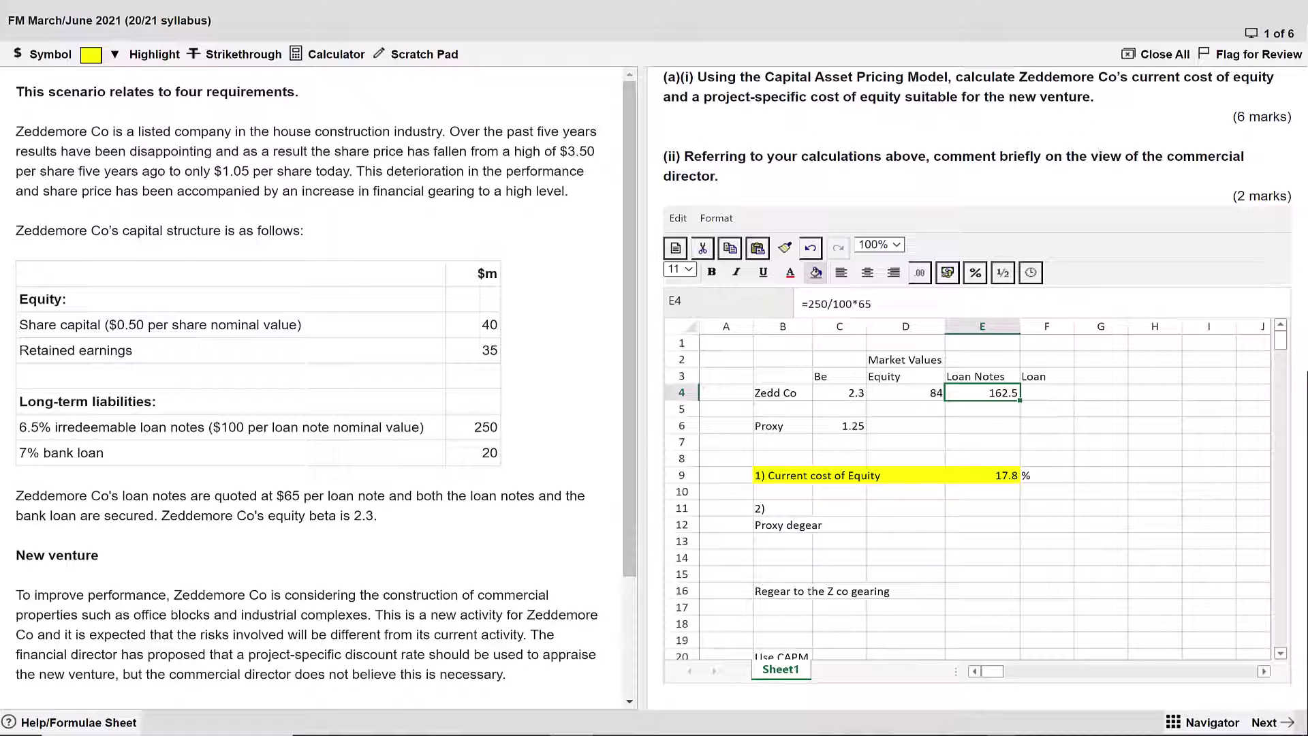
key("Right")
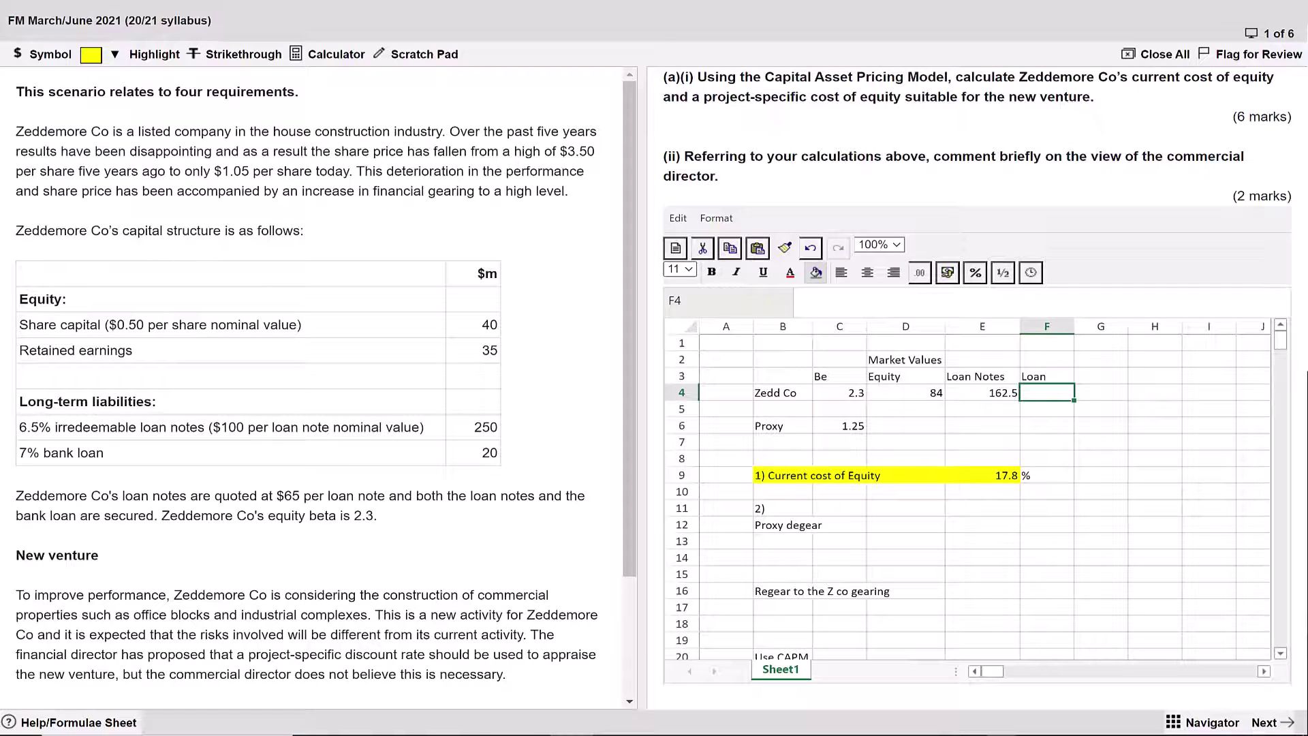
type("20")
key("Tab")
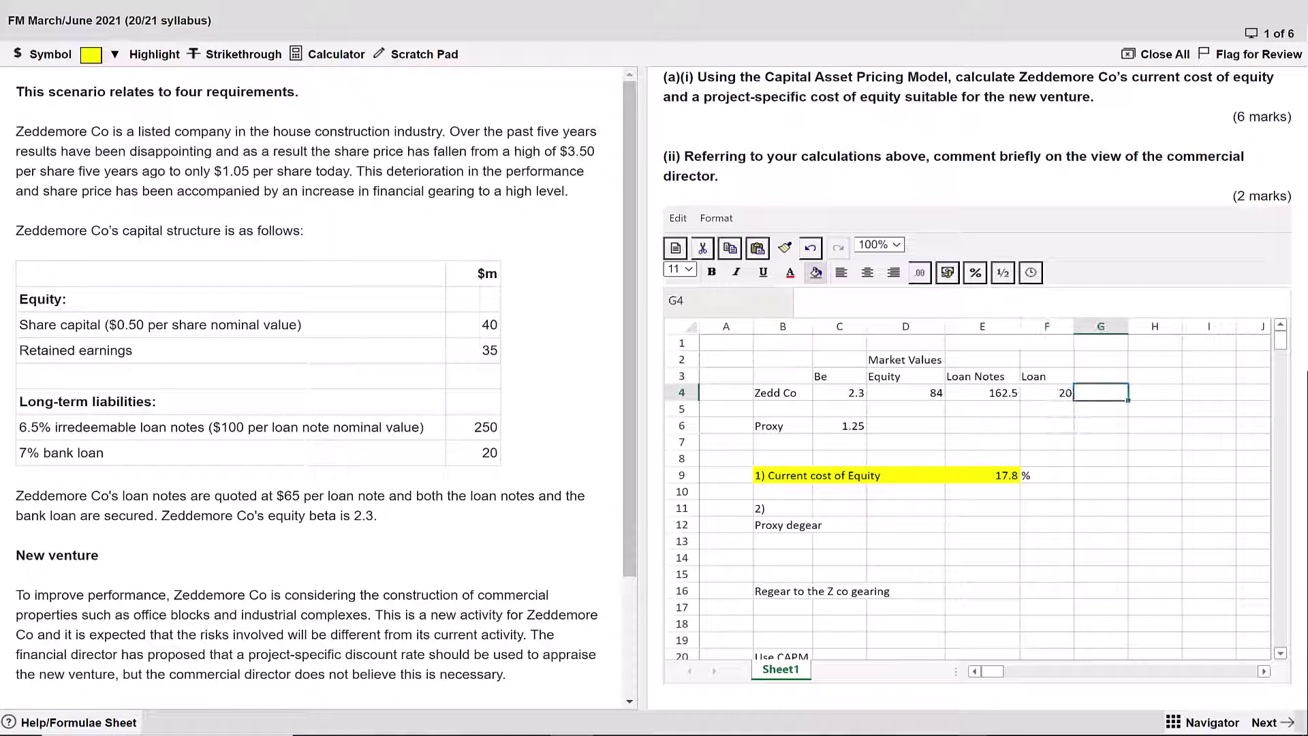
Add the heading "DEBT" in G3 and total Zedd Co's loan notes and loan in G4 with =E4+F4.
key("Up")
type("DEBT")
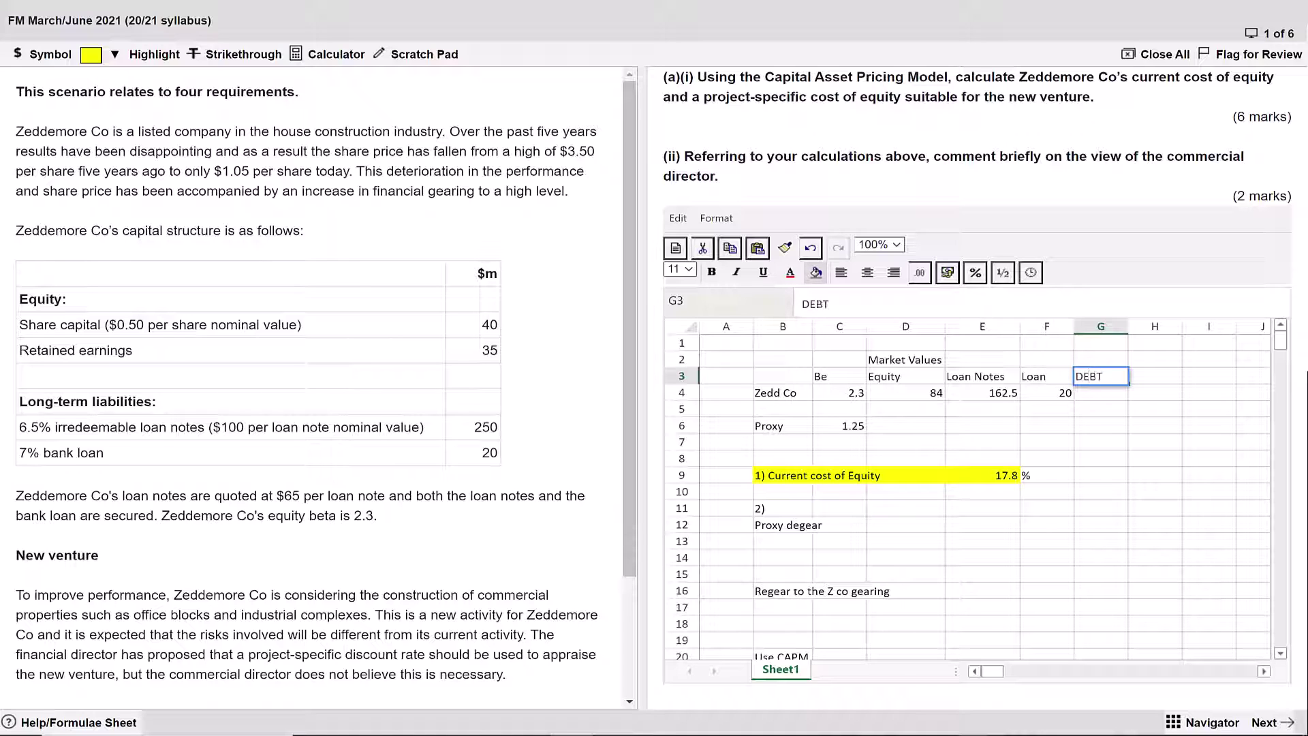
key("Return")
type("=E4+")
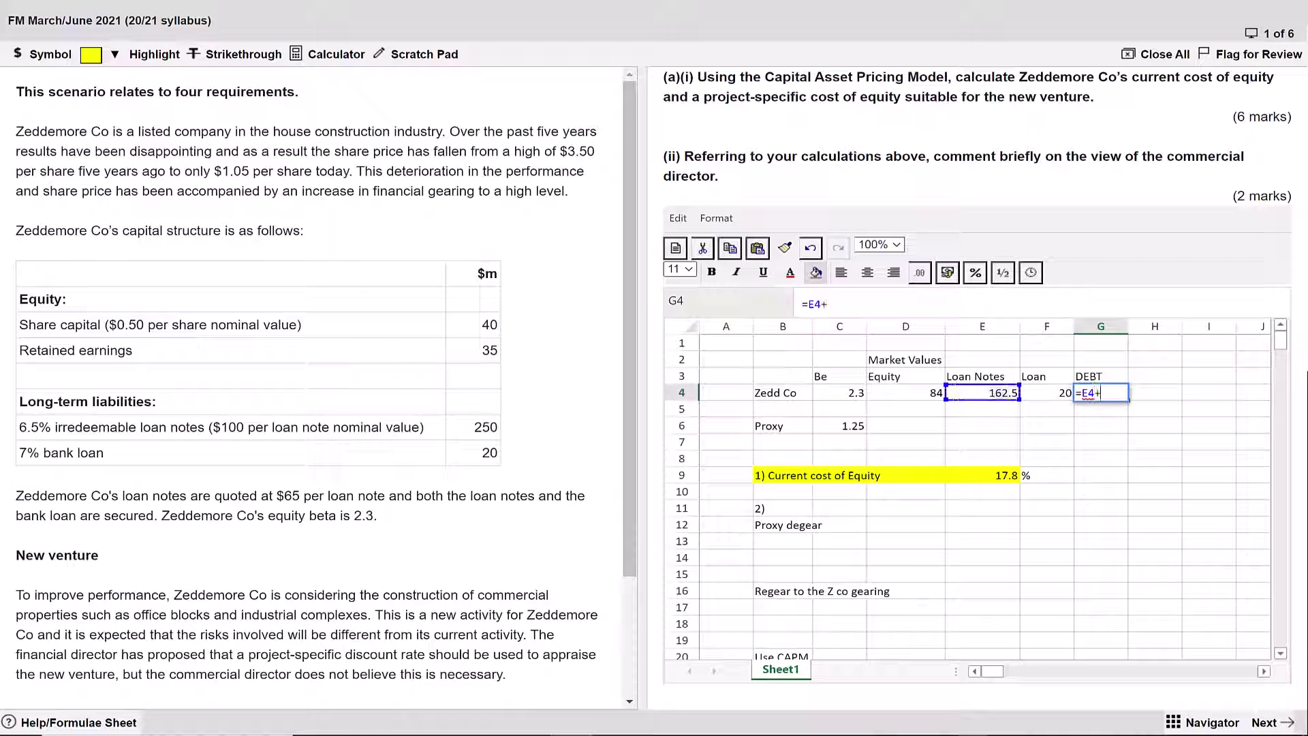
key("Left")
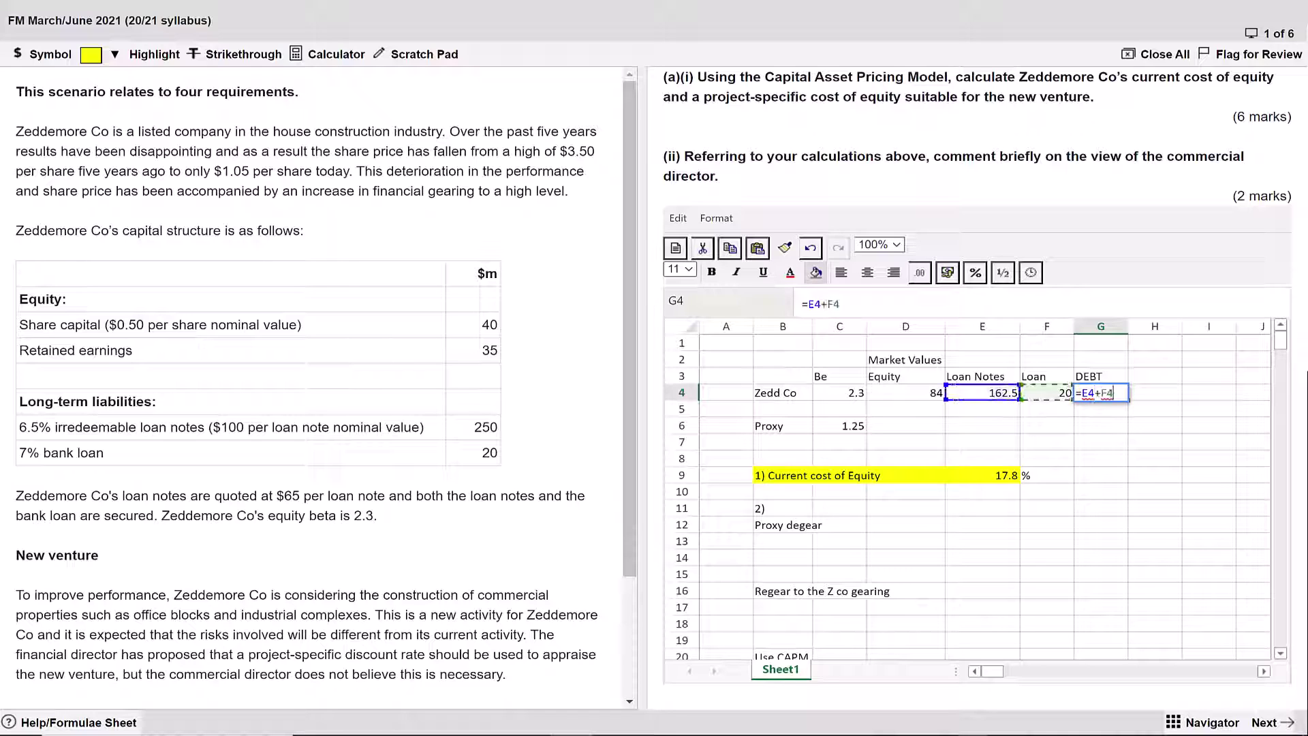
key("Return")
Enter "MV" in G2 above the DEBT heading.
key("Up")
key("Up")
key("Up")
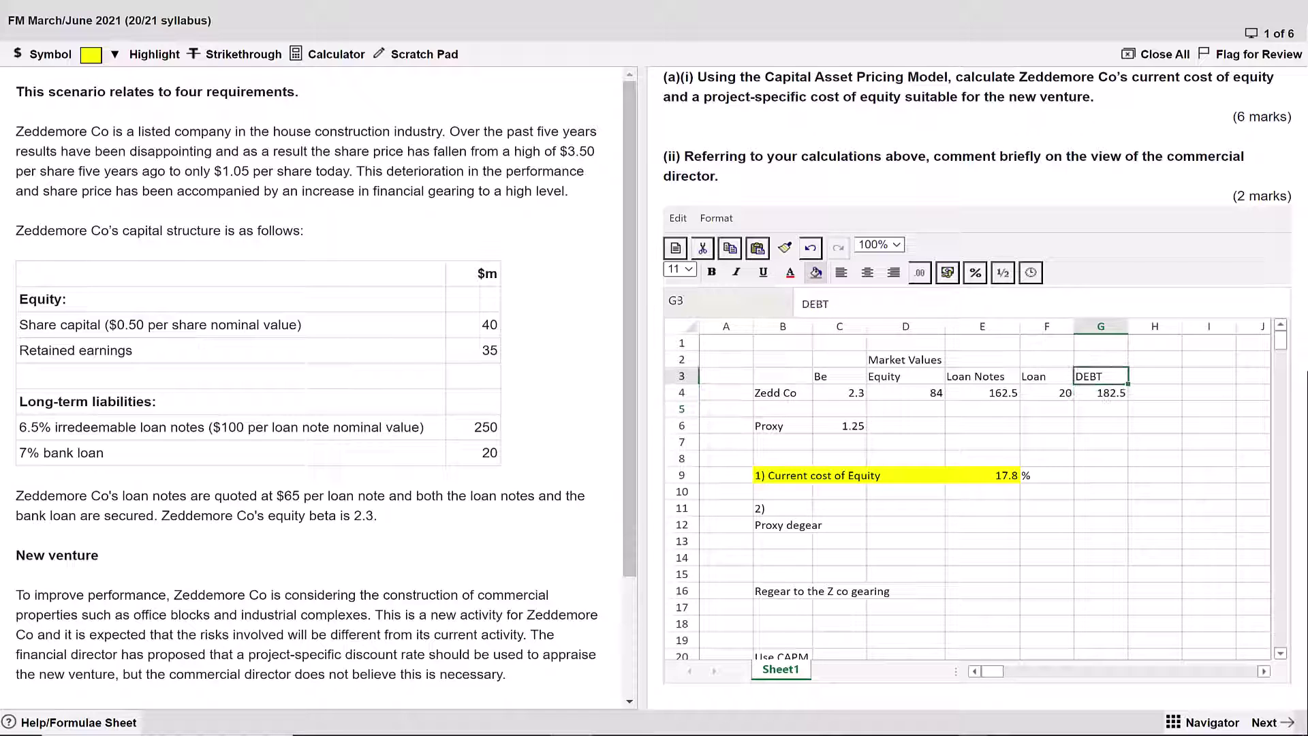
type("MV")
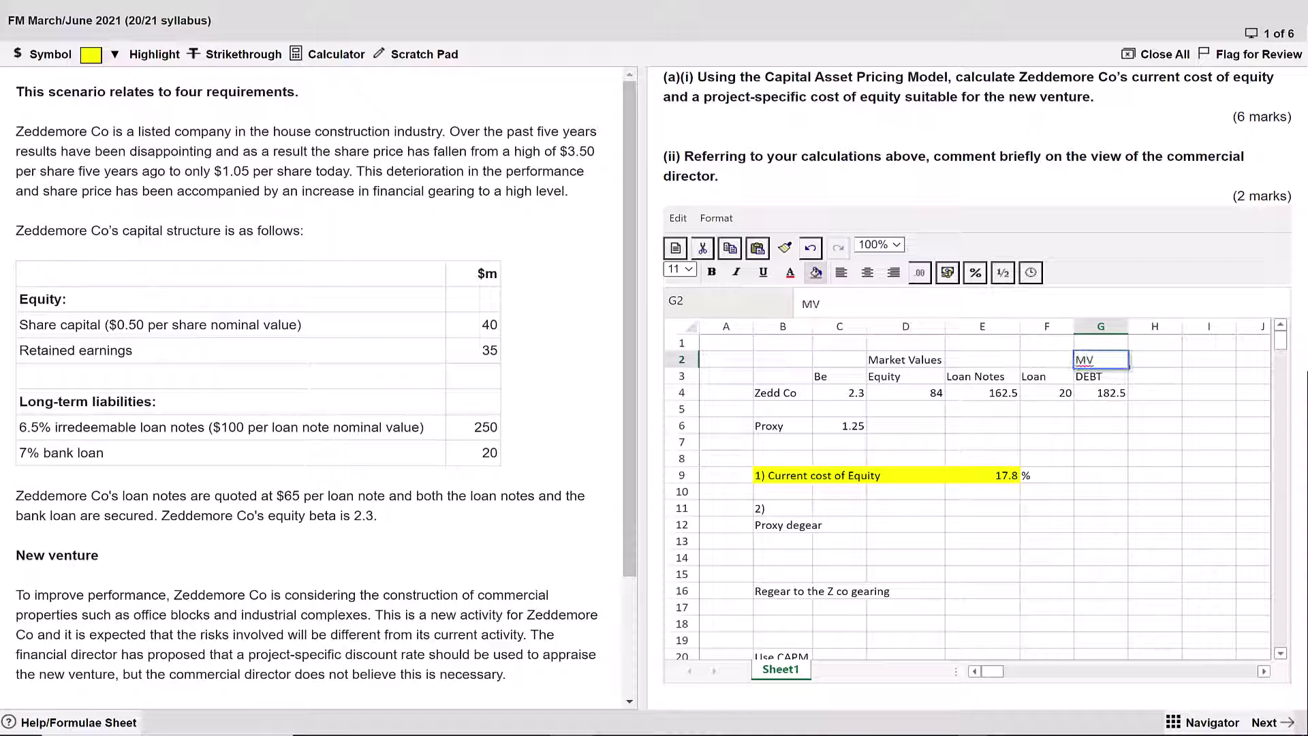
key("Down")
key("Down")
key("Down")
key("Down")
Calculate the proxy company's market value of equity in D6 with the formula =100/1*2.6.
key("Left")
key("Left")
key("Left")
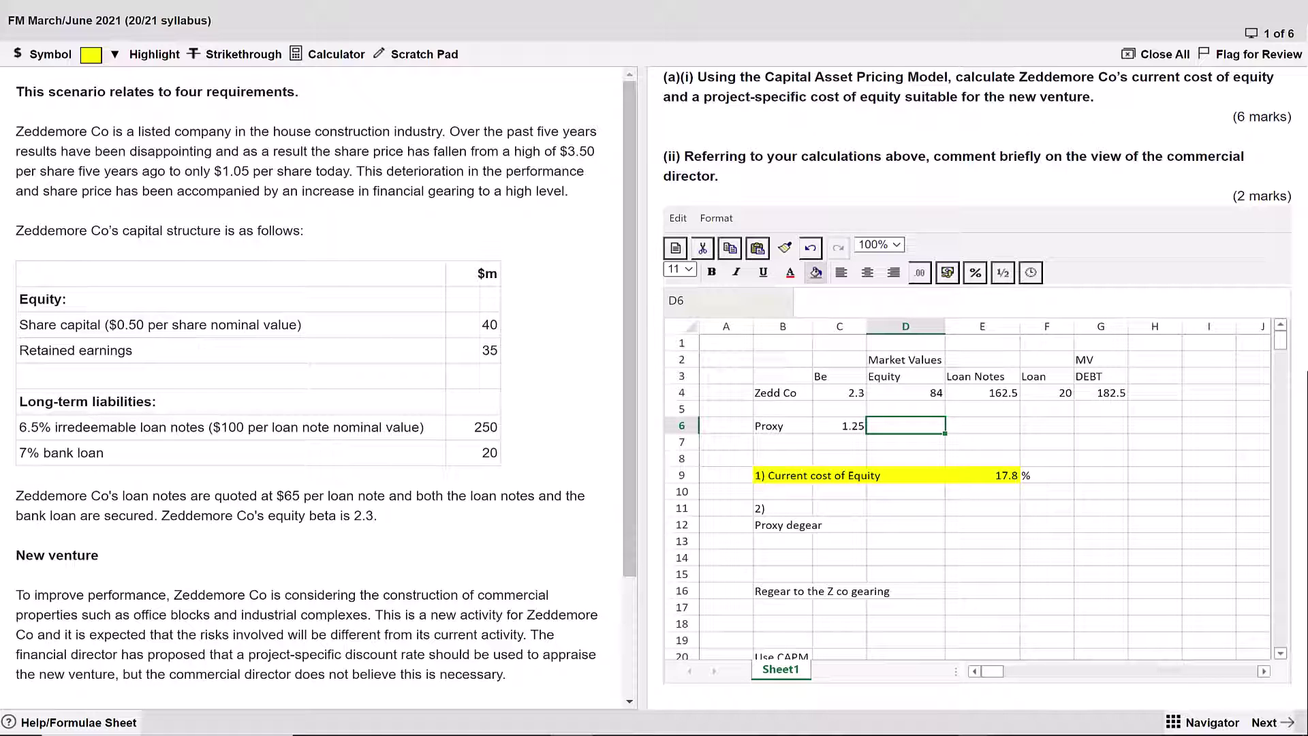
scroll(320, 388, "down", 3)
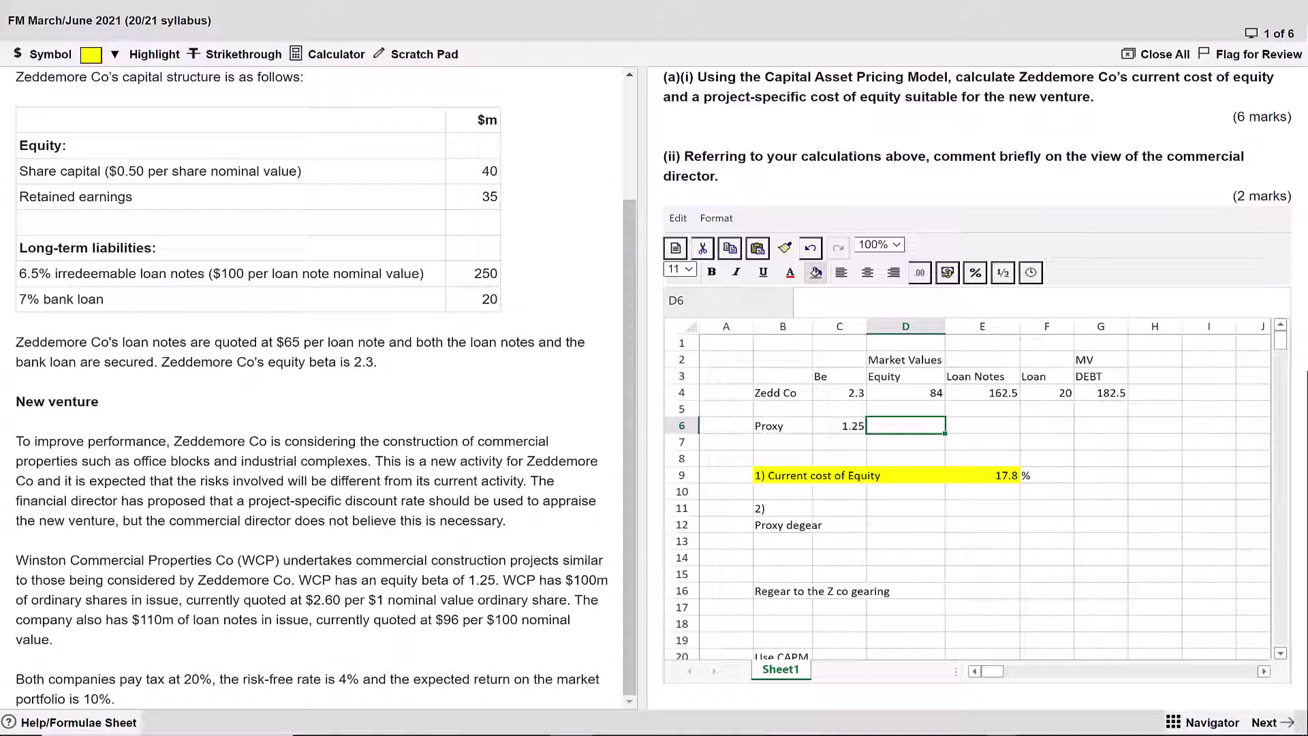
type("=")
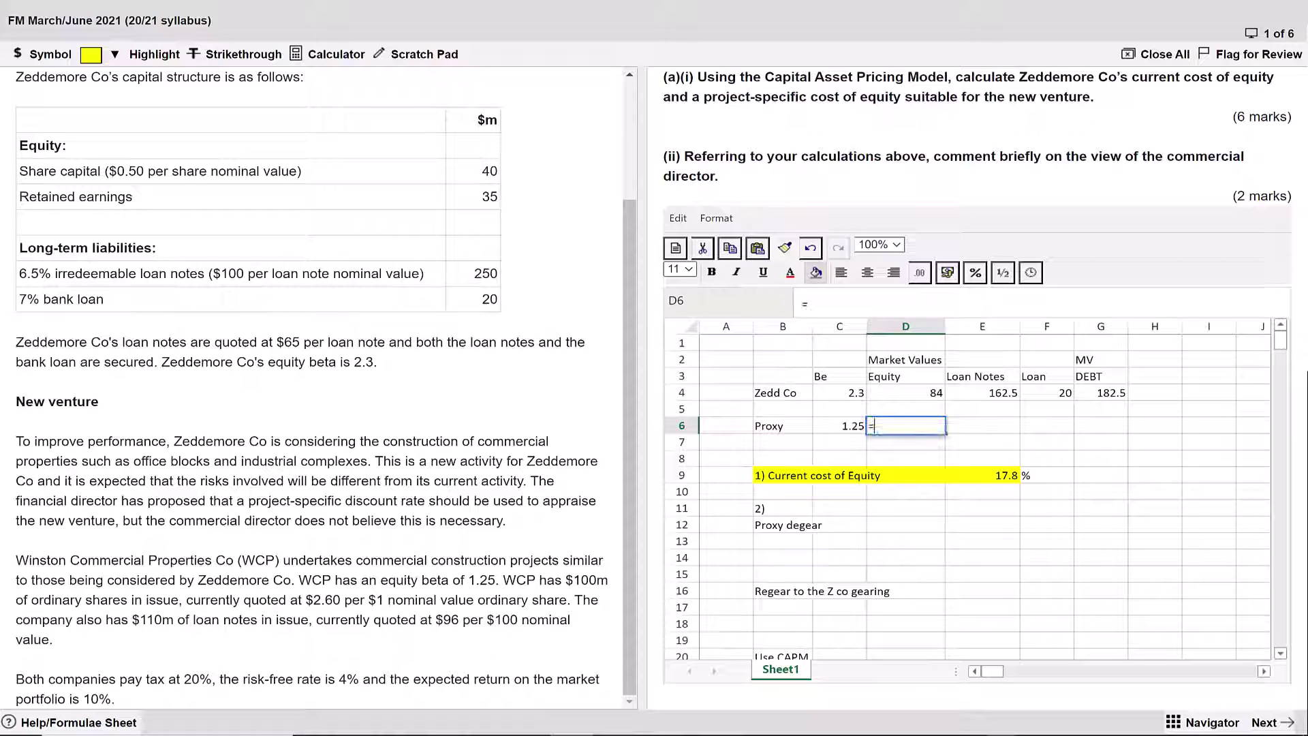
type("100/1*2.6")
key("Return")
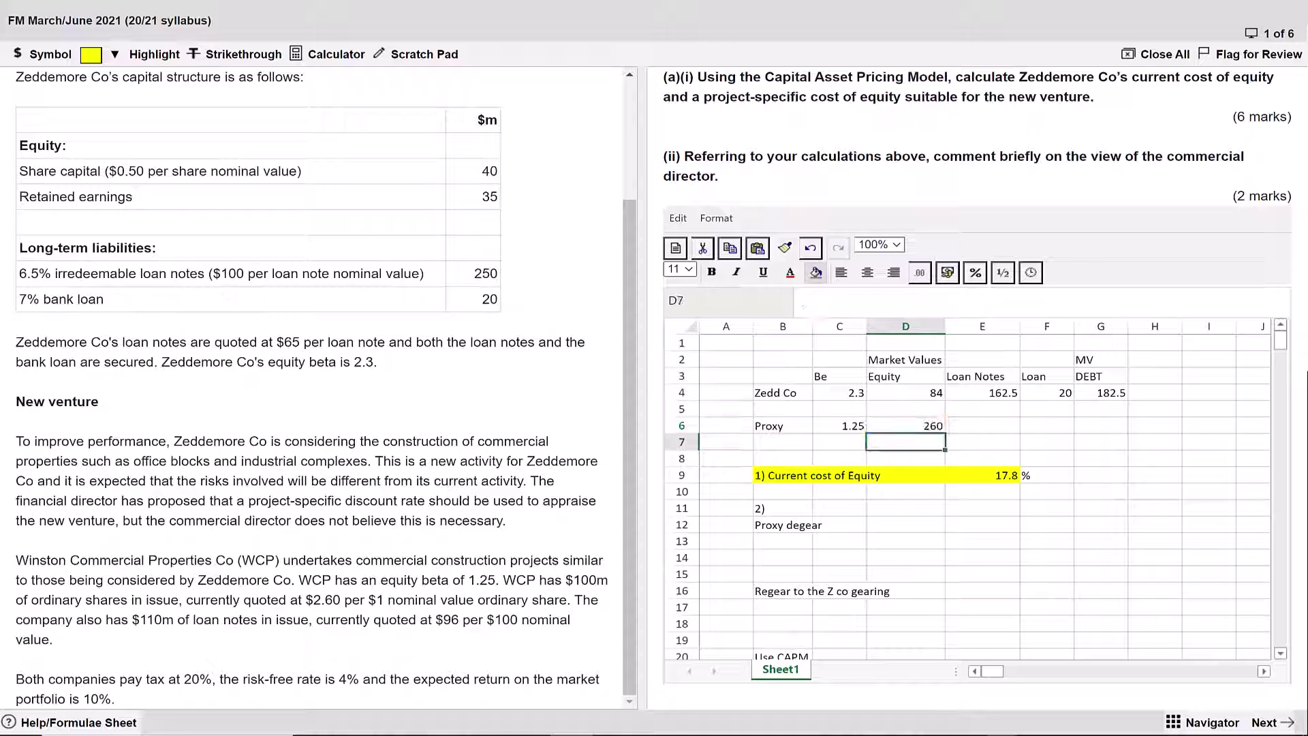
Calculate the market value of the proxy company's loan notes in E6 with the formula =110/100*96.
key("Right")
key("Up")
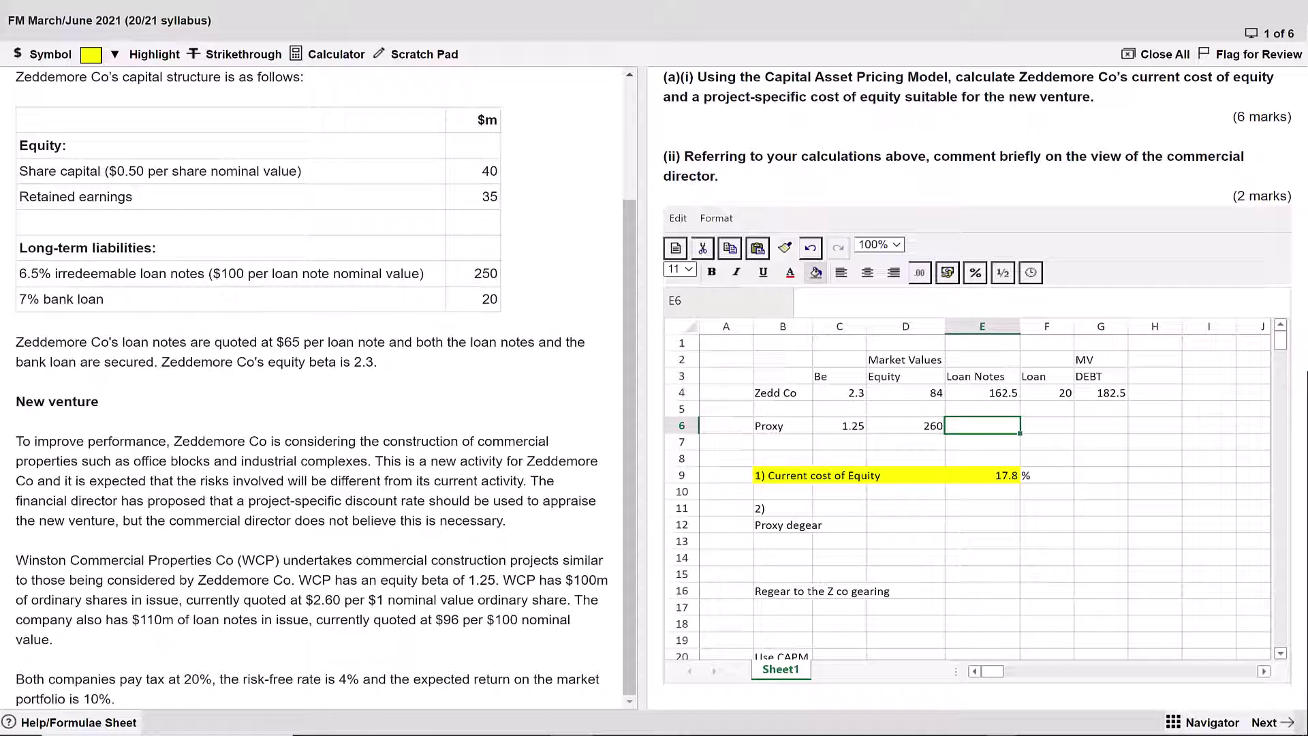
type("=")
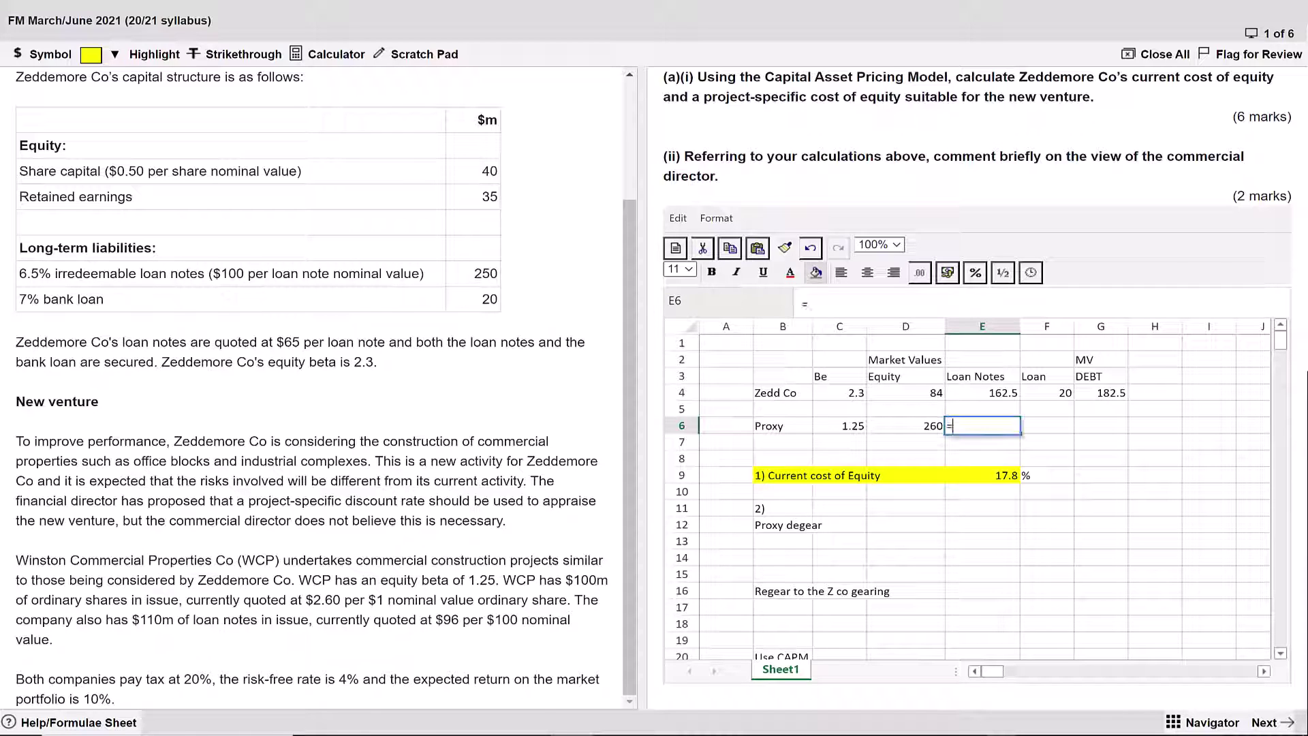
type("110/100*96")
key("Return")
Enter 0 as the proxy company's loan value in F6.
key("Right")
key("Up")
type("0")
key("Tab")
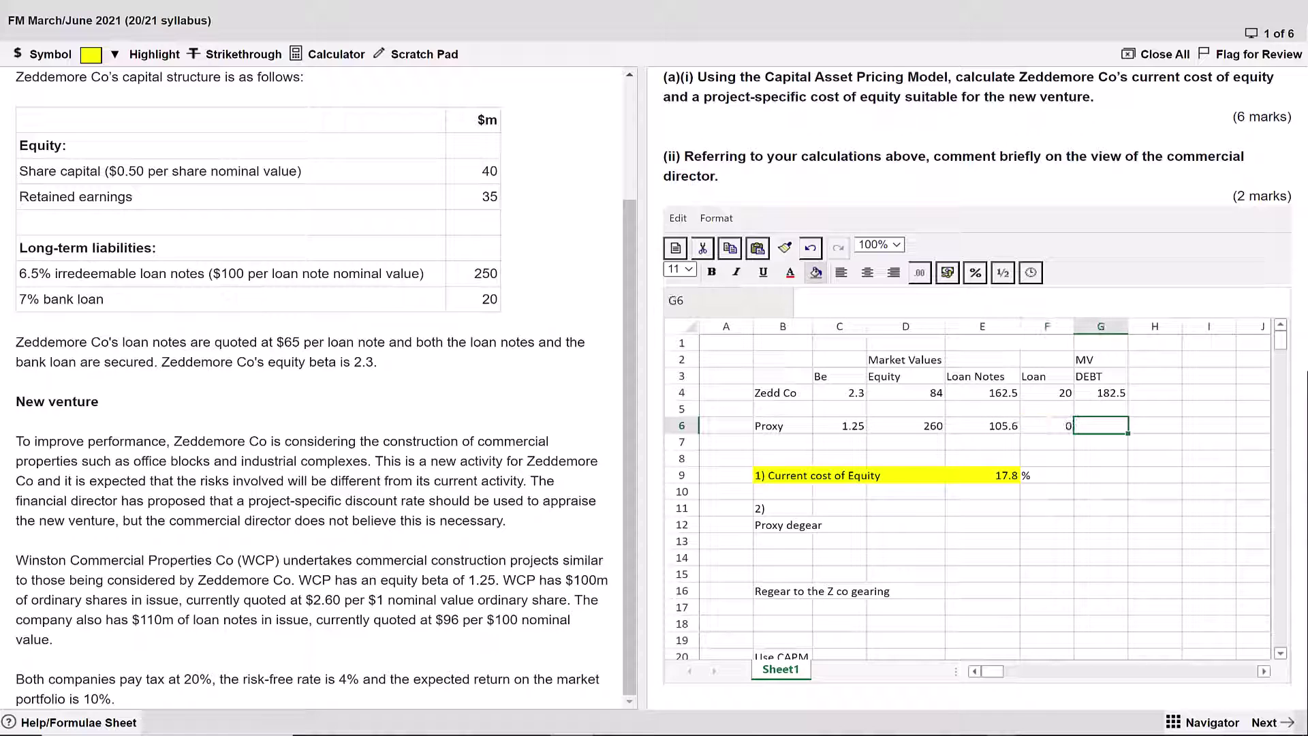
Copy the total debt formula from G4 into G6 for the proxy company.
key("Up")
key("Up")
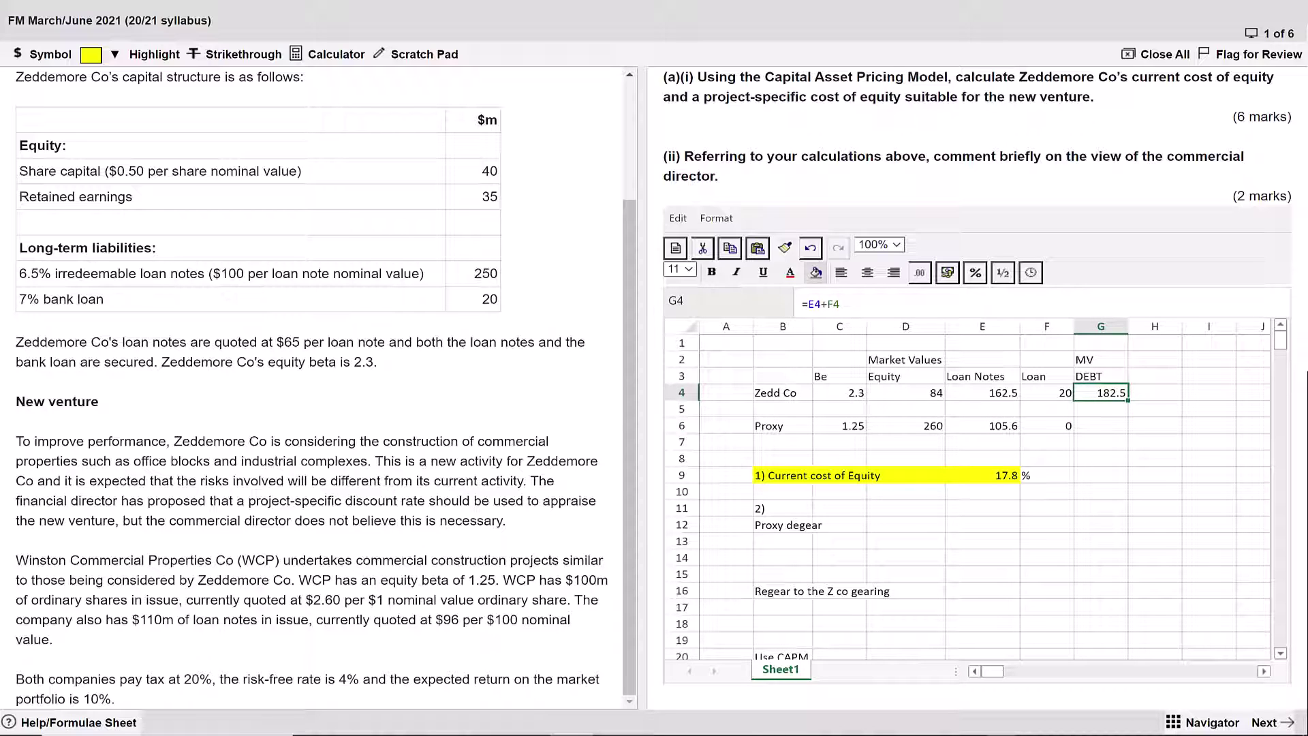
key("Down")
key("Down")
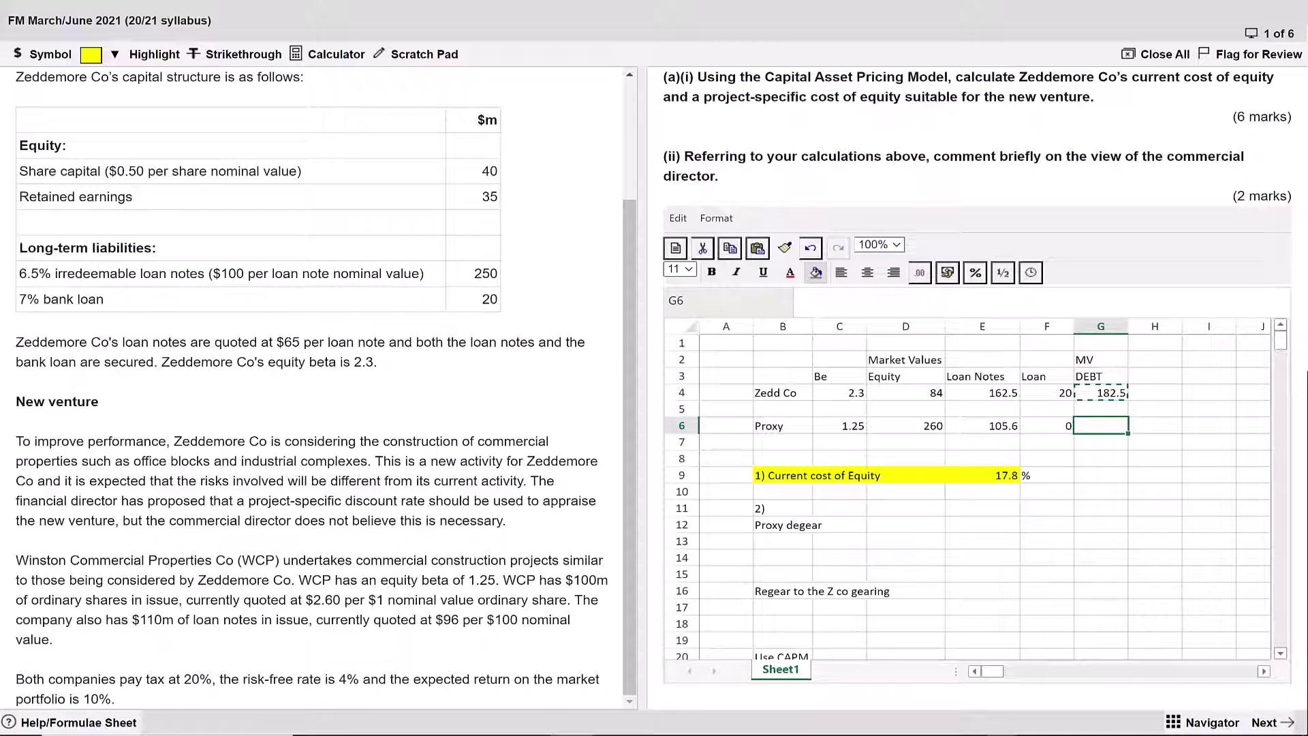
type("=E6+F6")
key("Down")
key("Down")
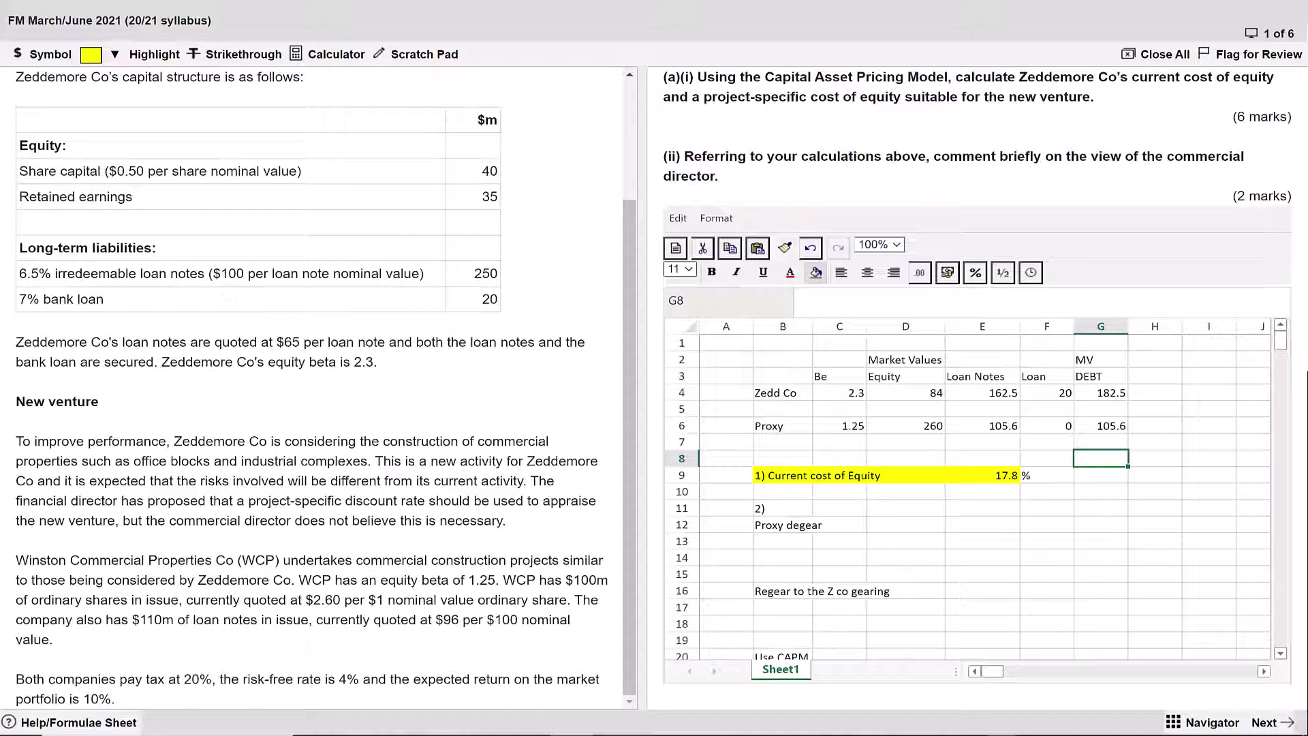
Enter the label "Fraction" in B13 under the Proxy degear heading.
left_click(783, 541)
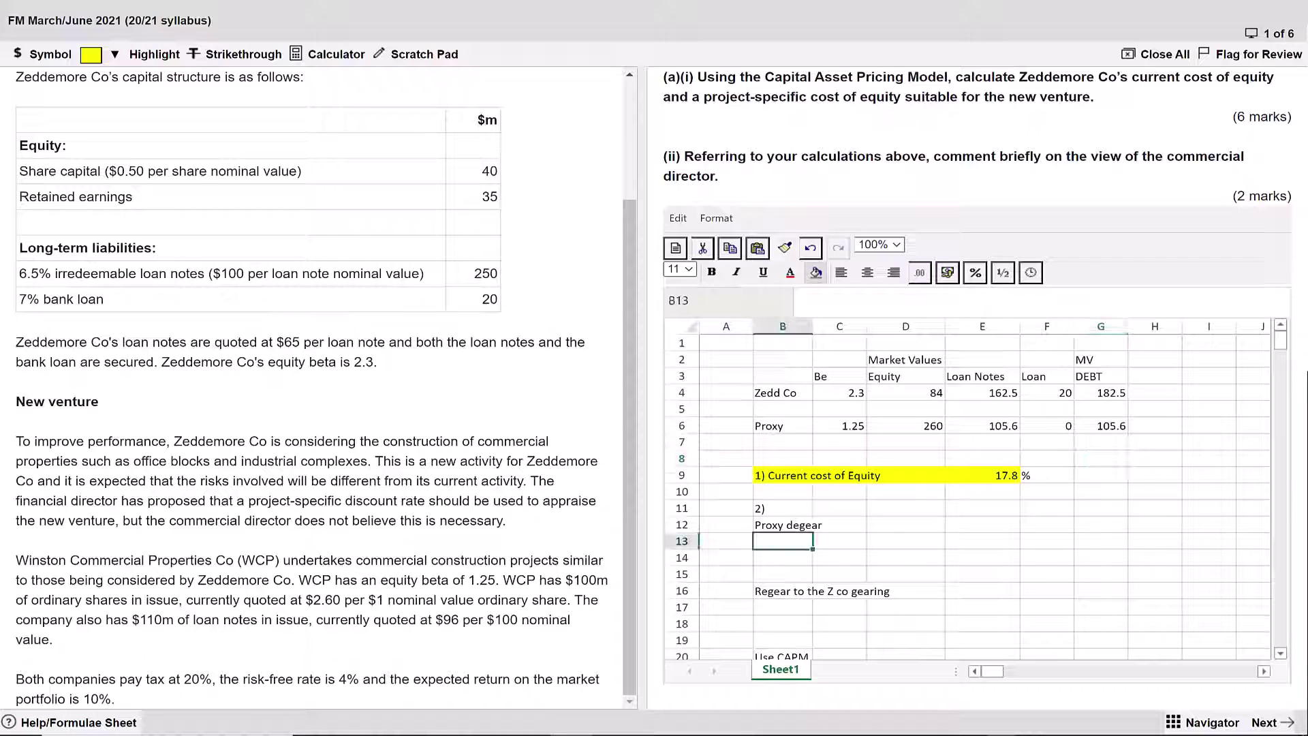
type("Fractiom")
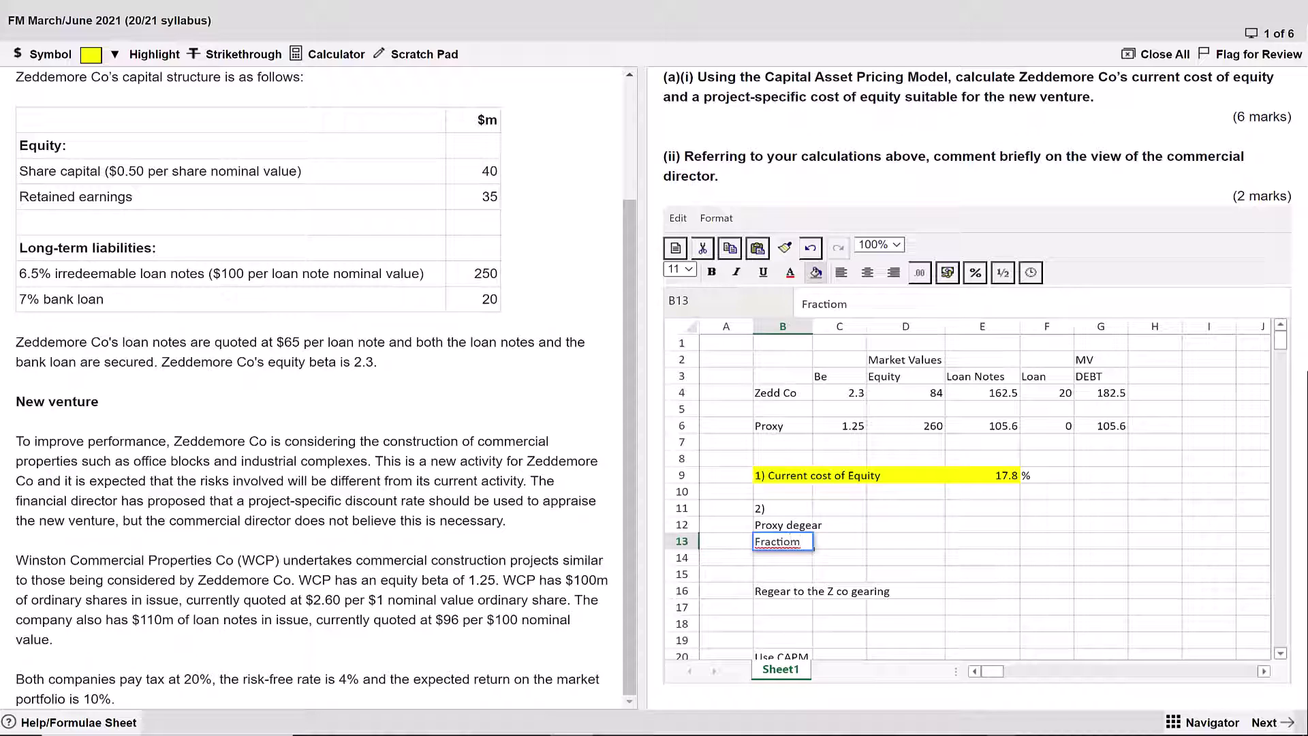
key("BackSpace")
type("n")
key("Return")
Enter the label "Ba" in B14 below the Fraction label.
type("B")
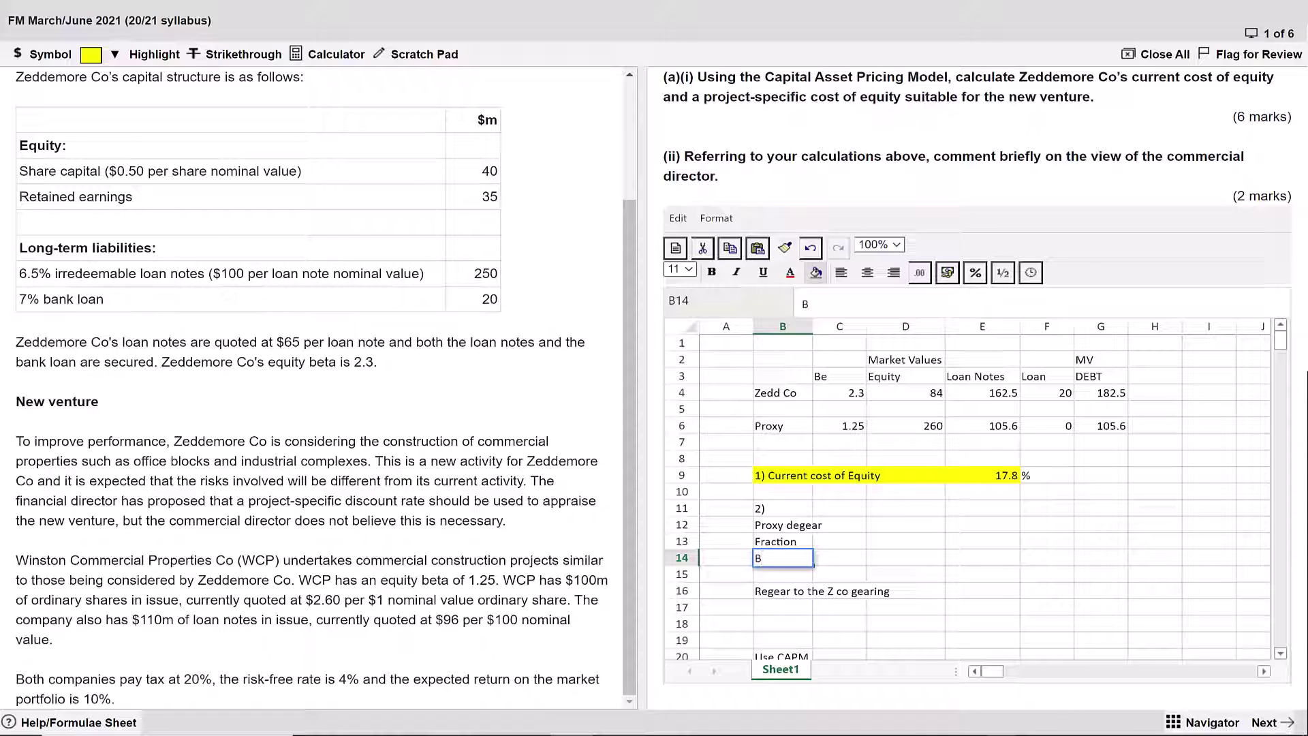
type("a")
key("Up")
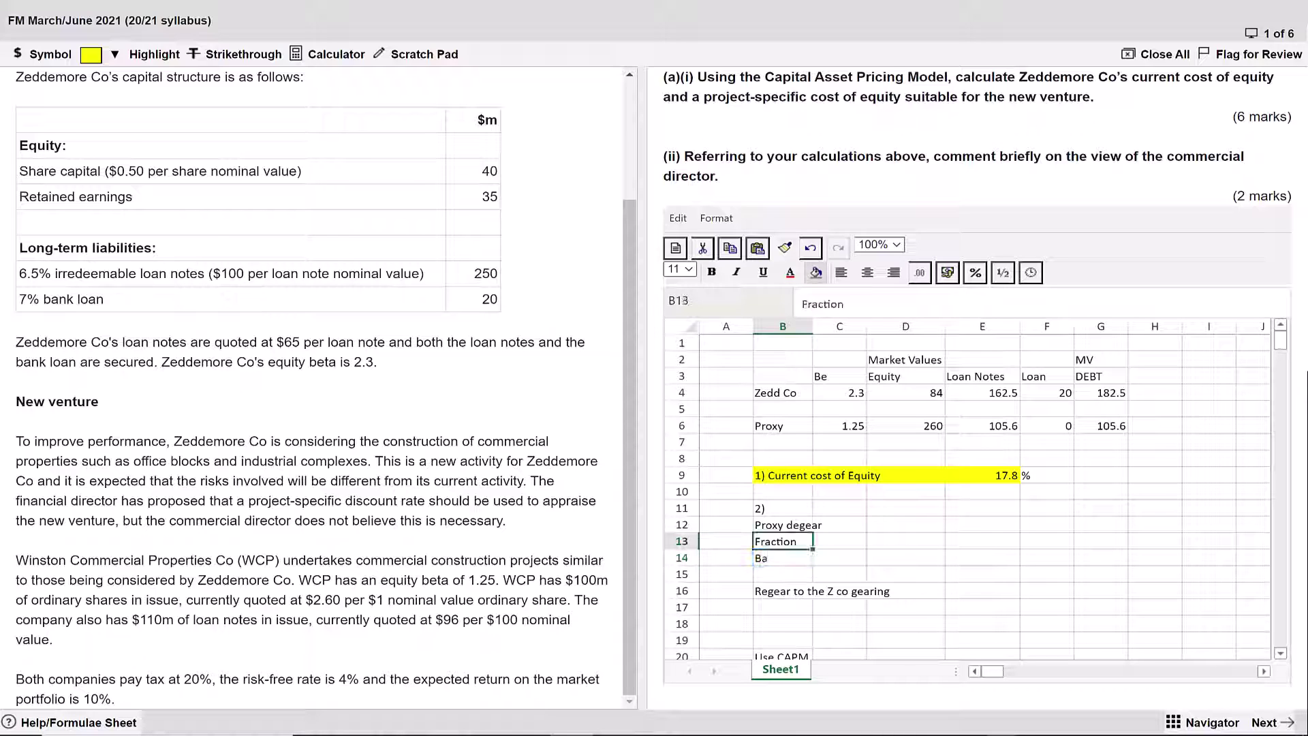
key("Right")
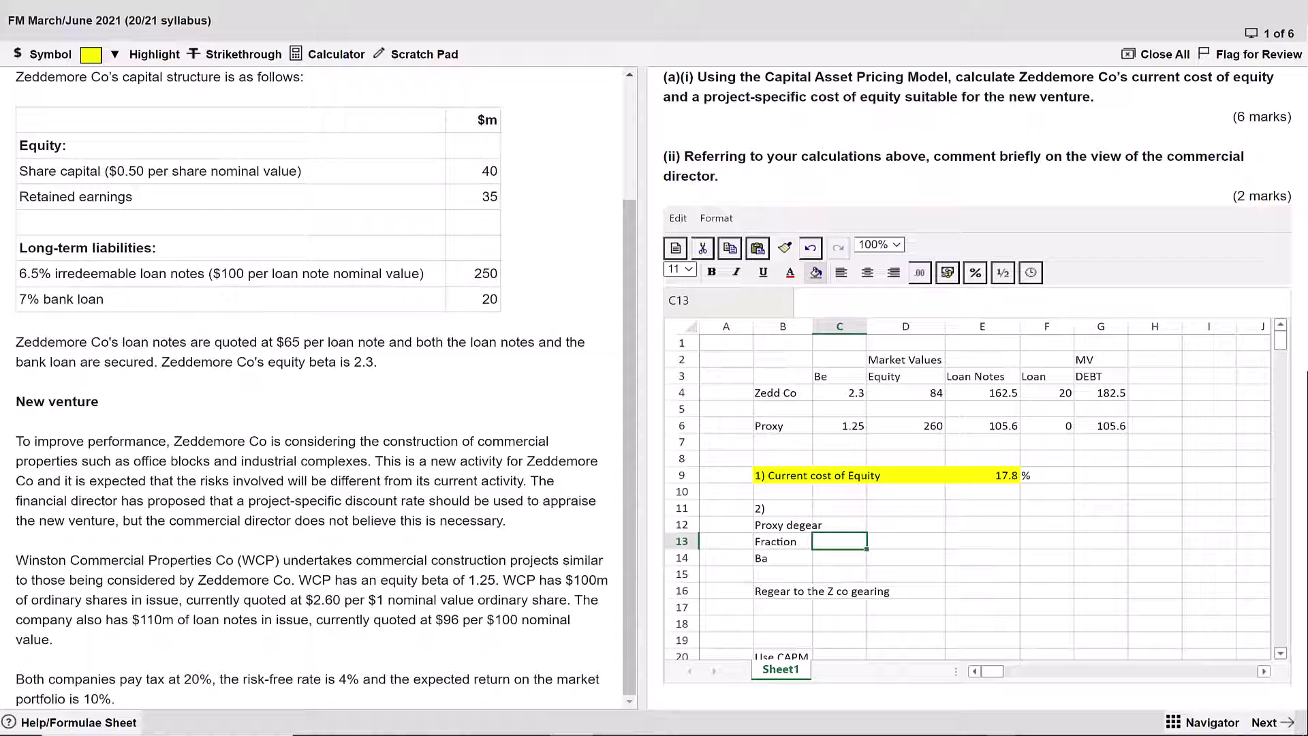
Consult the asset beta formula in the formulae sheet and return to the answer spreadsheet.
left_click(840, 426)
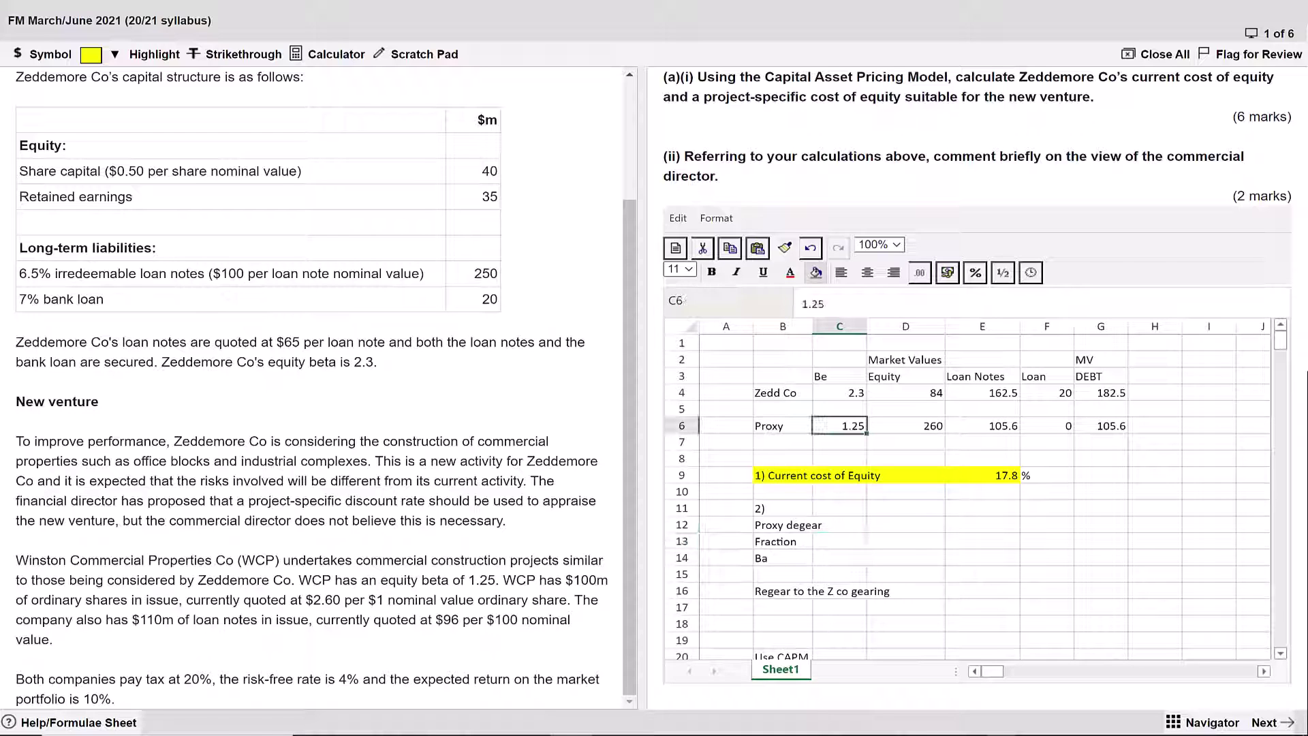
left_click(839, 559)
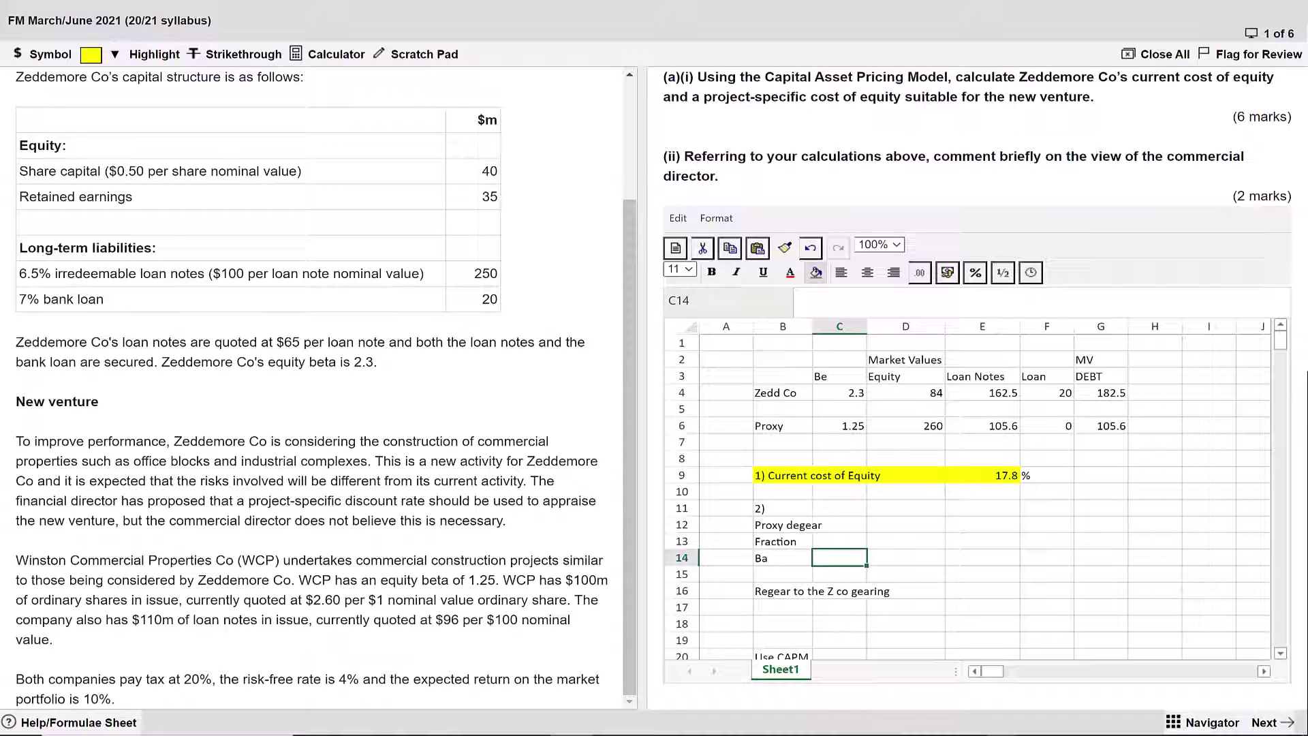
key("Up")
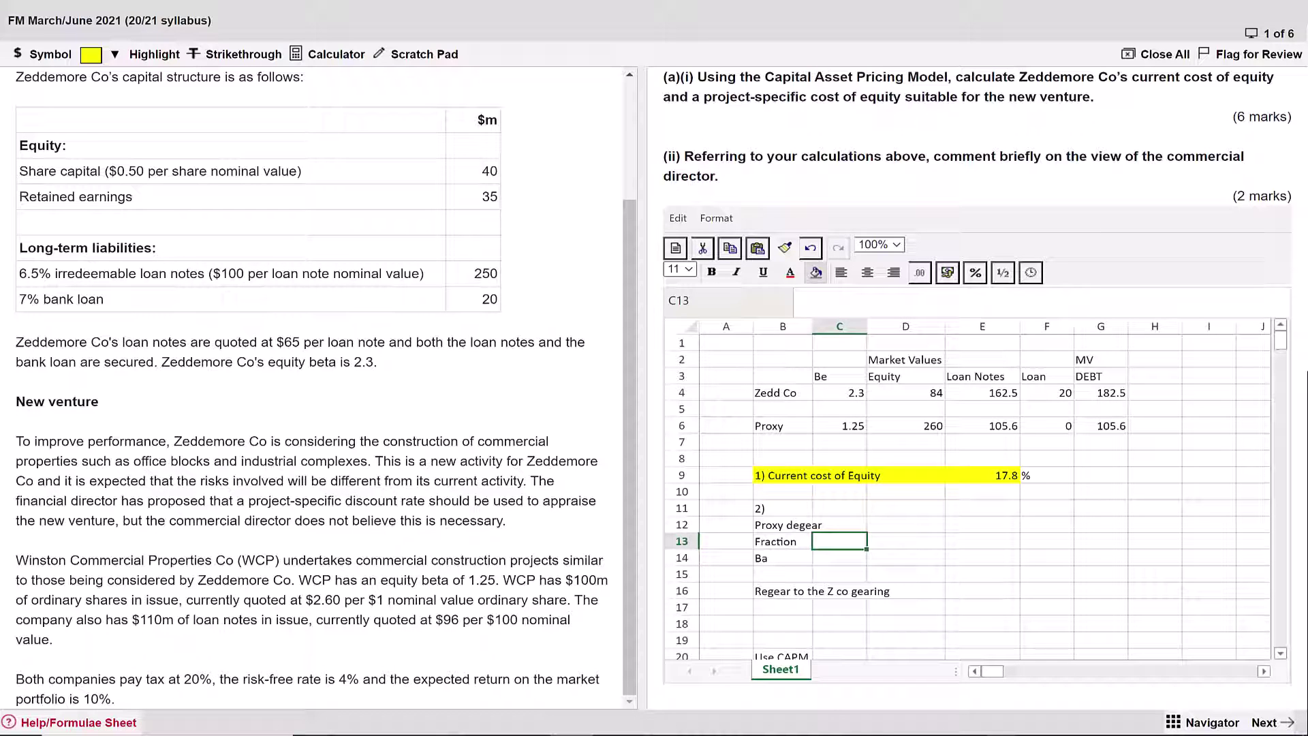
left_click(78, 722)
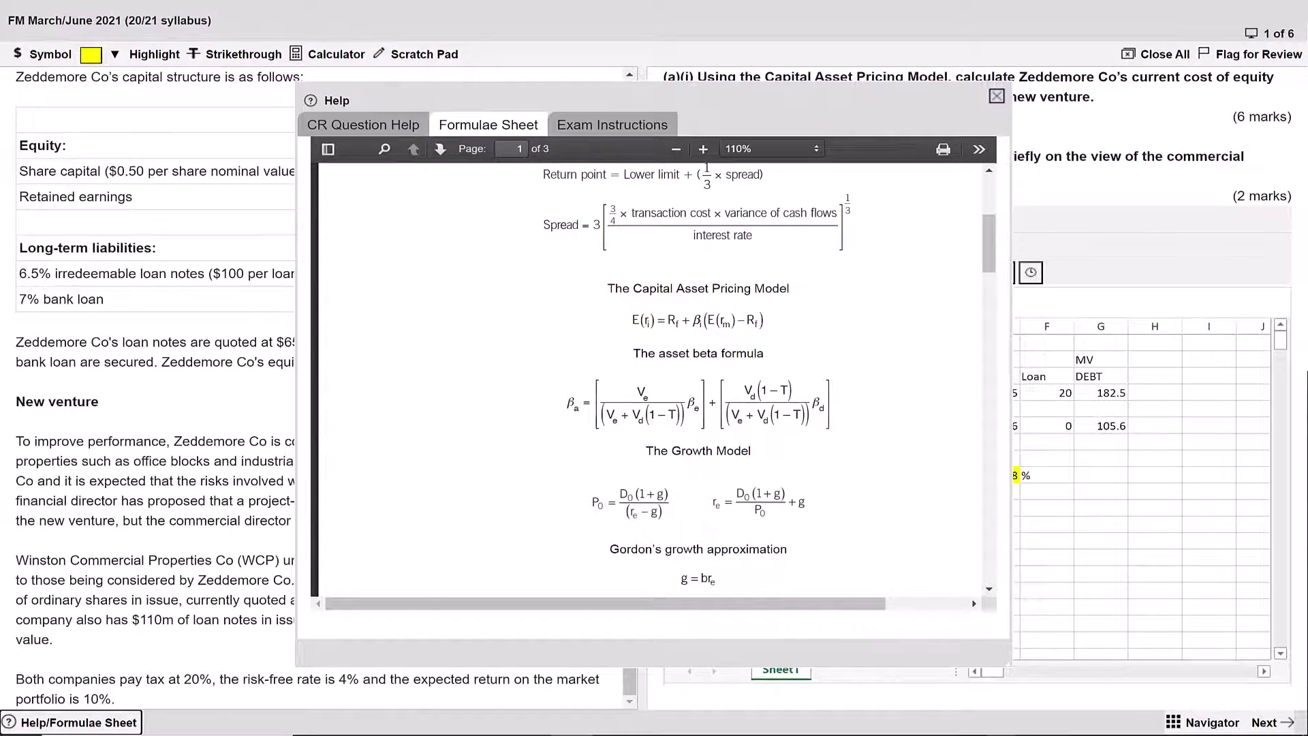
left_click(997, 97)
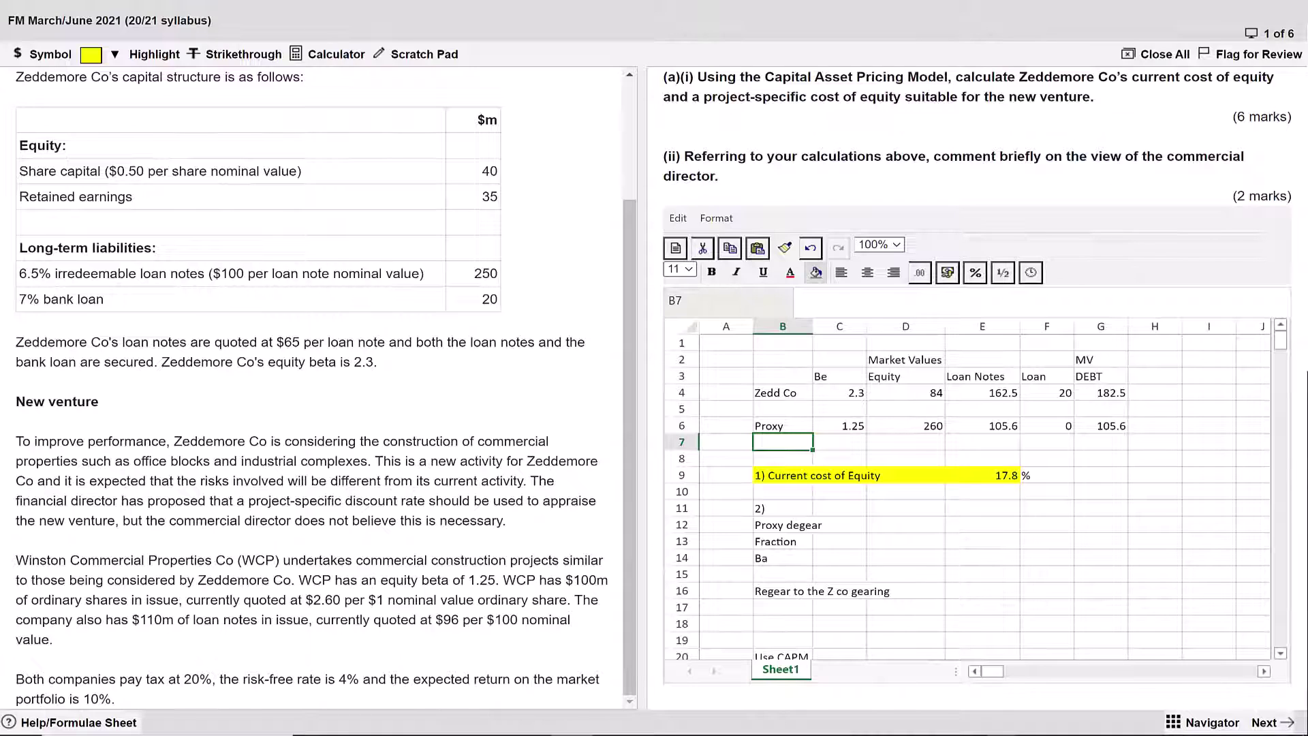
Add a "Tax" label in B7 with a rate of 20% in C7.
type("Ta")
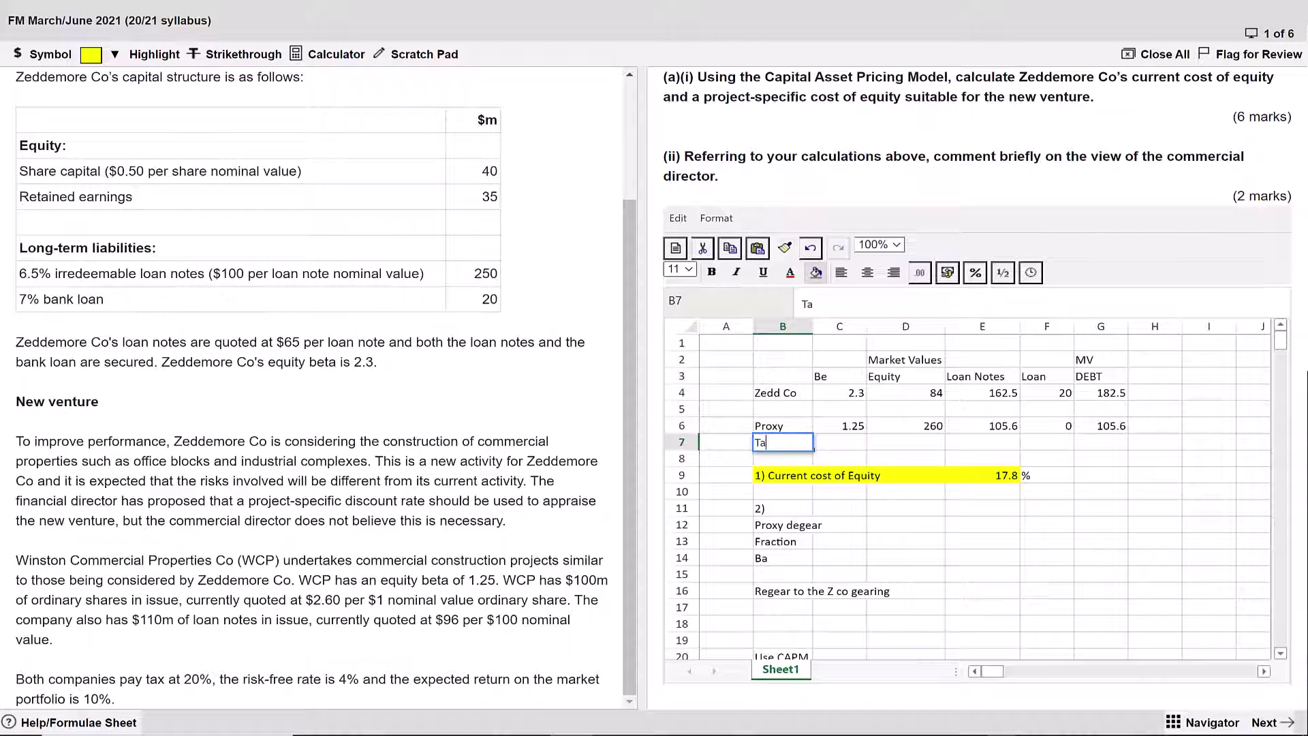
type("x")
key("Tab")
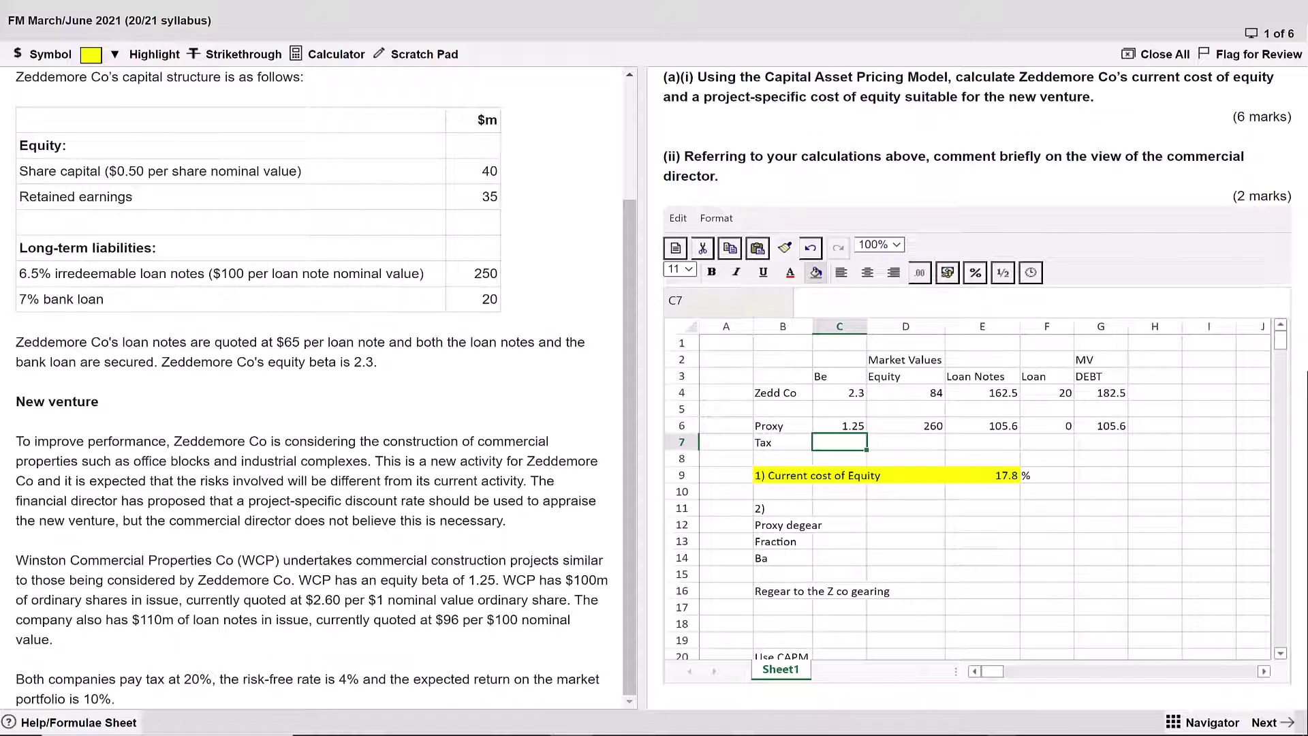
type("20%")
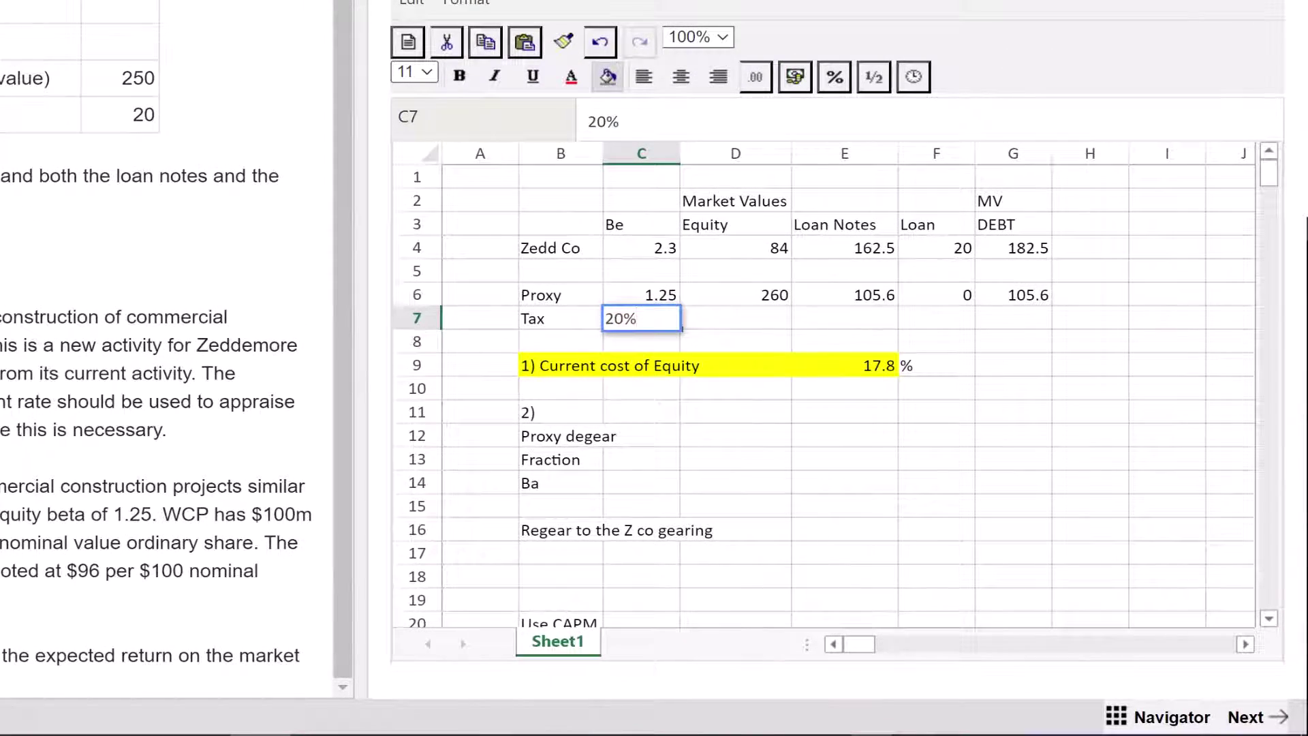
key("Return")
Add a "1-T" label in B8 and calculate it in C8 with the formula =1-C7.
key("Left")
type("1-T")
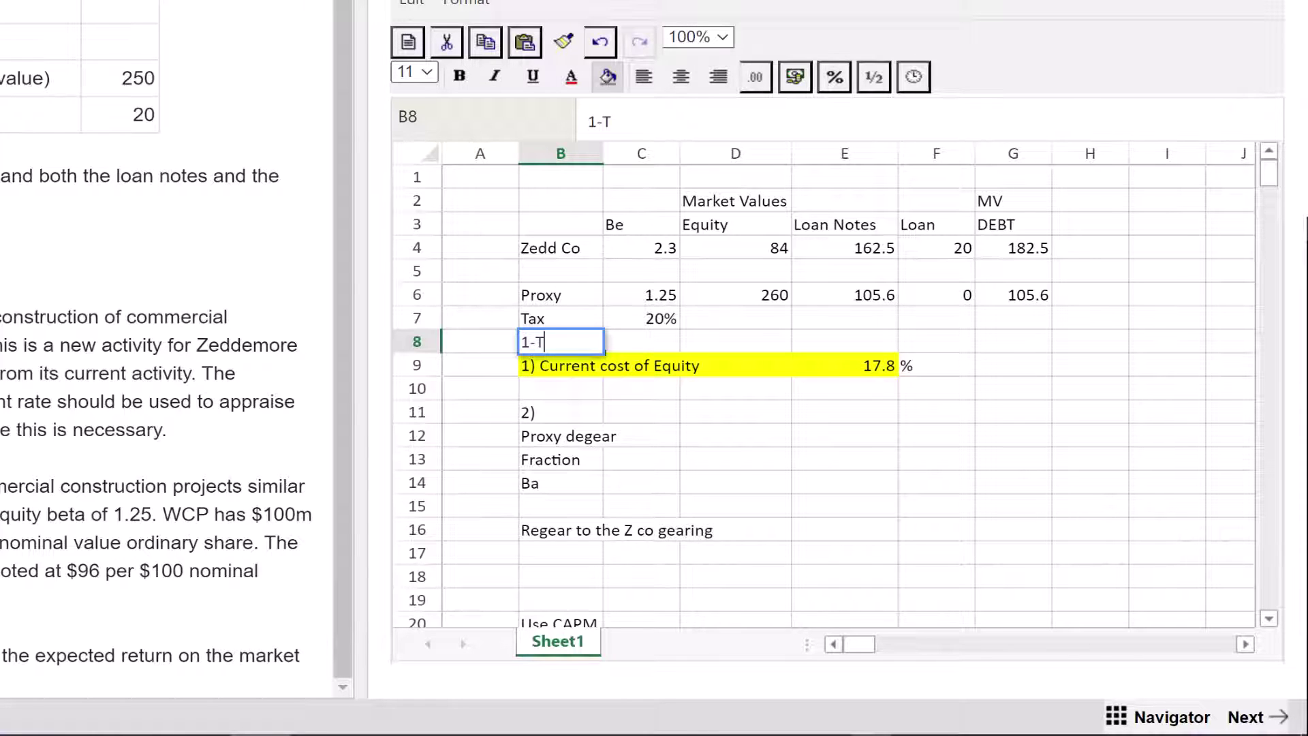
key("Right")
type("=")
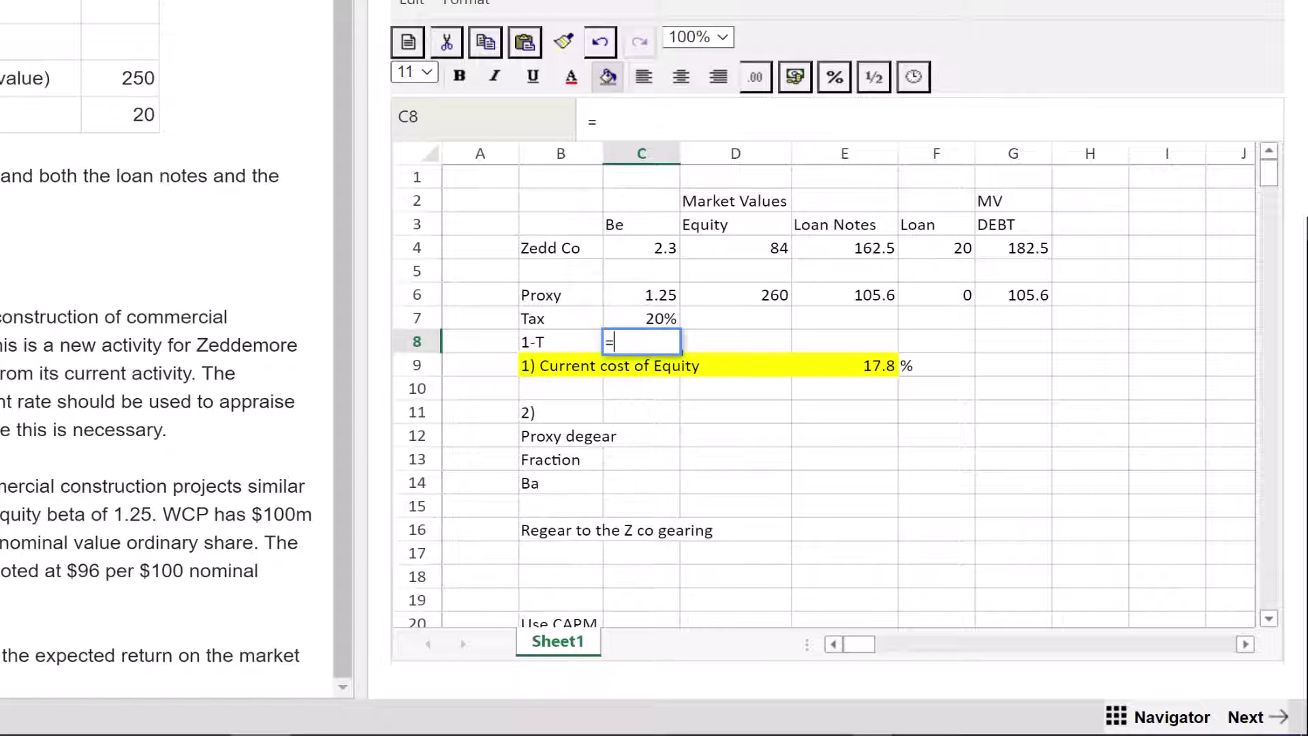
type("1-")
left_click(641, 318)
key("Return")
left_click(641, 342)
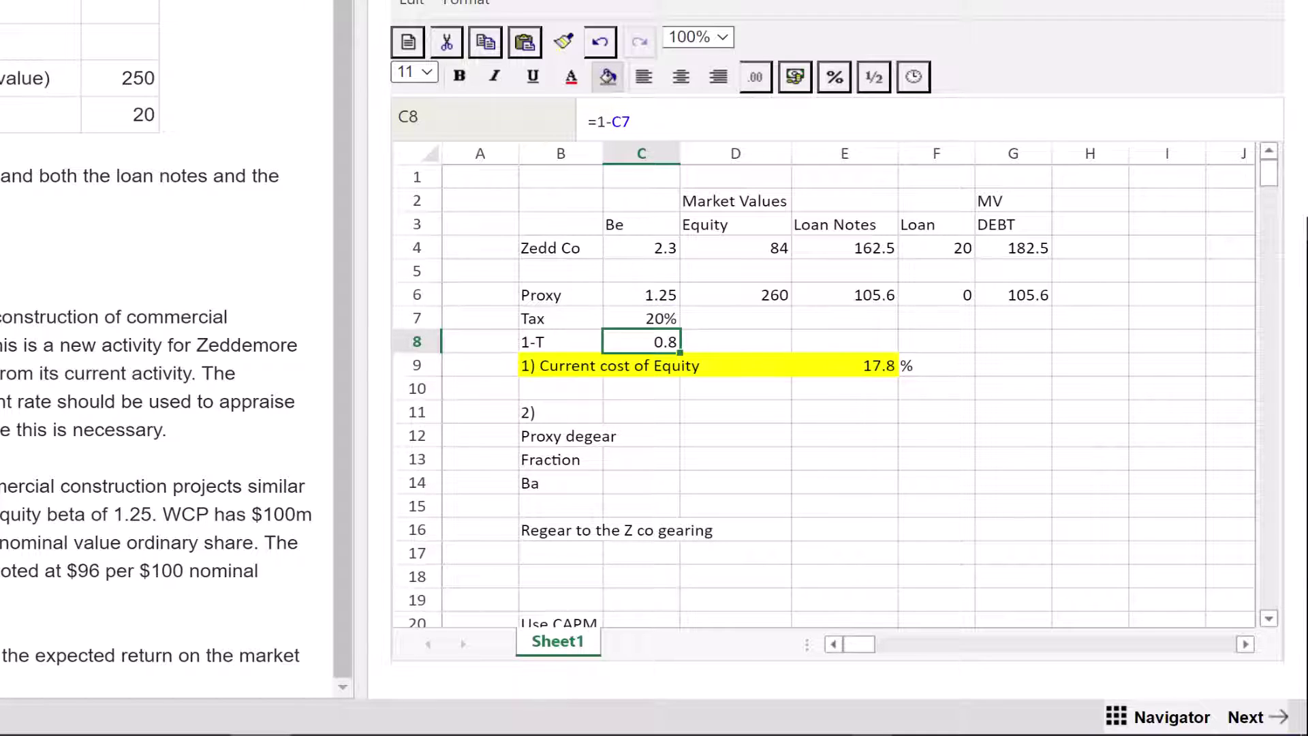
Calculate the proxy's degearing fraction in C13 with the formula =D6/(D6+G6*C8).
left_click(641, 460)
type("=")
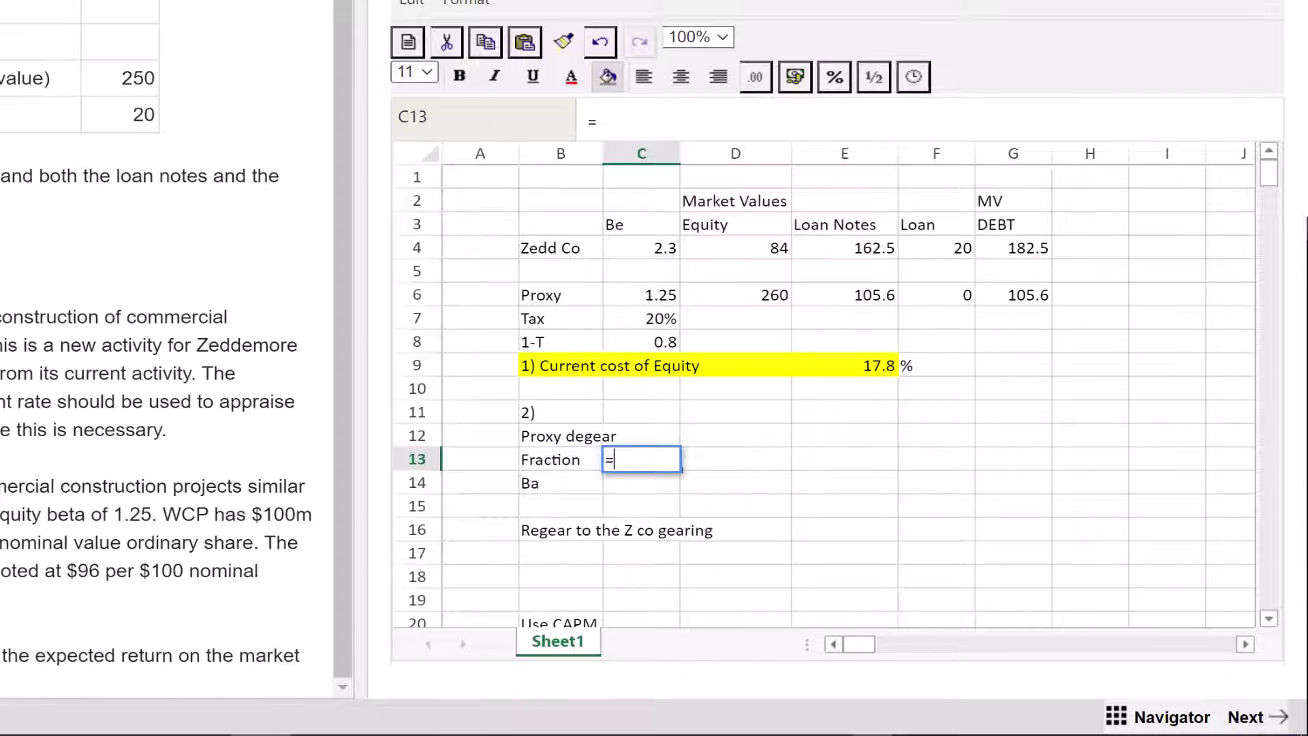
left_click(736, 295)
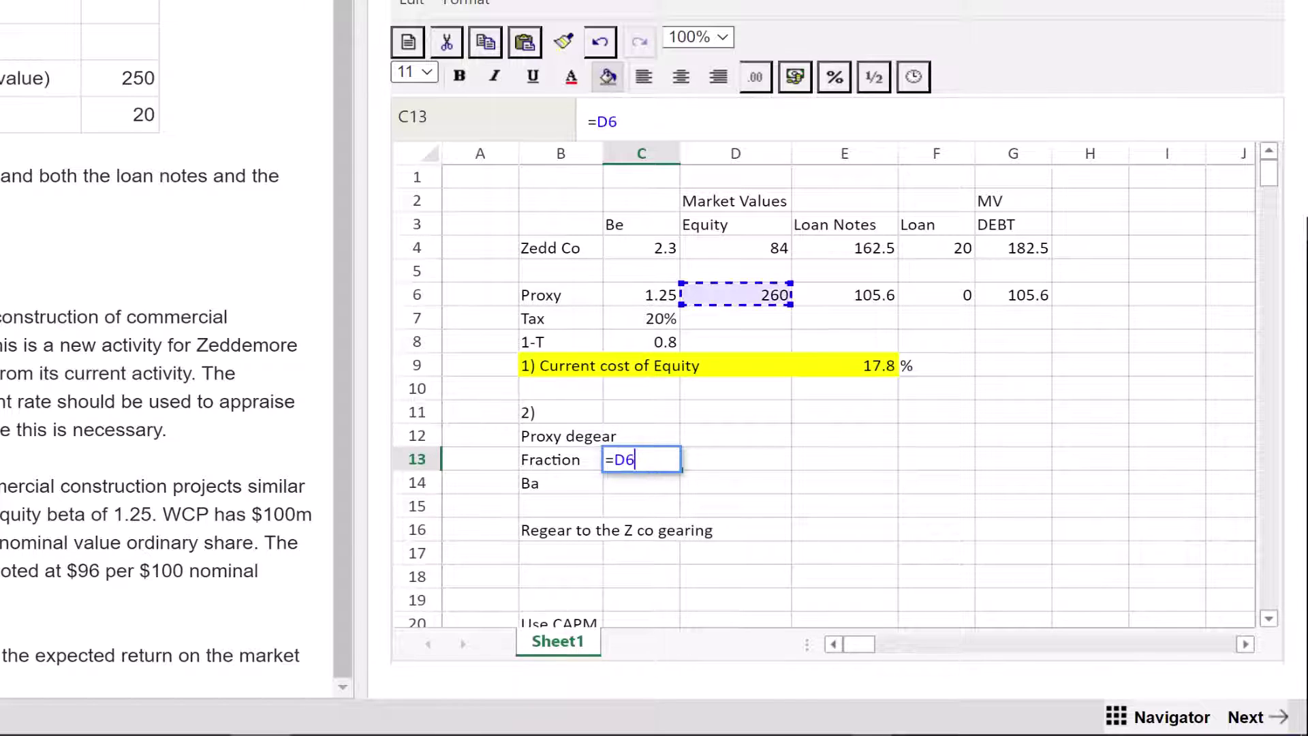
type("/(")
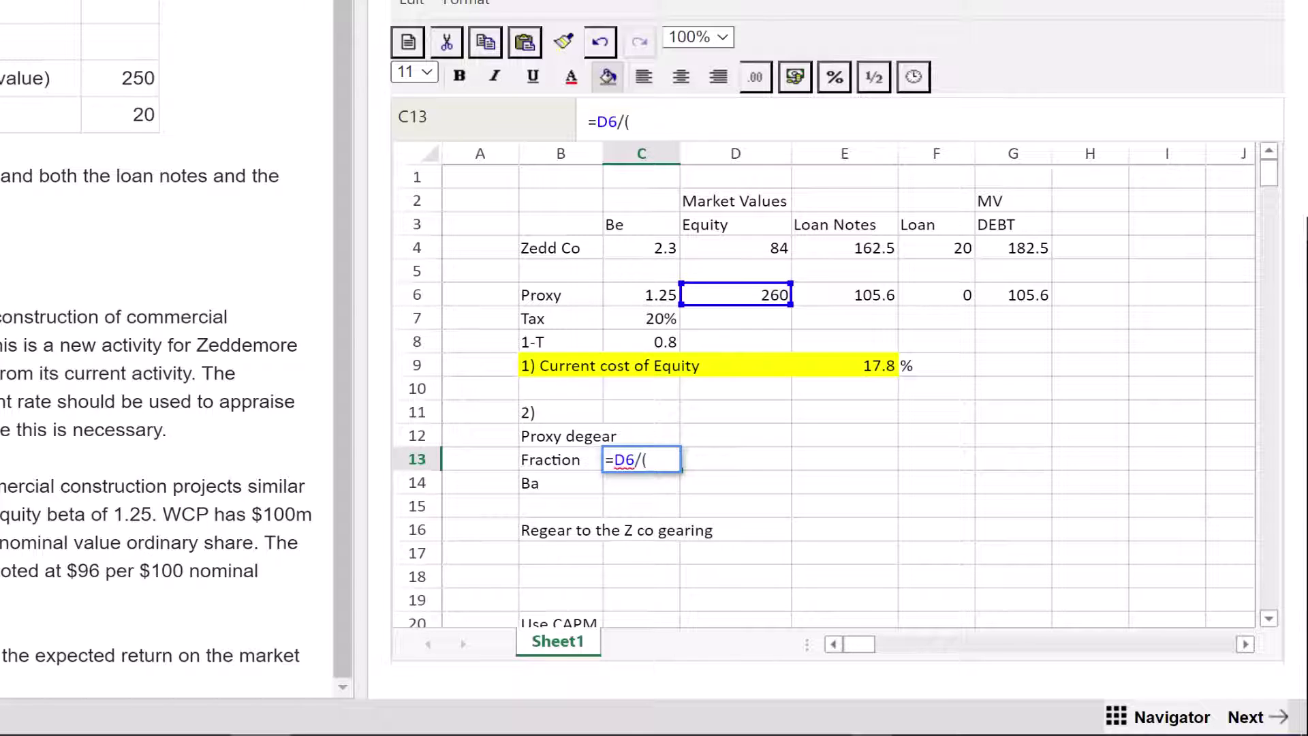
left_click(736, 294)
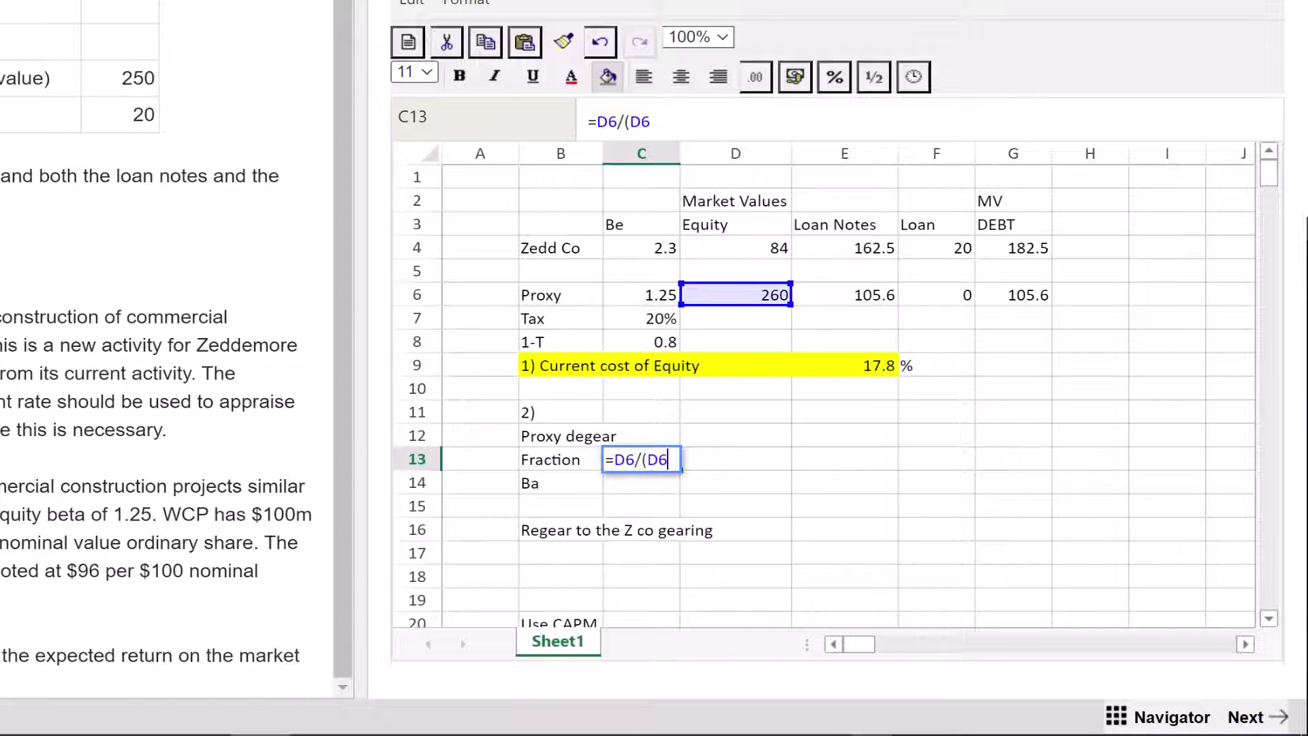
type("+")
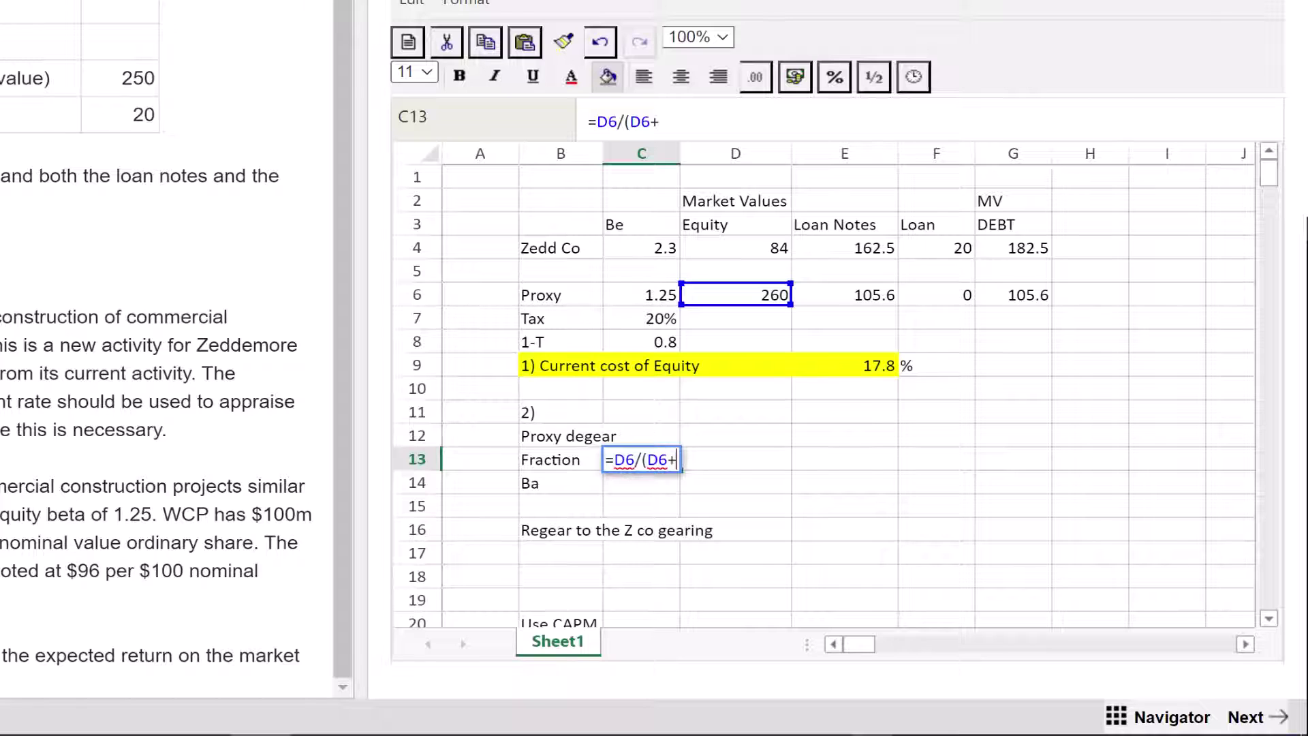
left_click(1013, 295)
type("*")
left_click(642, 342)
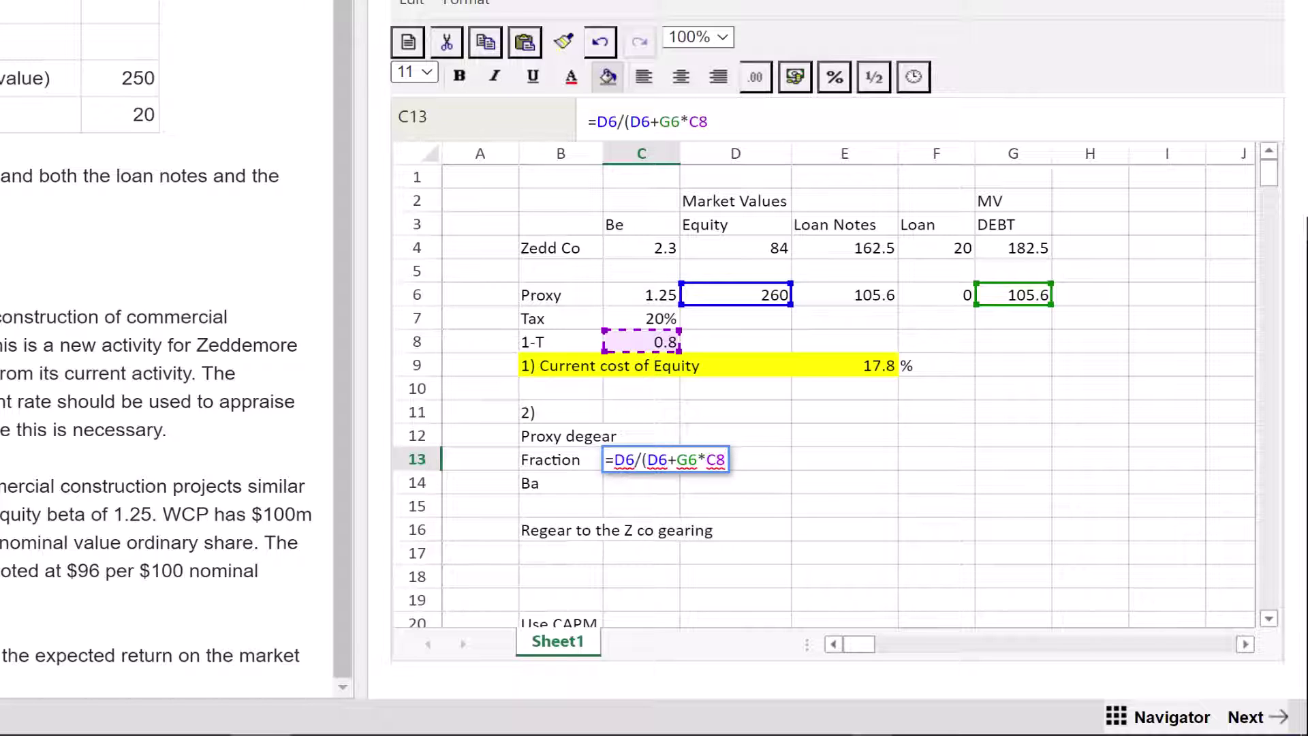
type(")")
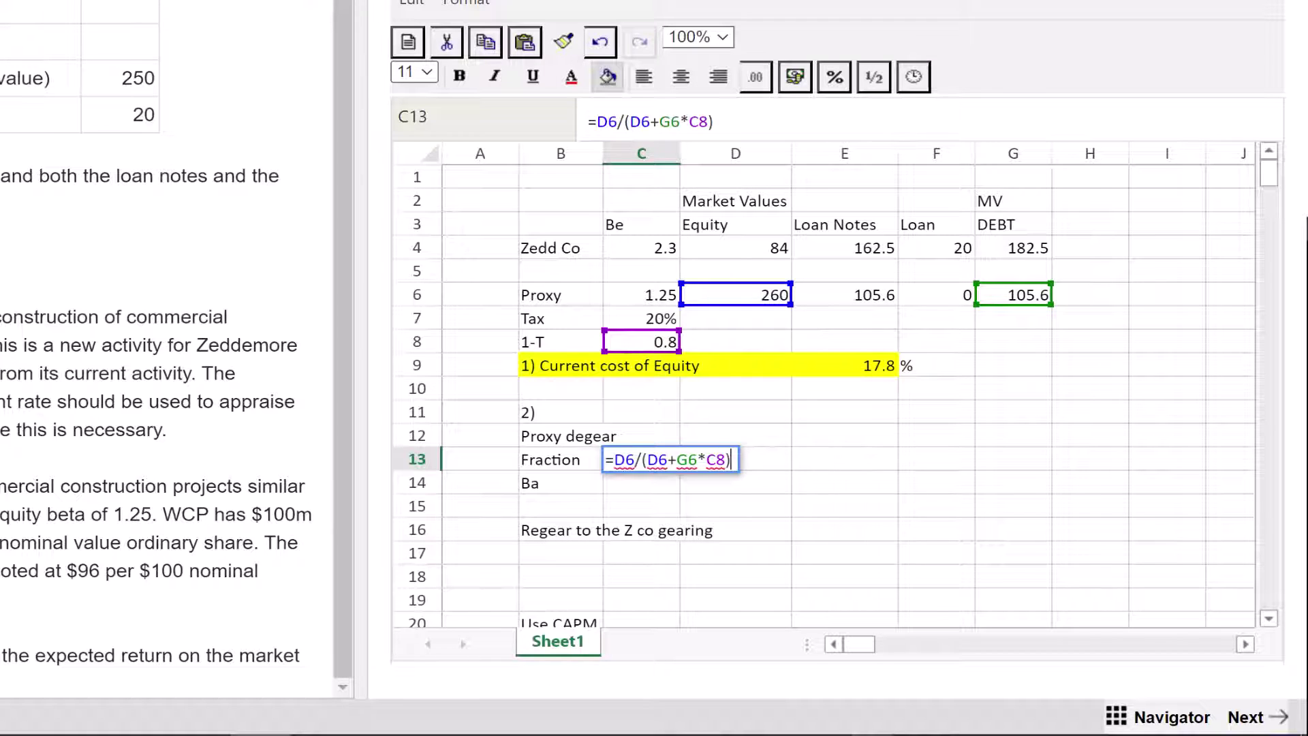
key("Return")
key("Up")
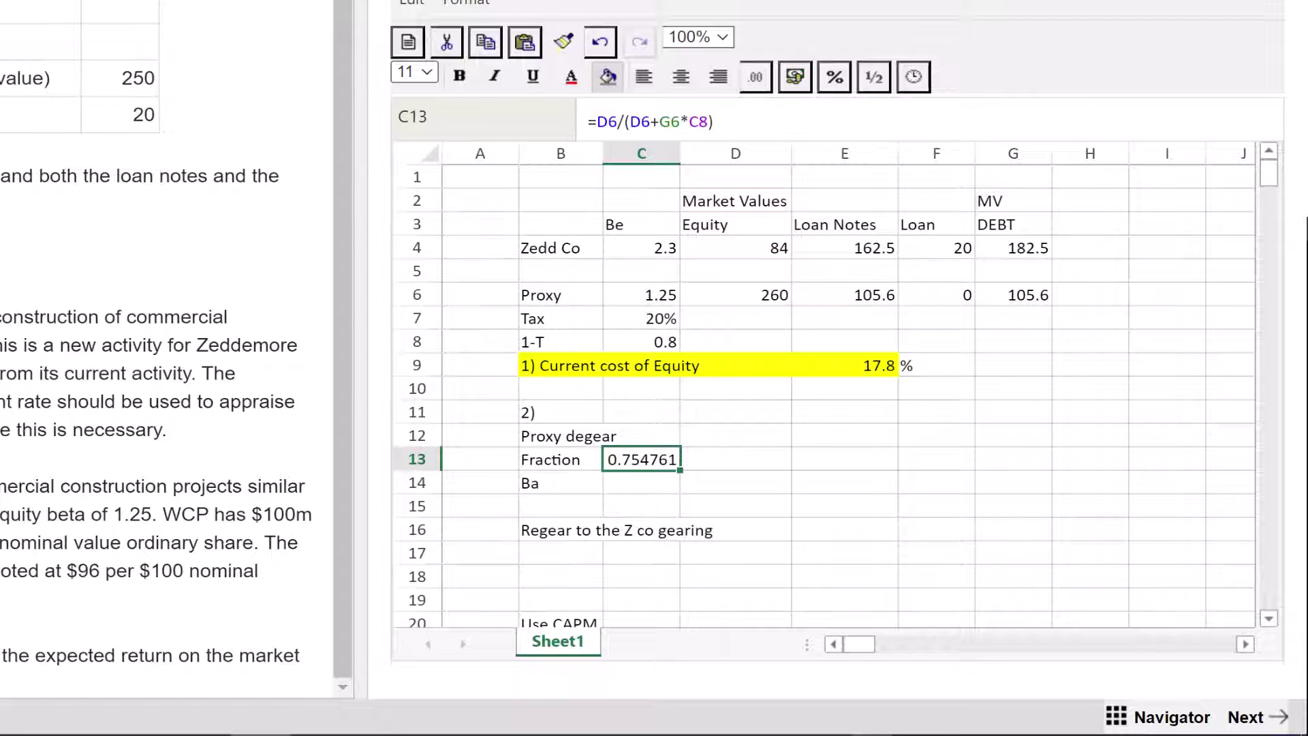
Calculate the asset beta in C14 by multiplying the fraction by the proxy's equity beta, using =C13*C6.
key("Down")
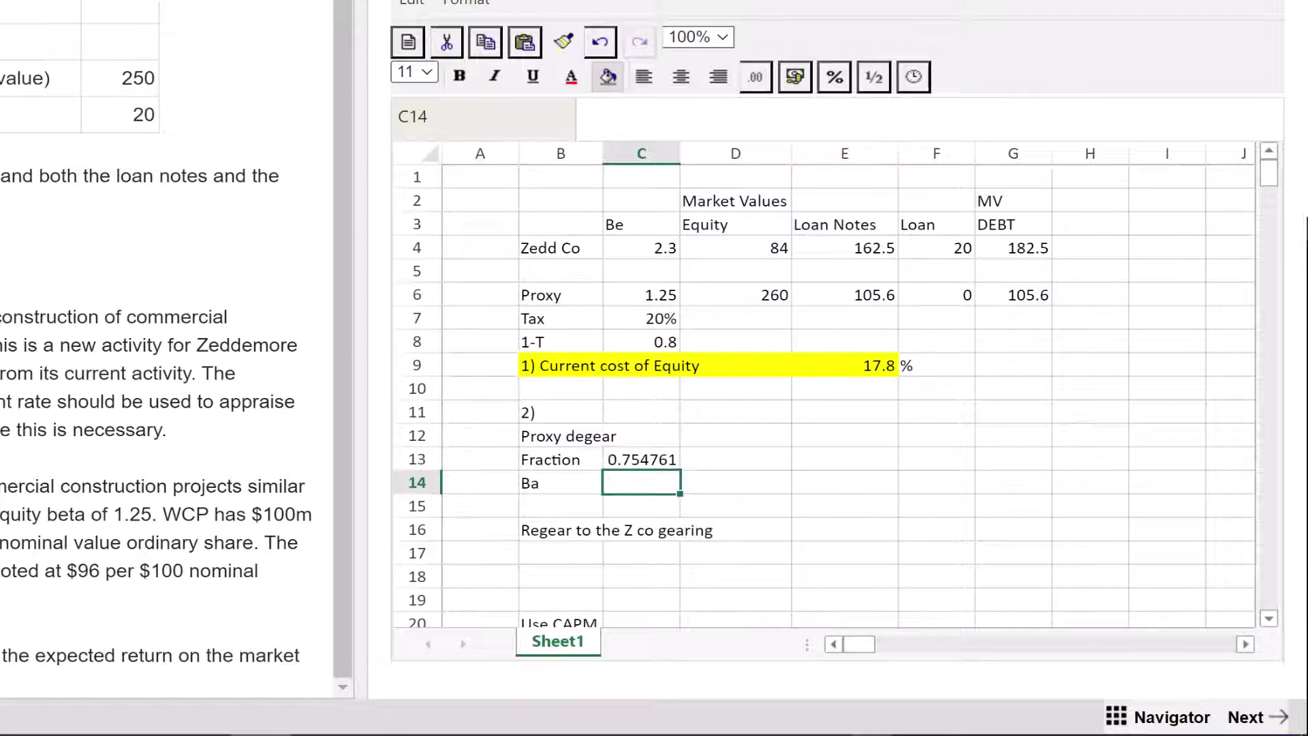
type("=C13")
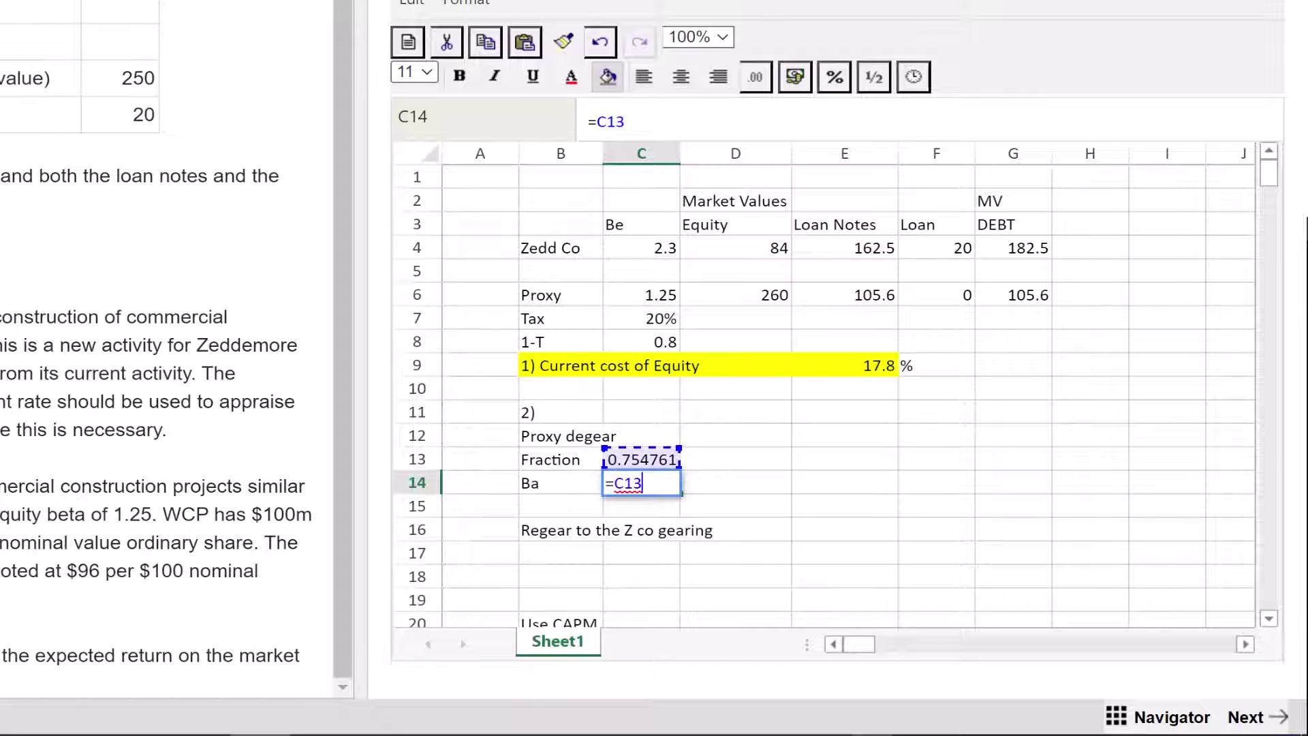
type("*C13")
key("Up")
key("Up")
key("Up")
key("Up")
key("Up")
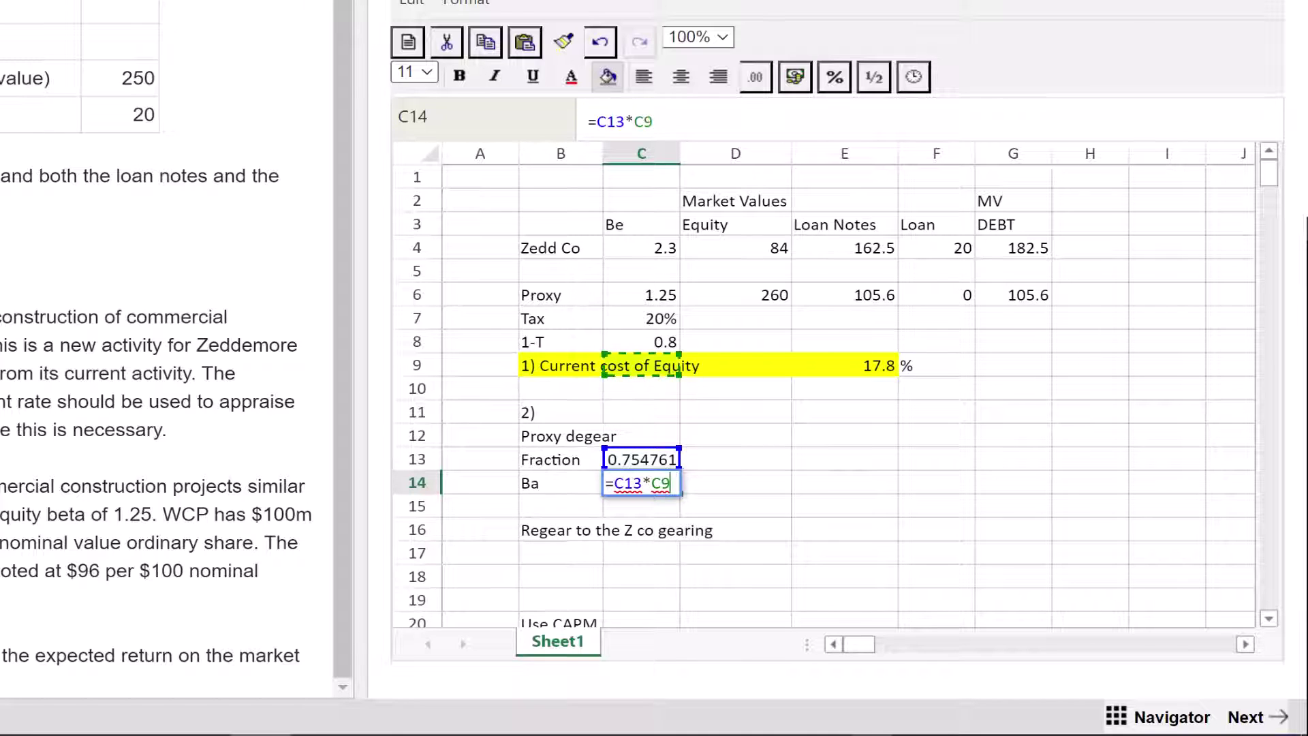
key("Down")
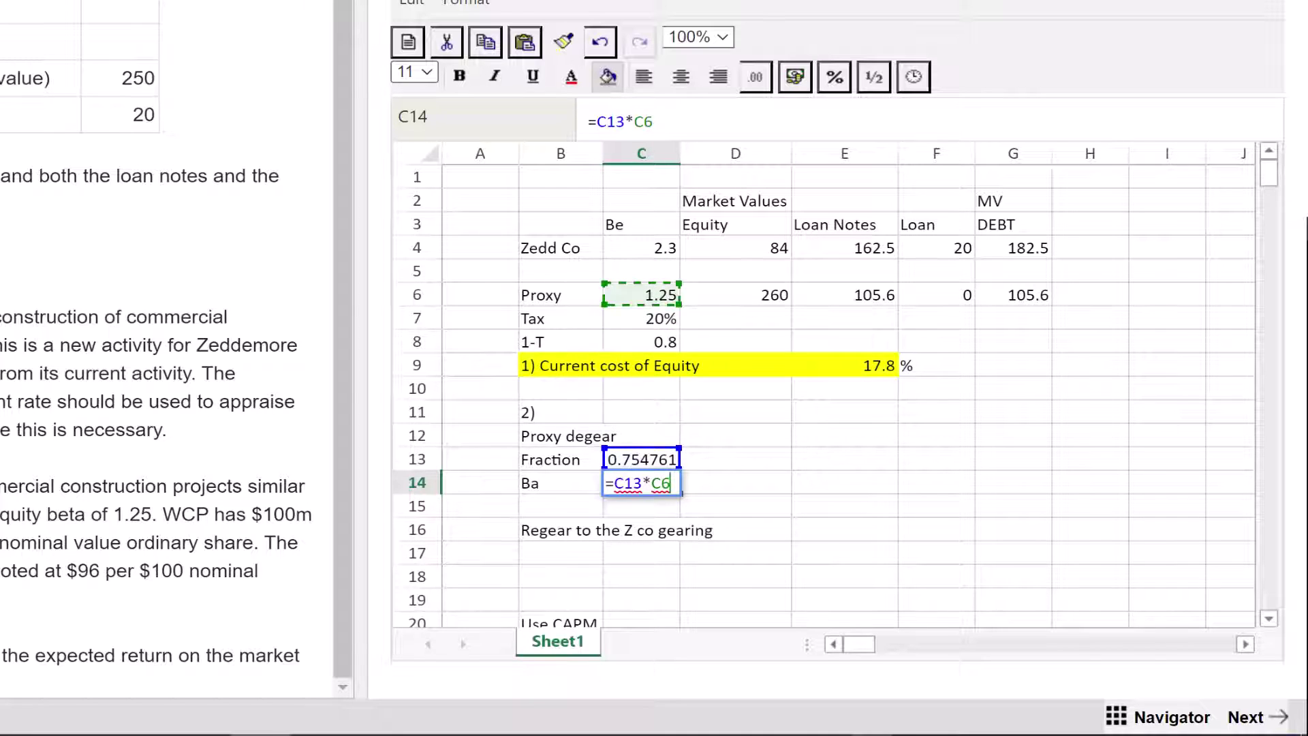
key("Return")
key("Up")
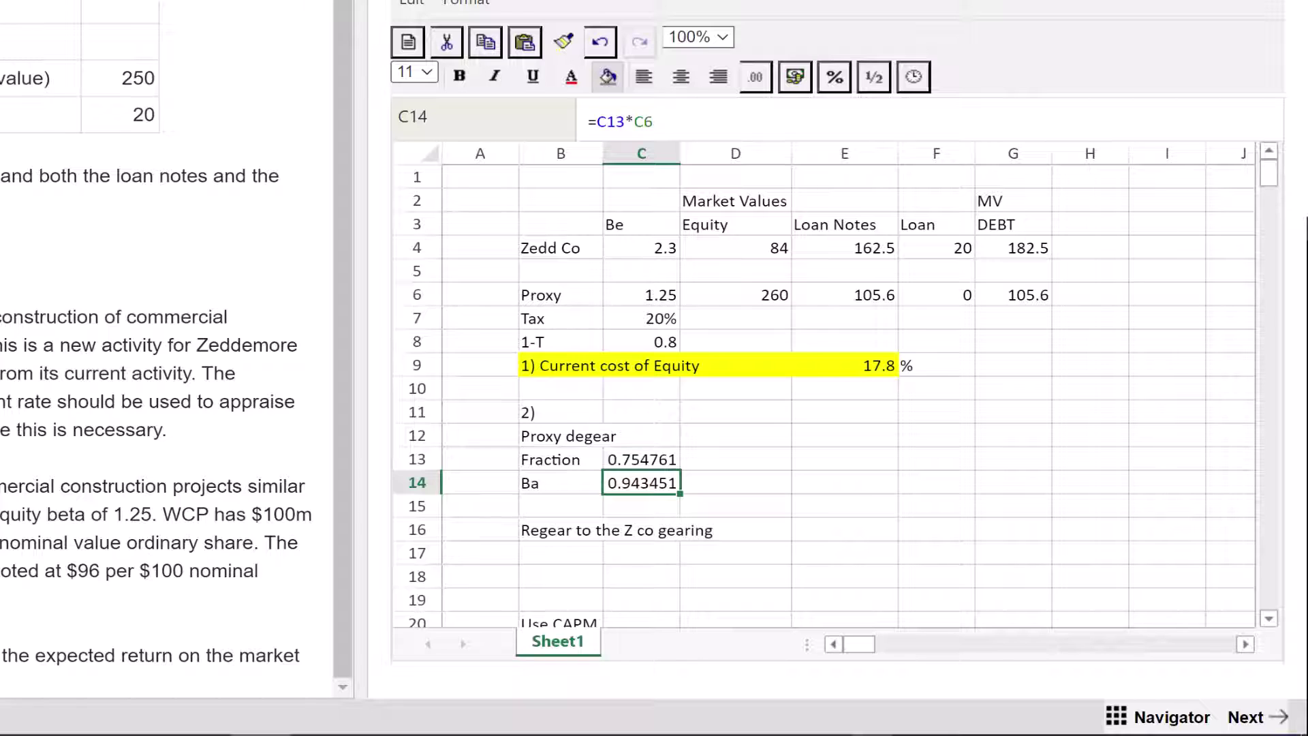
Enter the label "Fraction" in B17 under the "Regear to the Z co gearing" heading.
key("Down")
key("Down")
key("Down")
key("Left")
type("Fraction")
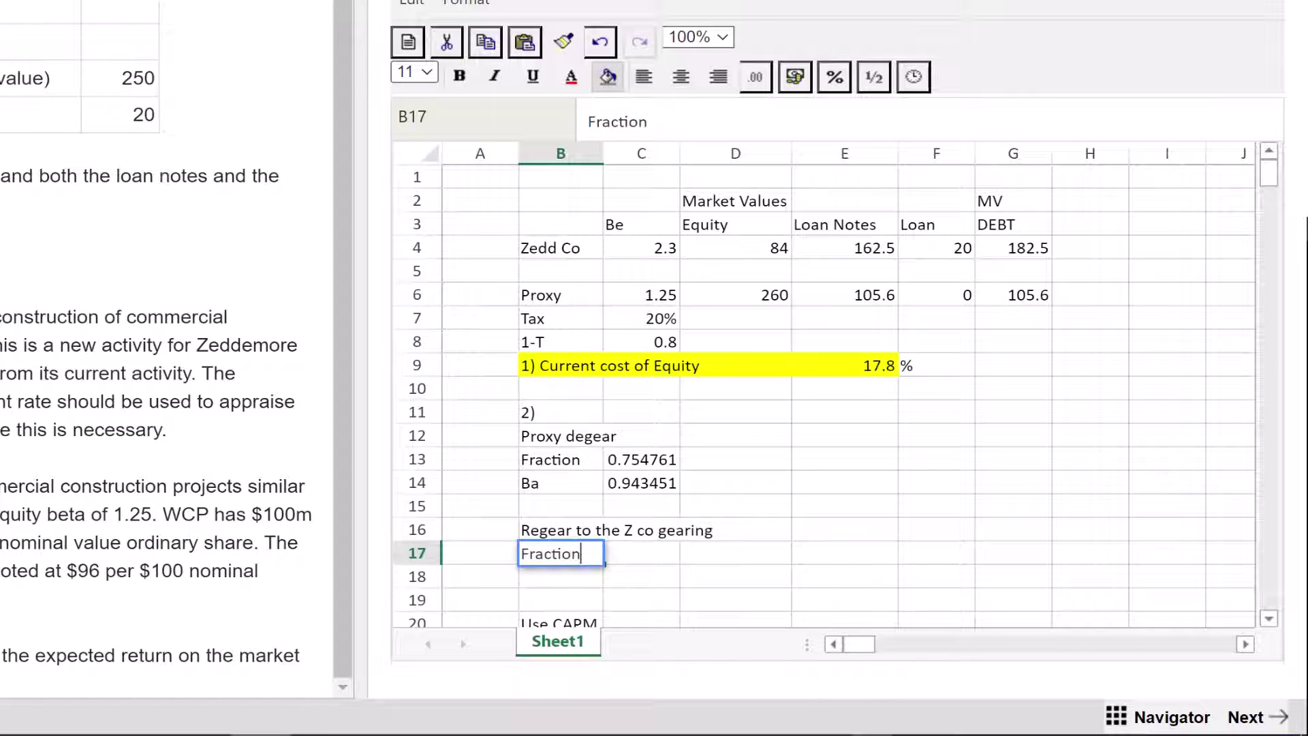
key("Return")
key("Right")
key("Up")
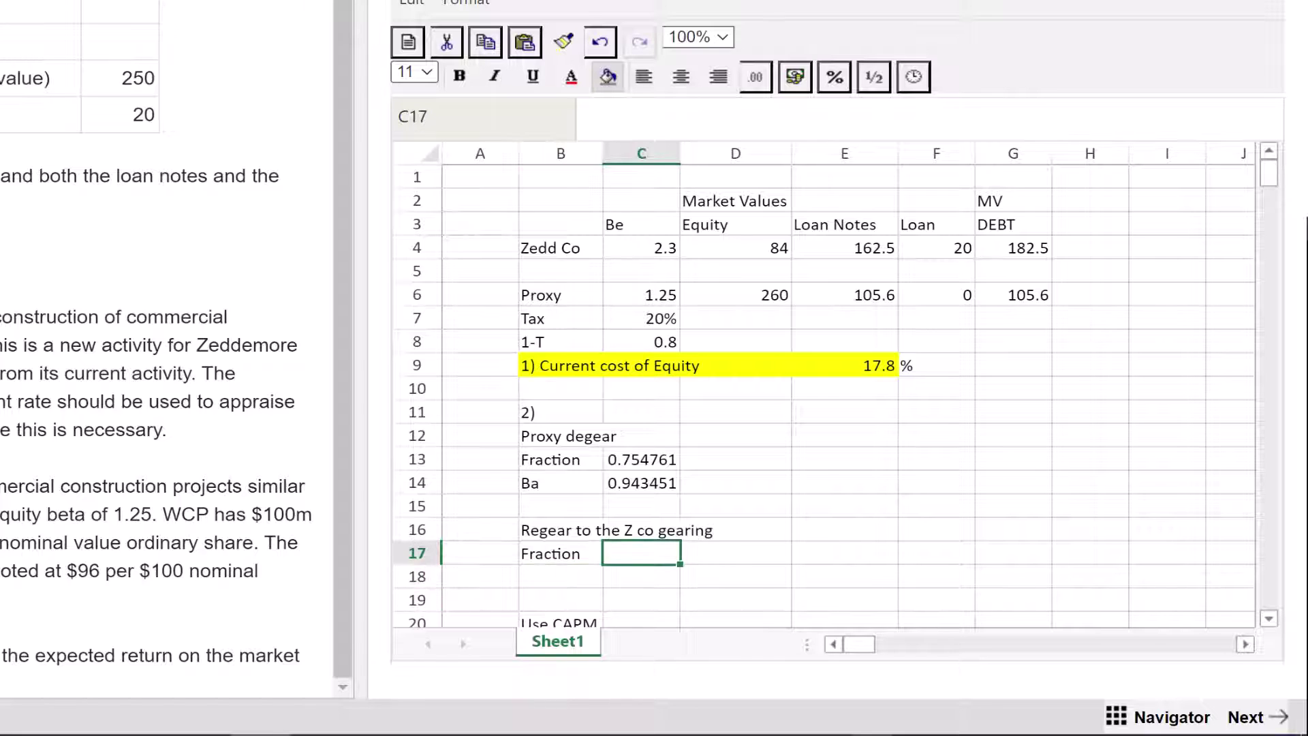
Calculate the regearing fraction for Zedd Co in C17 with the formula =(D4+G4*C8)/D4.
key("Right")
type("=")
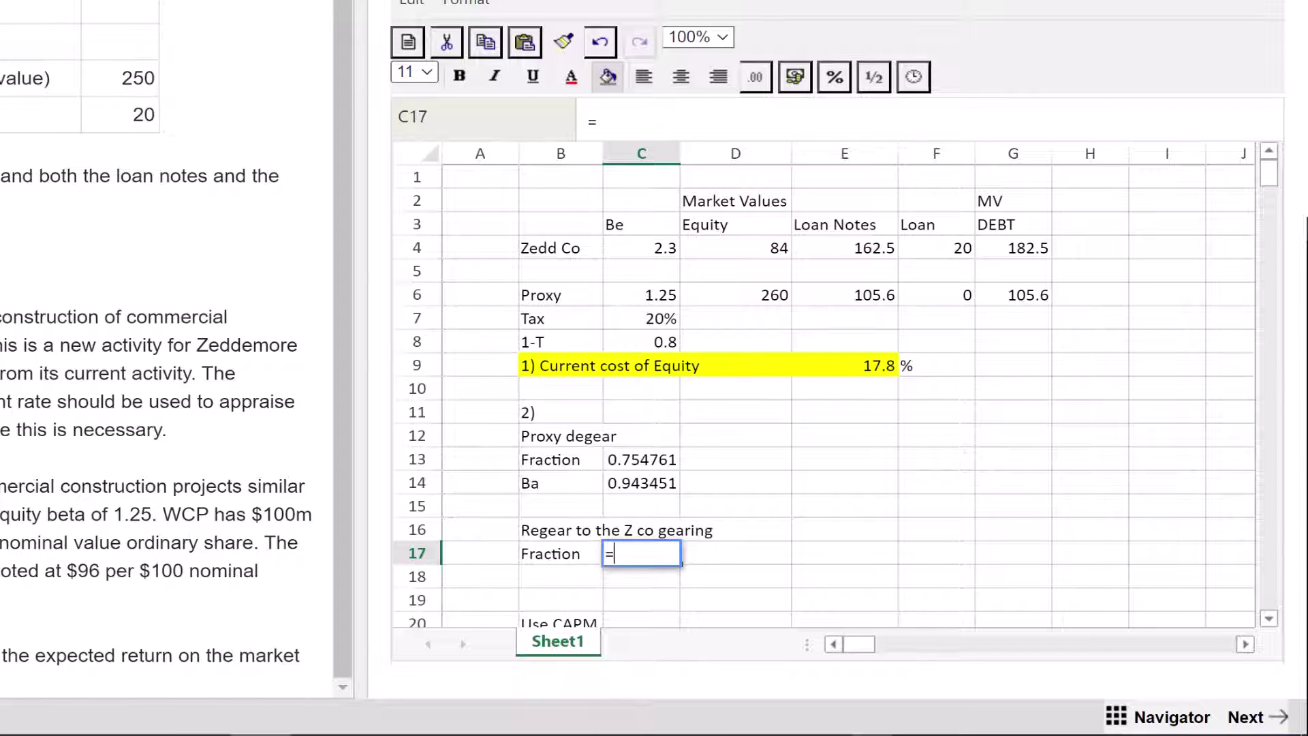
type("(")
left_click(736, 248)
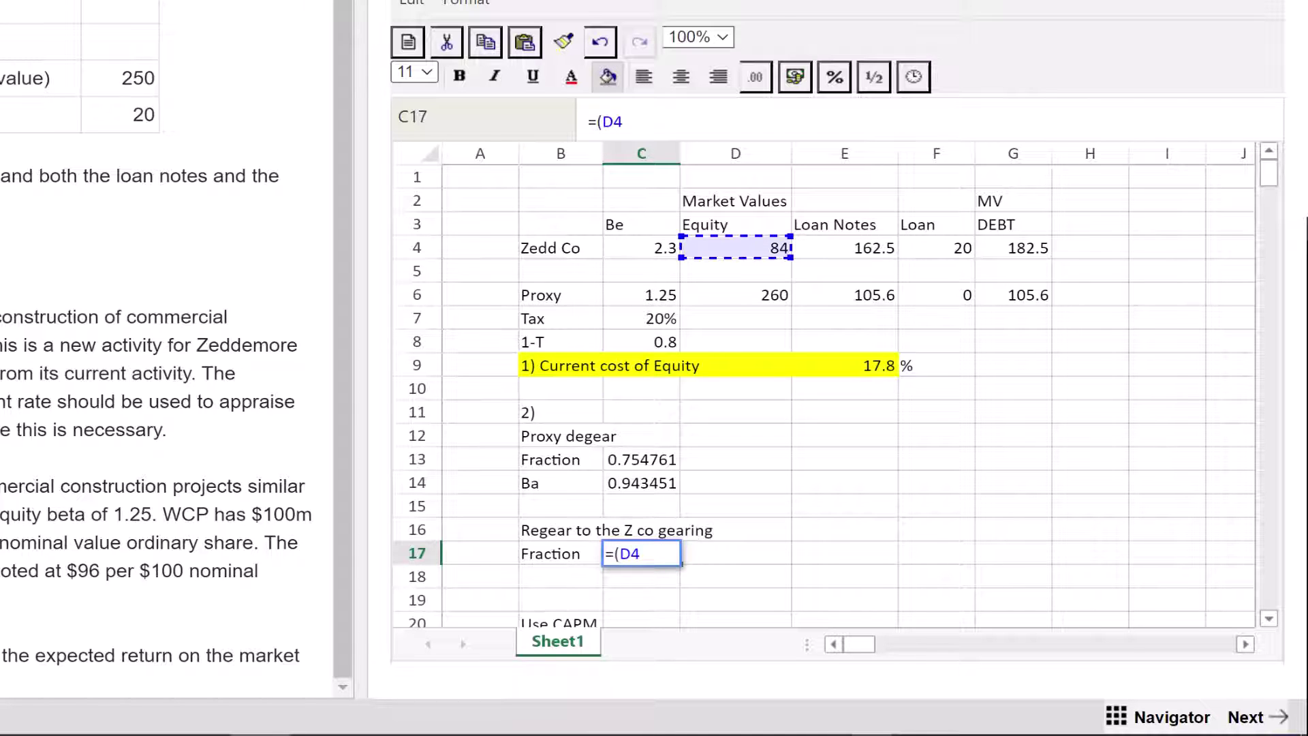
type("+")
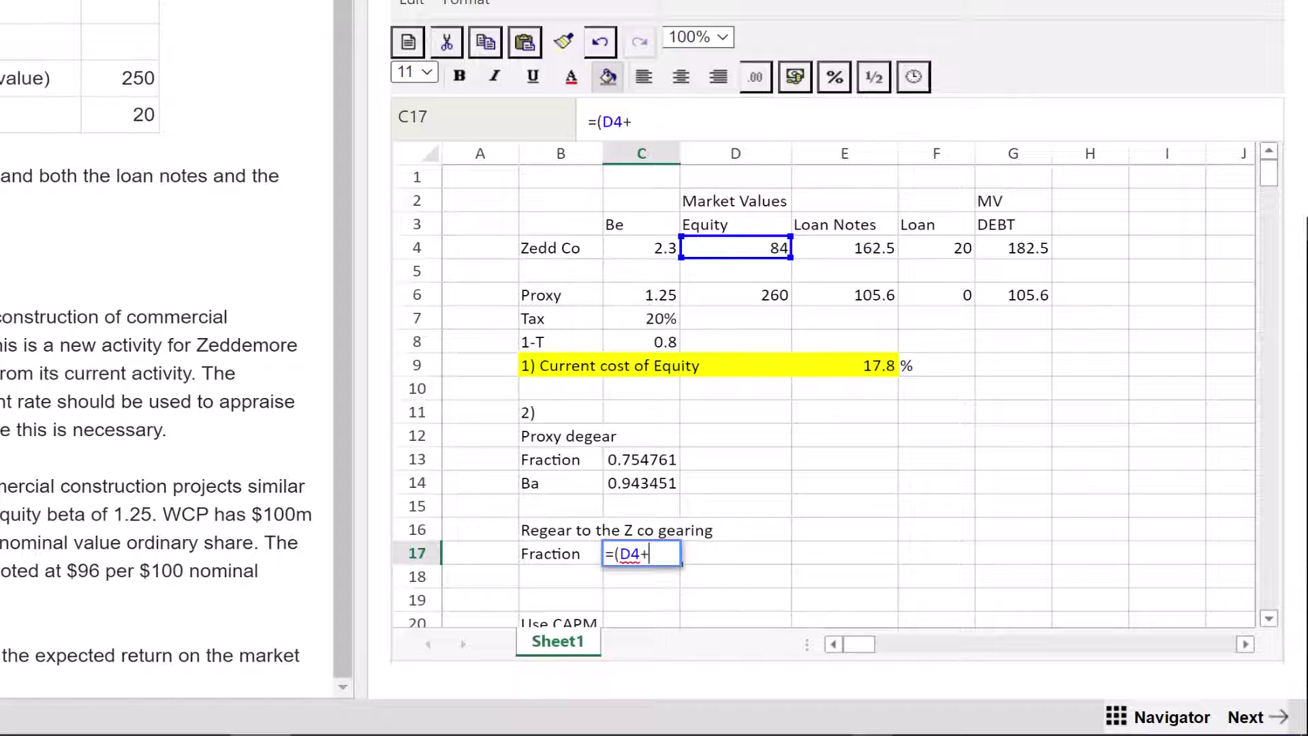
left_click(1014, 248)
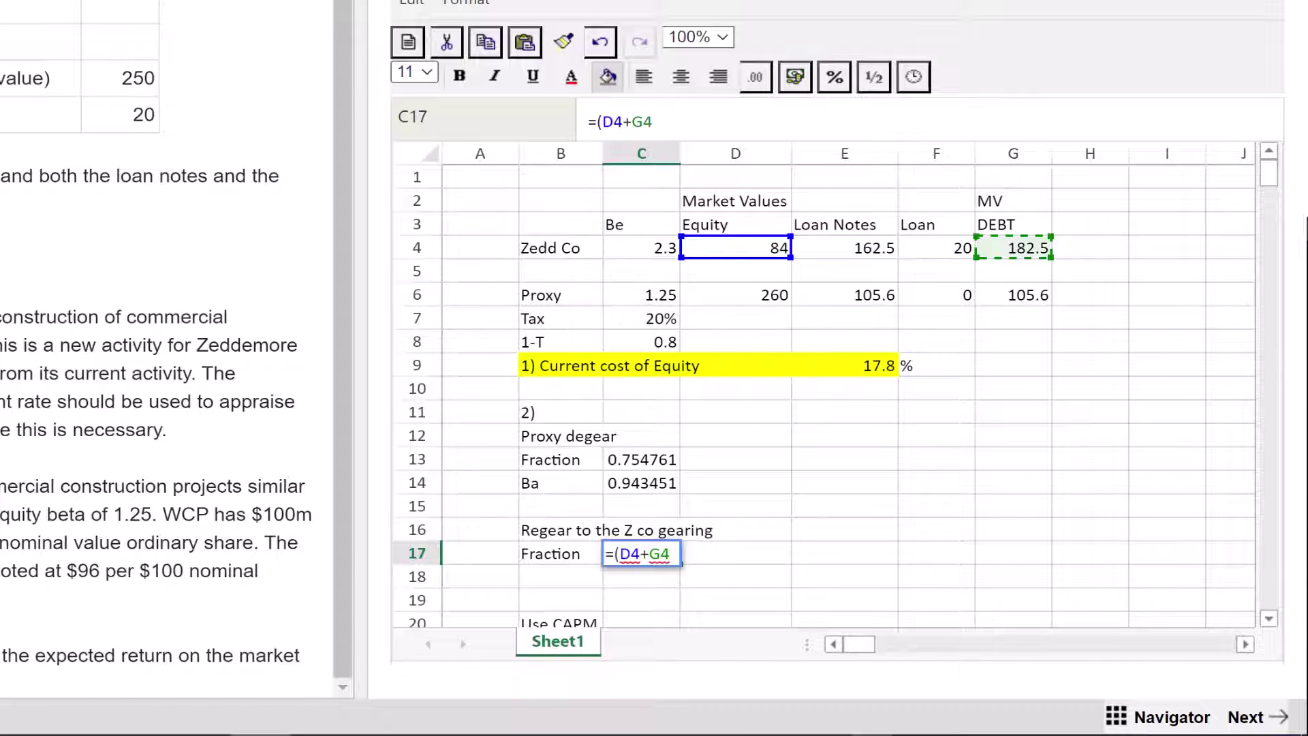
type("*")
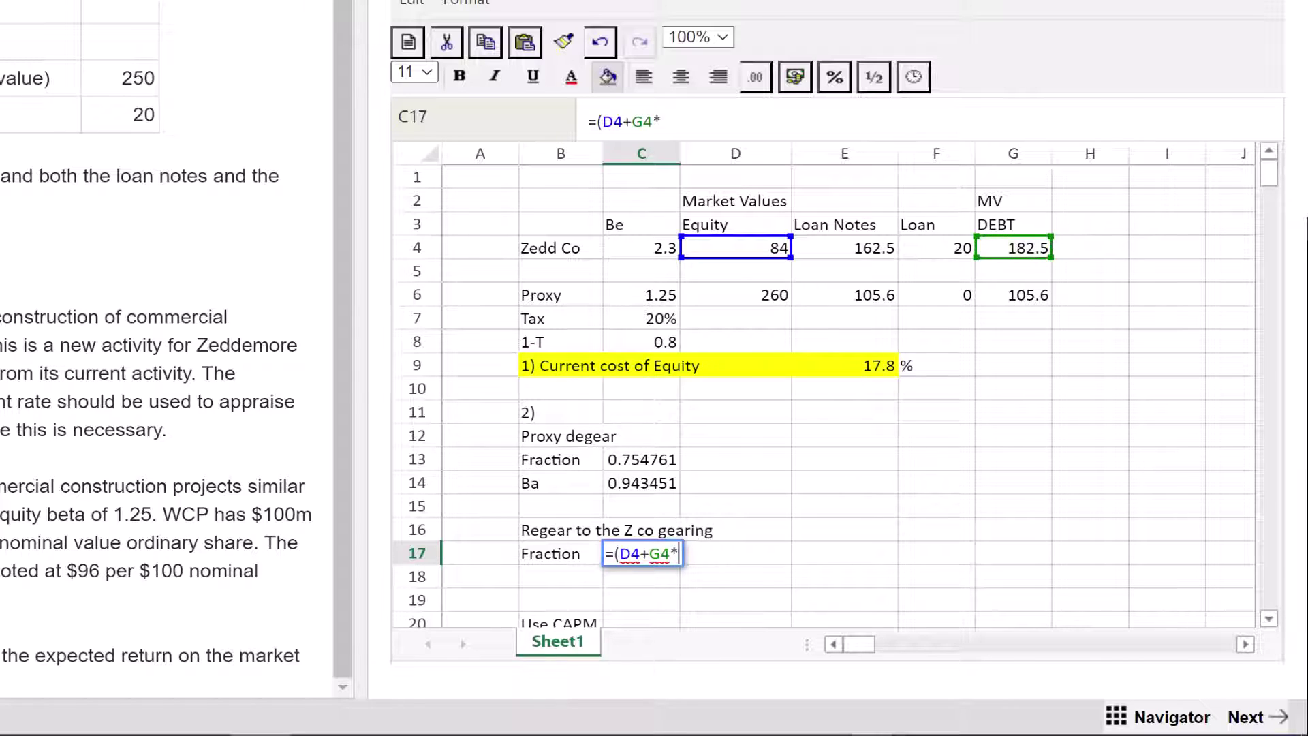
left_click(642, 342)
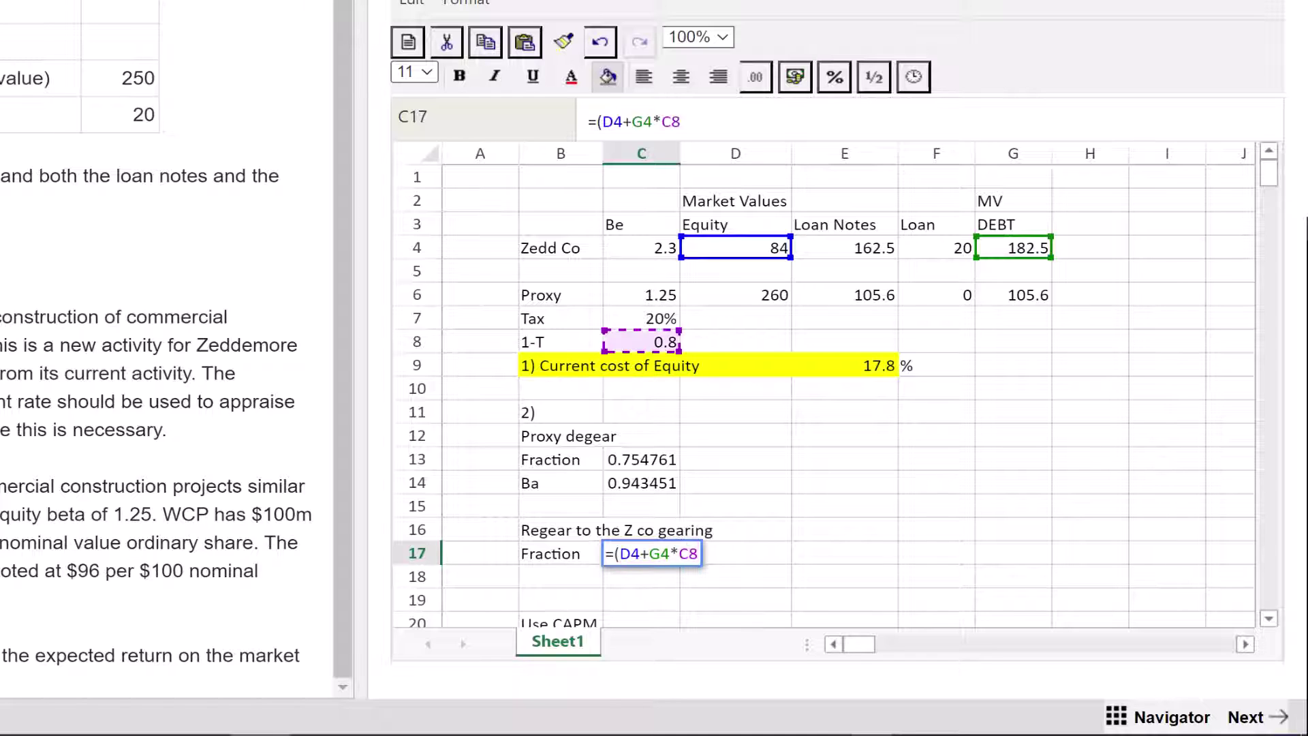
type(")/")
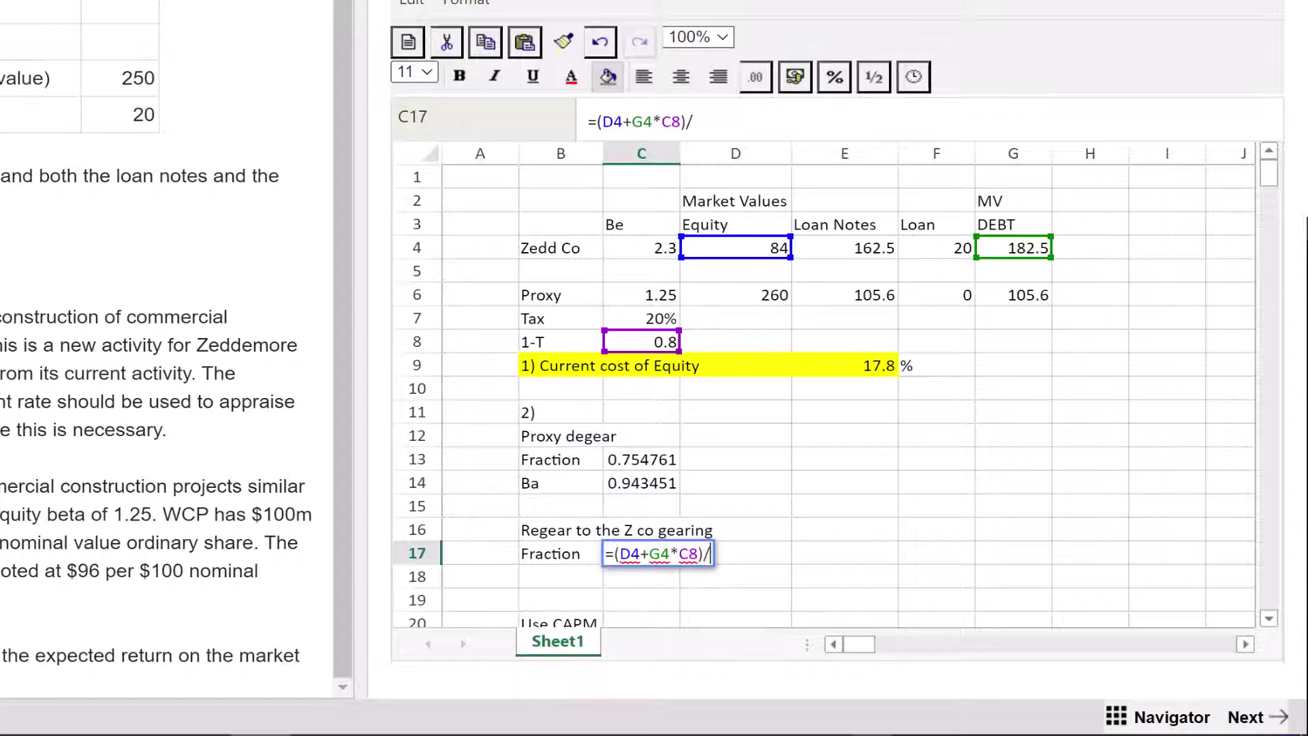
left_click(736, 247)
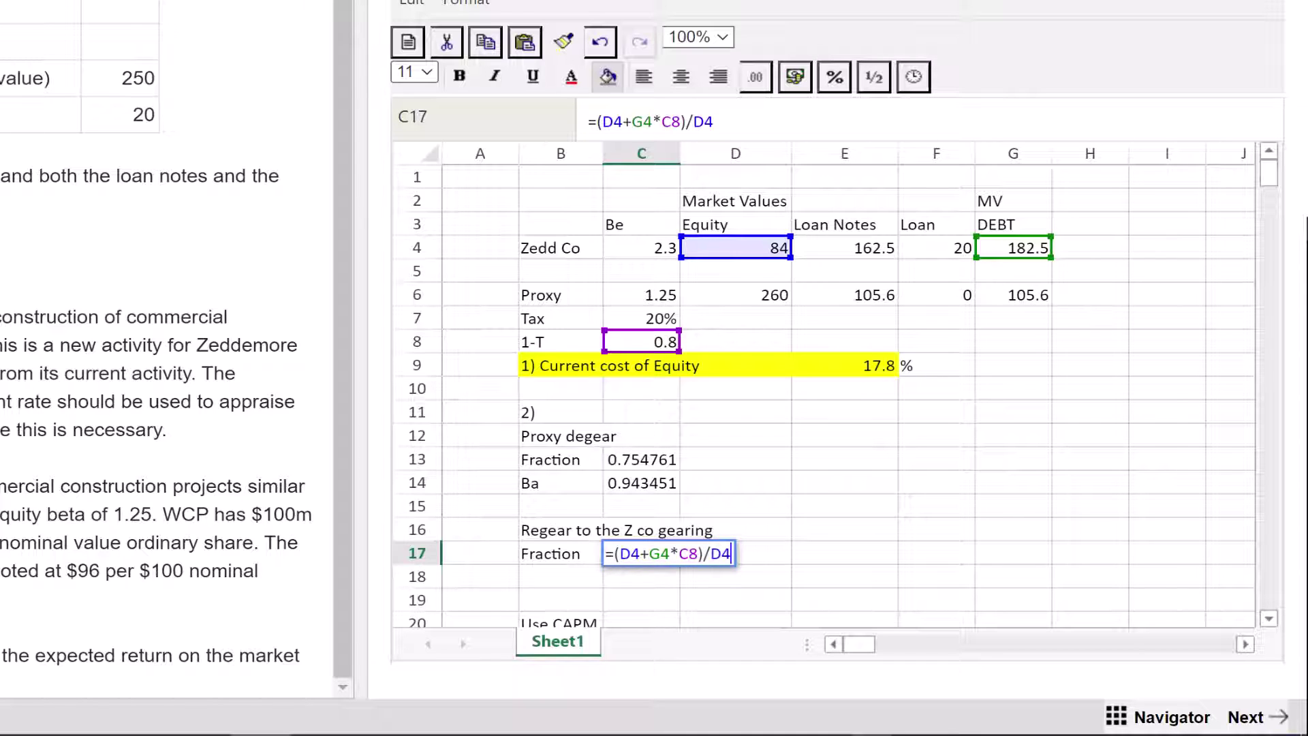
key("Return")
key("Up")
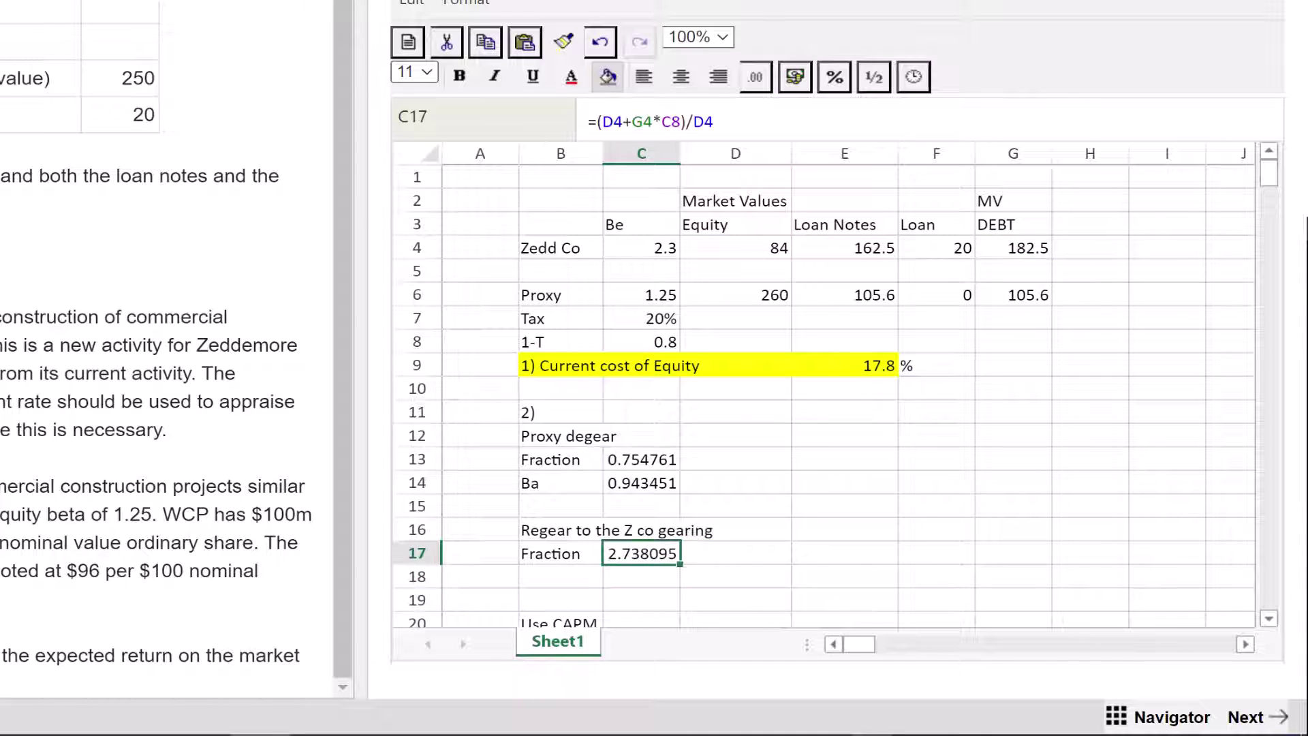
Add a "Be" label in B18 and calculate the regeared equity beta in C18 by multiplying the asset beta in C14 by the fraction in C17.
key("Down")
key("Left")
type("Be")
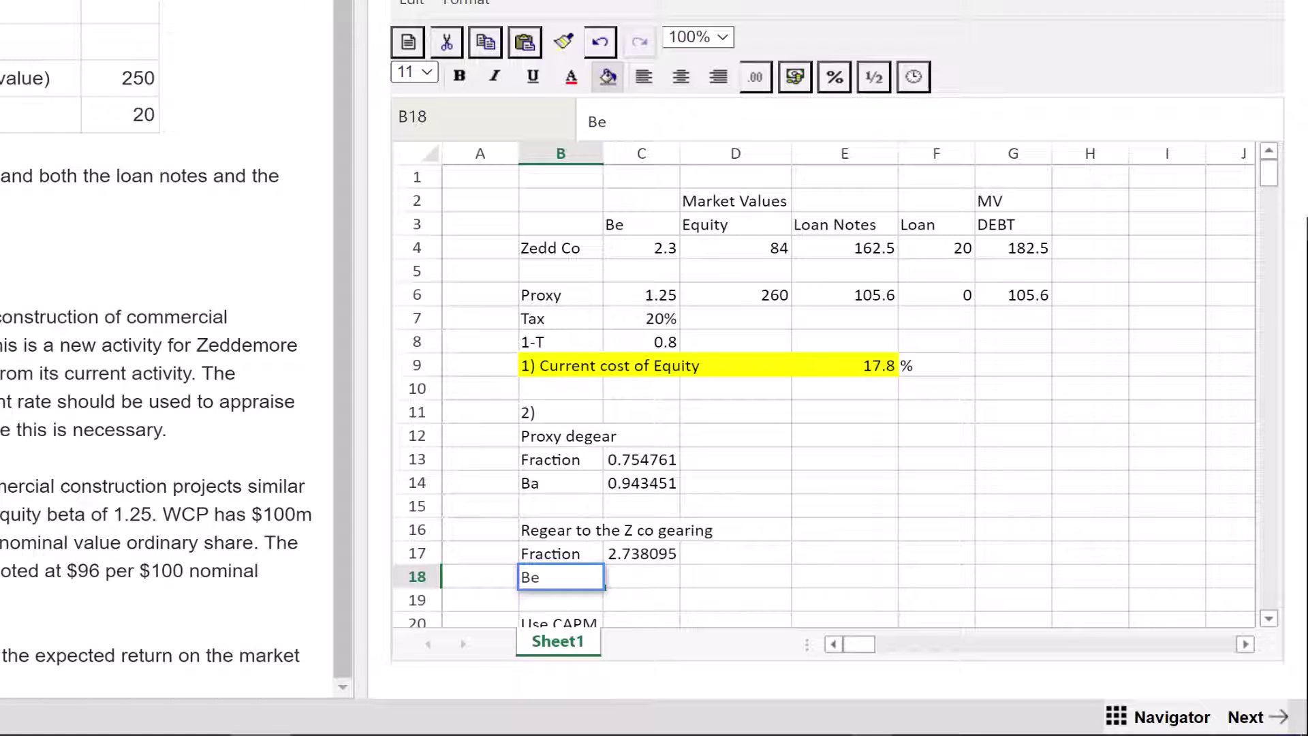
key("Tab")
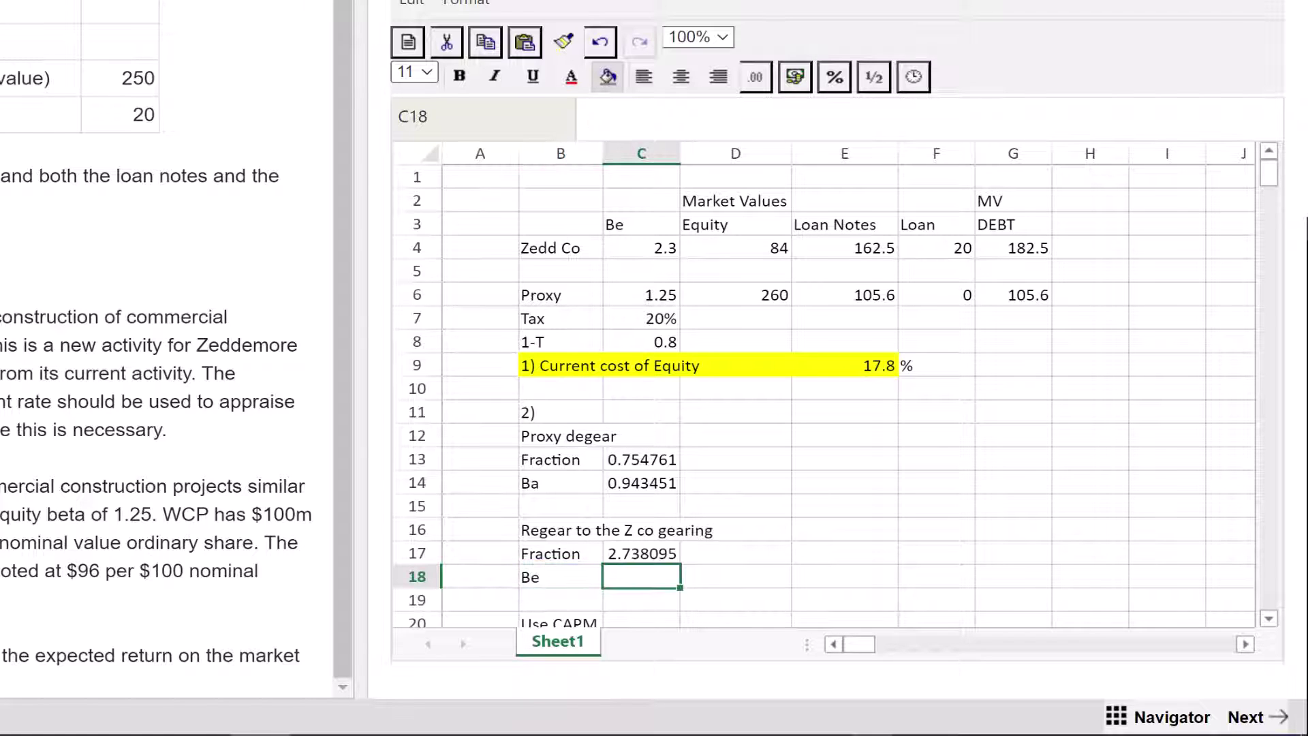
type("=")
key("Up")
key("Up")
key("Up")
key("Up")
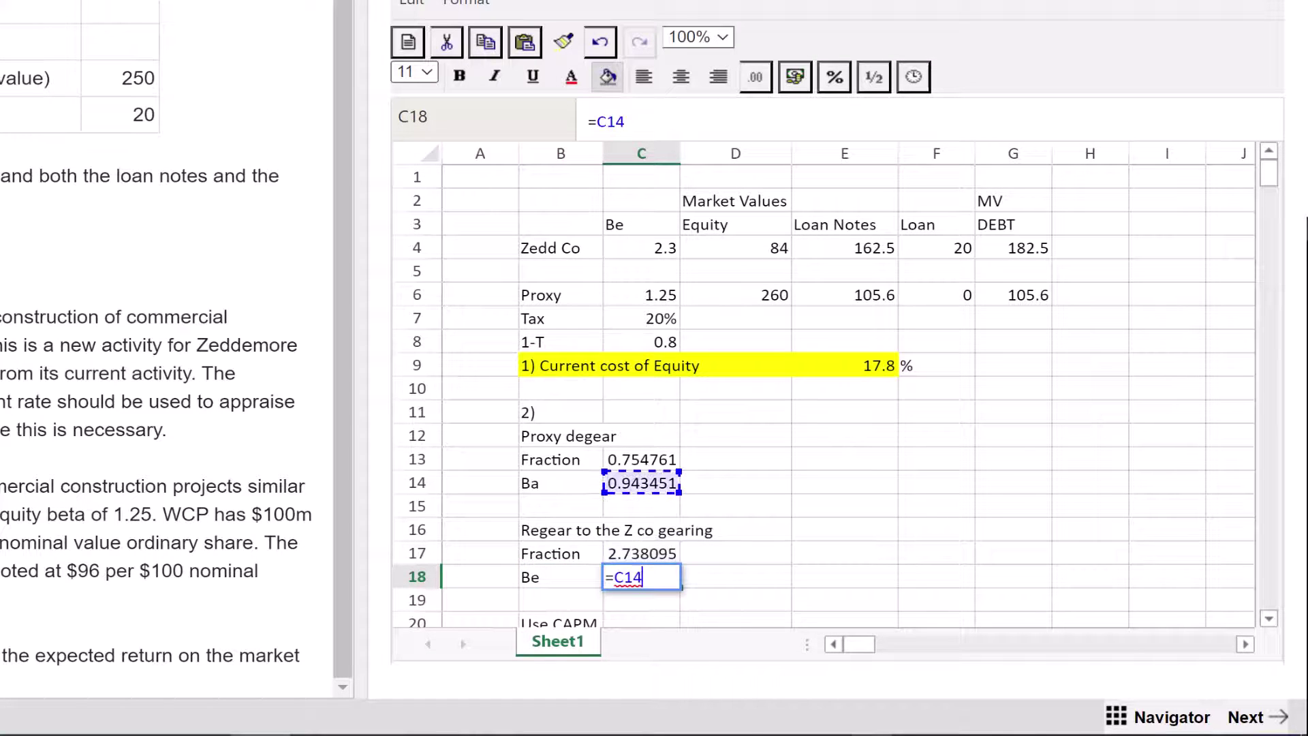
type("*")
key("Up")
key("Up")
key("Down")
key("Return")
key("Down")
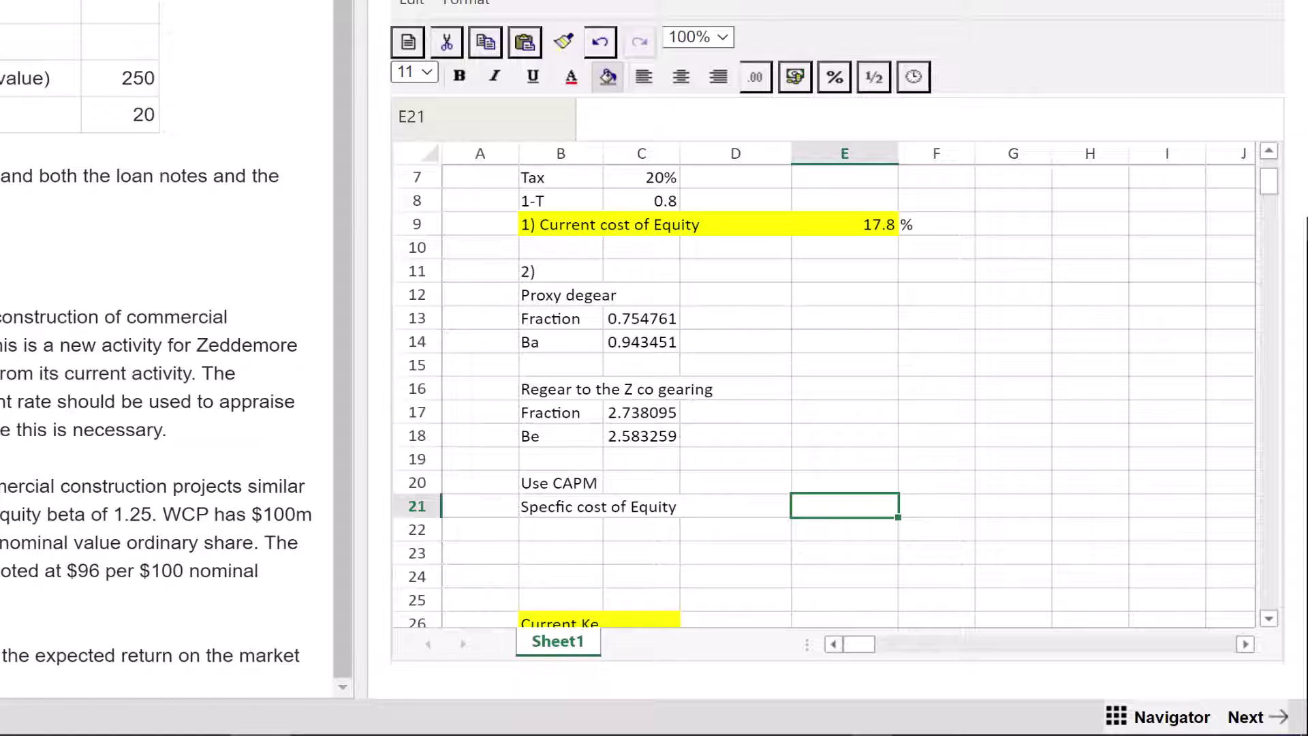
Copy the current cost of equity formula and its % sign from E9:F9 to E21:F21 beside the specific cost of equity label.
left_click(845, 224)
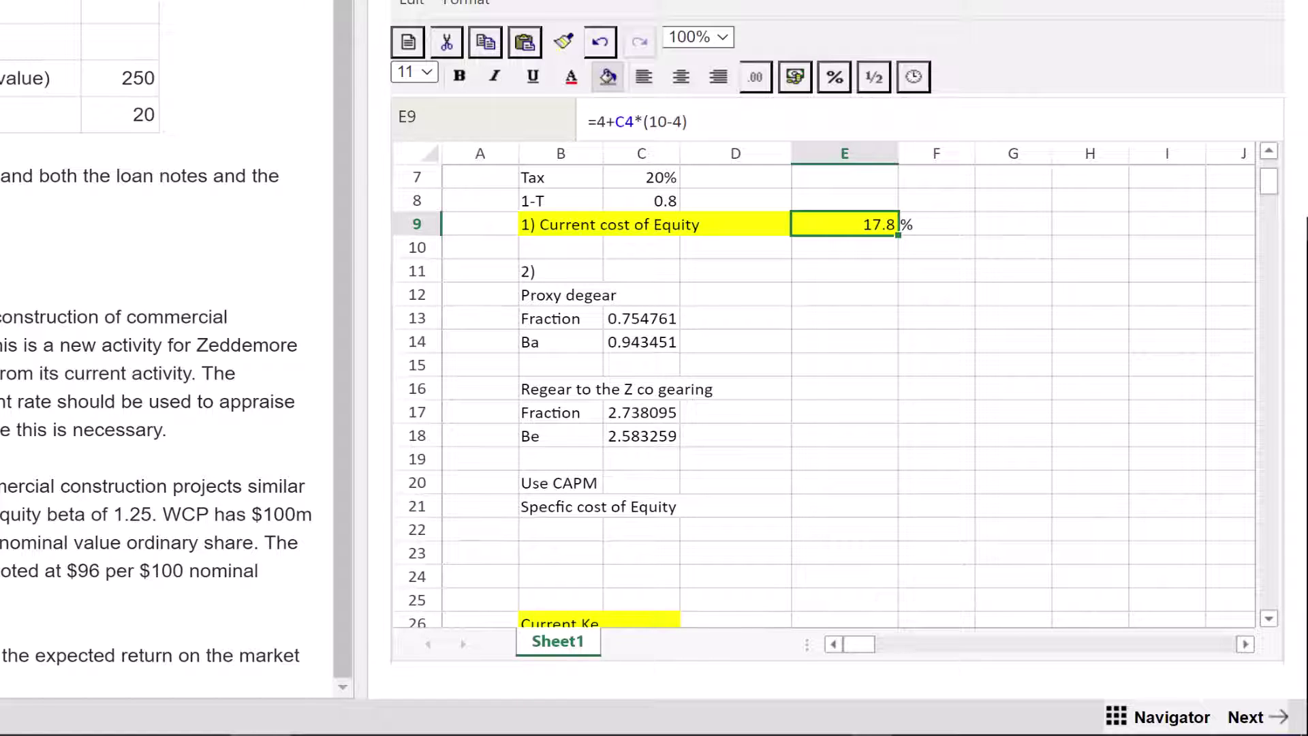
key("shift+Right")
key("ctrl+c")
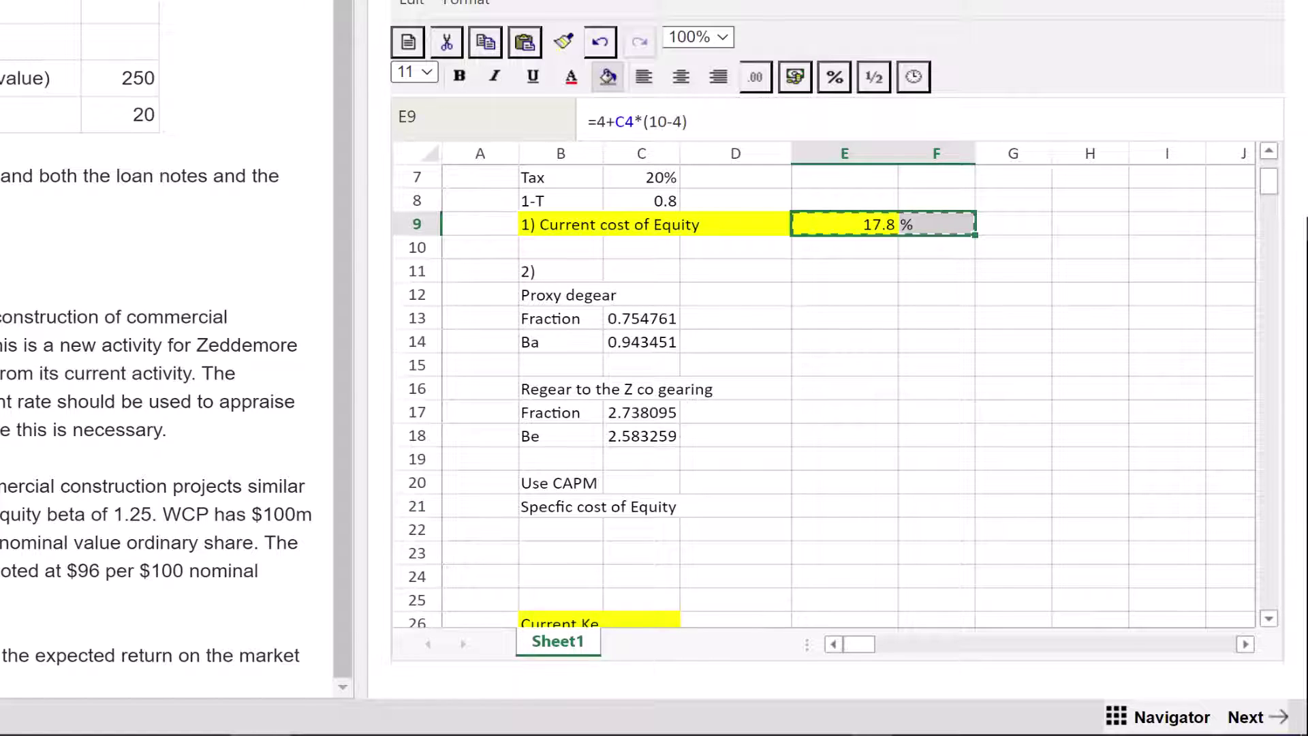
key("Down")
key("Down")
key("Down")
key("Down")
key("Down")
key("Down")
key("Down")
key("Down")
key("Down")
key("Down")
key("Down")
key("Down")
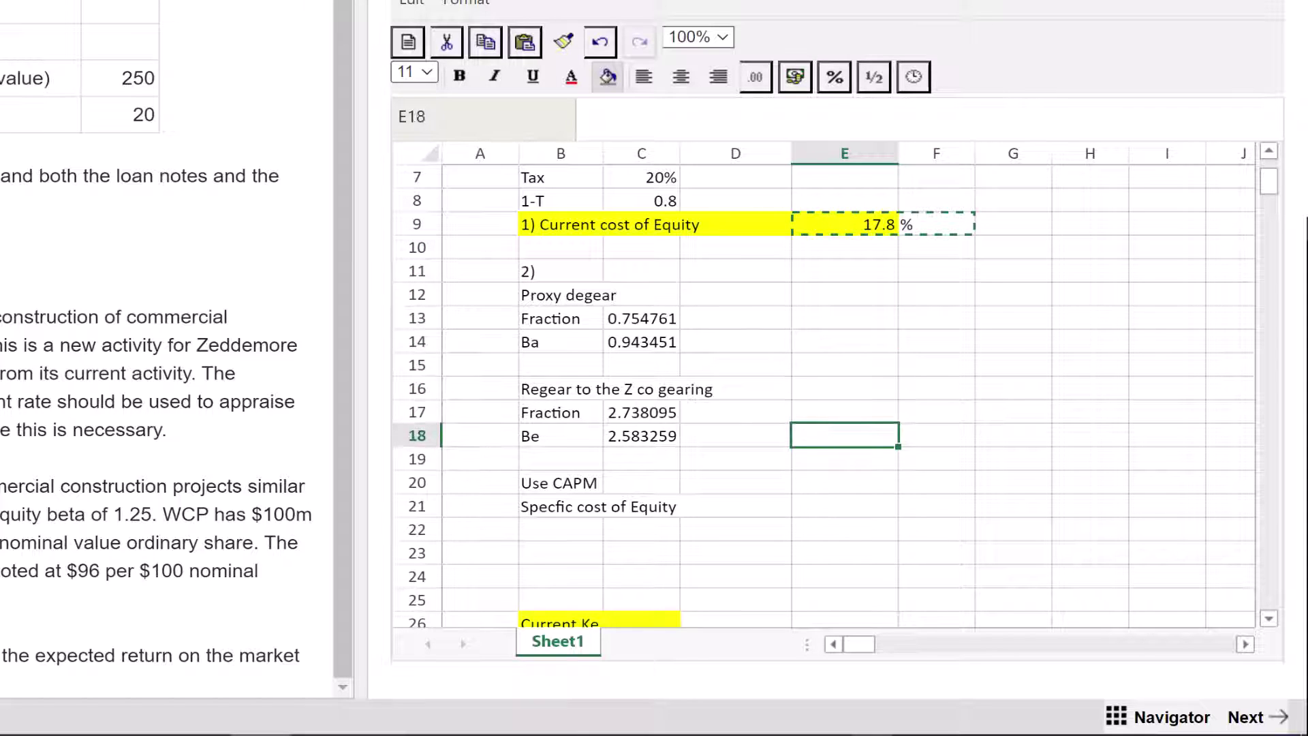
key("ctrl+v")
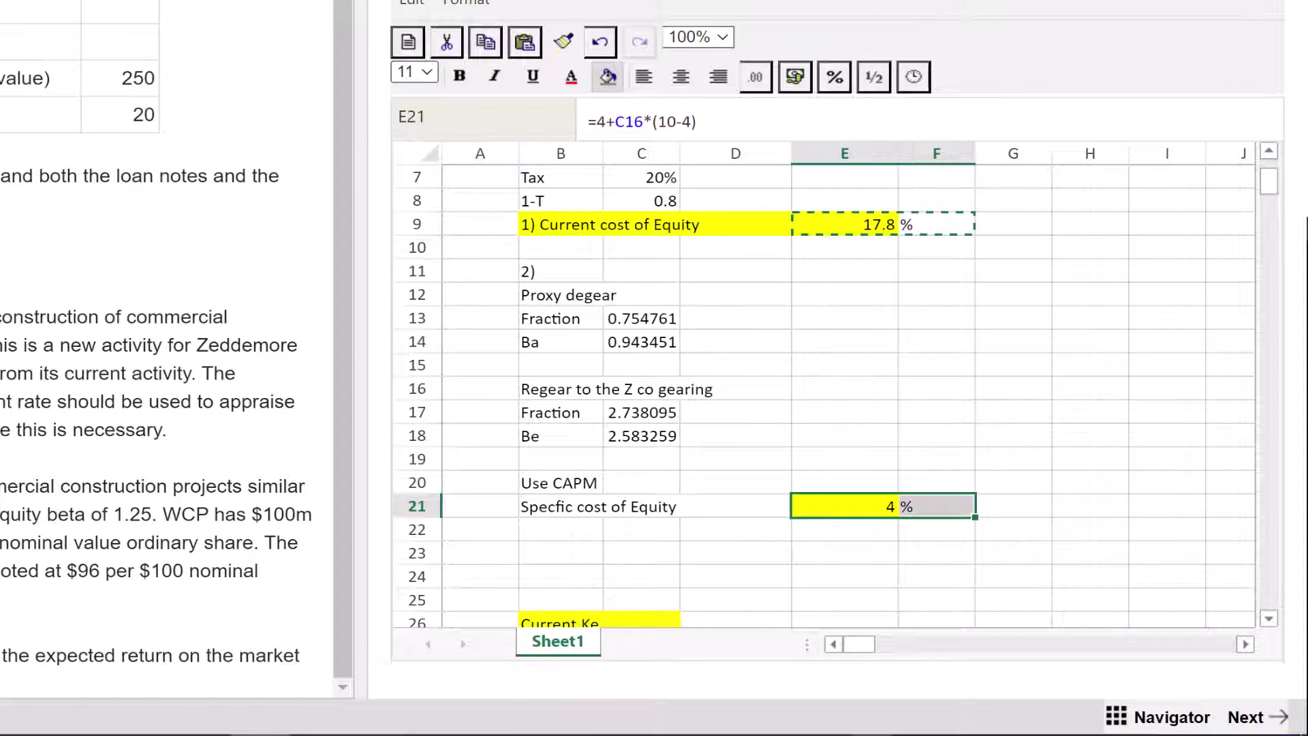
Correct the CAPM formula in E21 to use the regeared equity beta, making it =4+C18*(10-4).
key("F2")
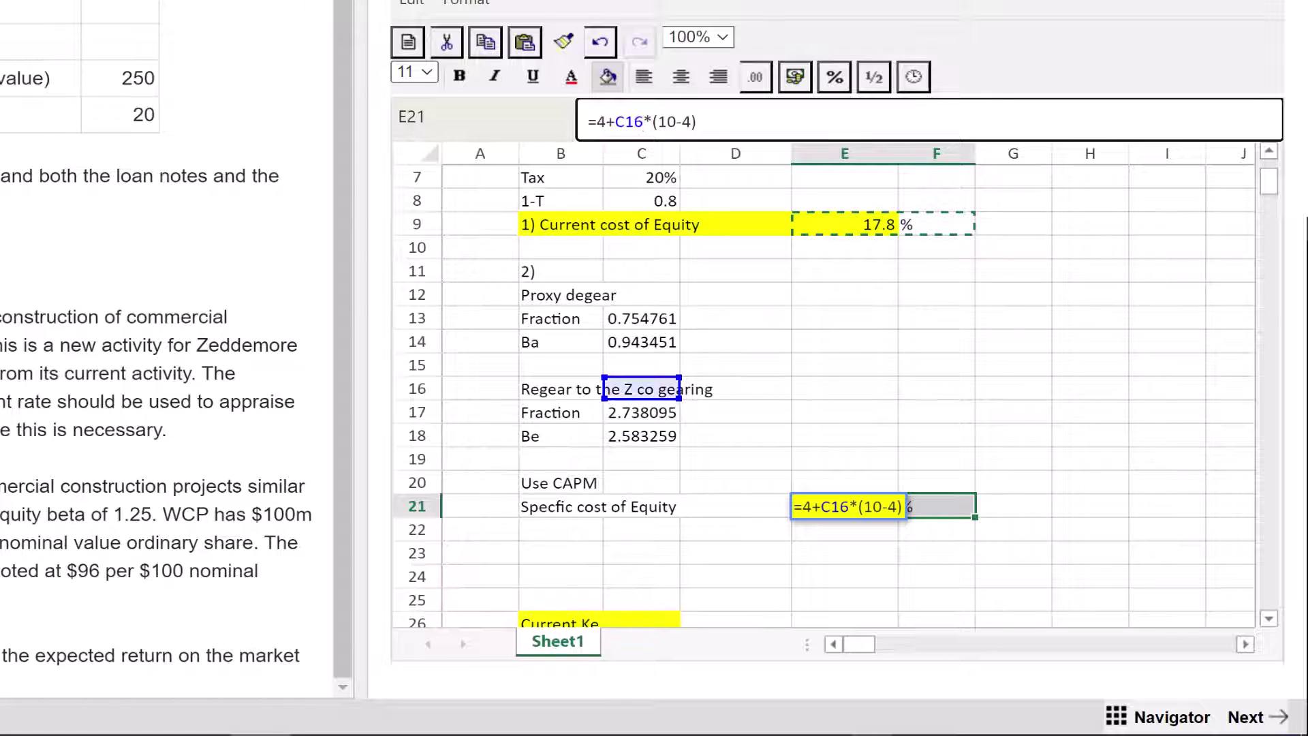
key("BackSpace")
key("BackSpace")
key("BackSpace")
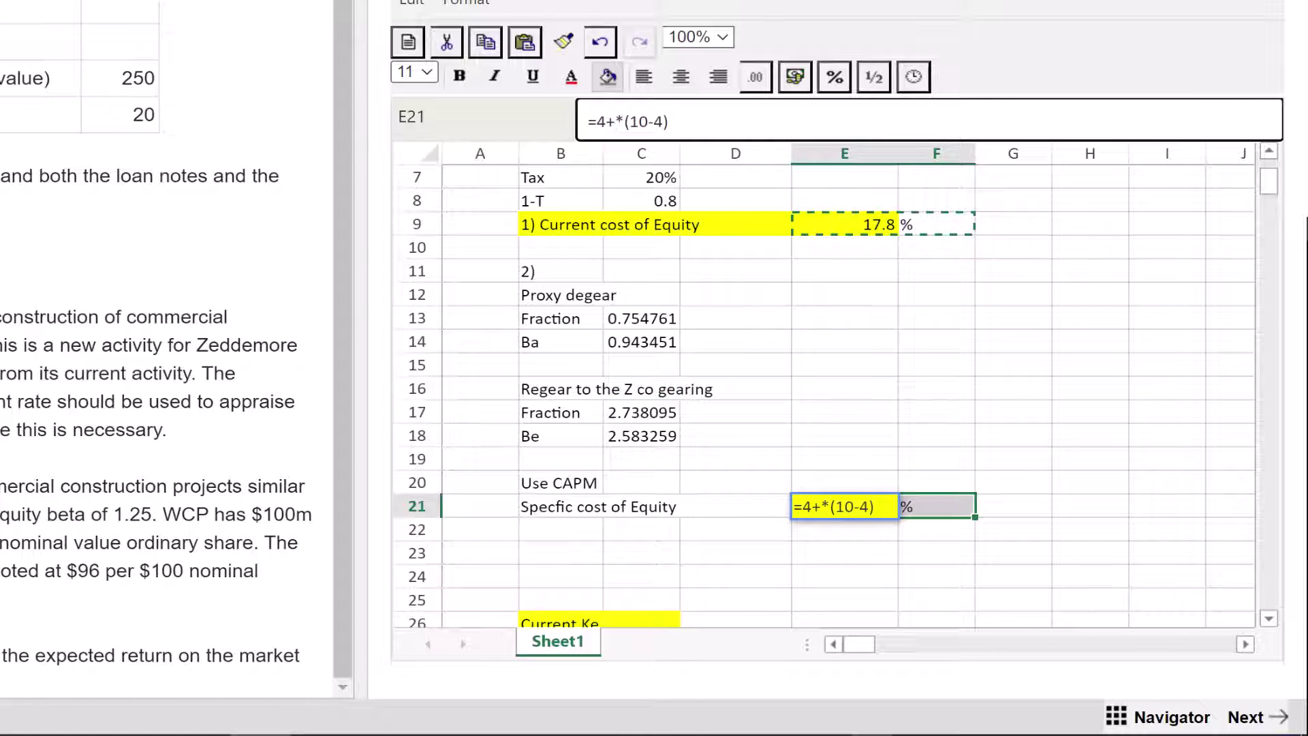
left_click(641, 436)
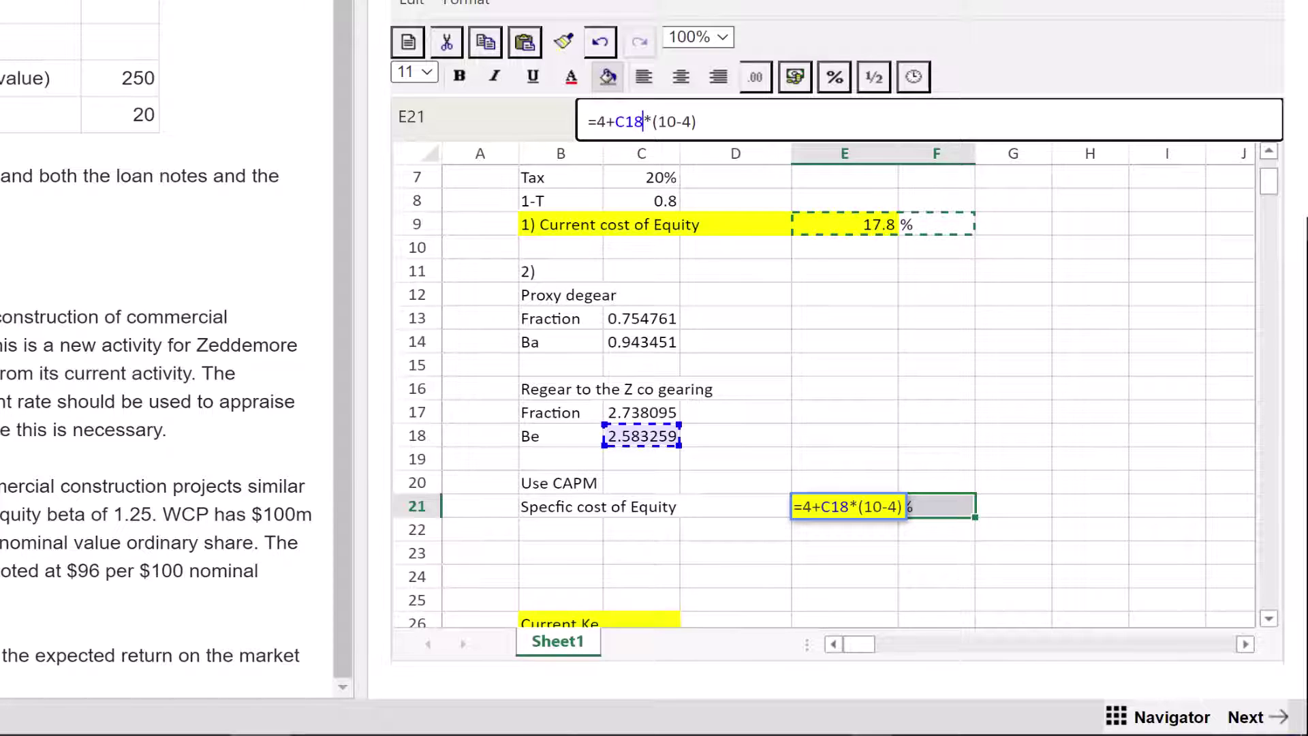
key("Return")
Format the specific cost of equity in E21 with the 0.00 number format.
left_click(845, 507)
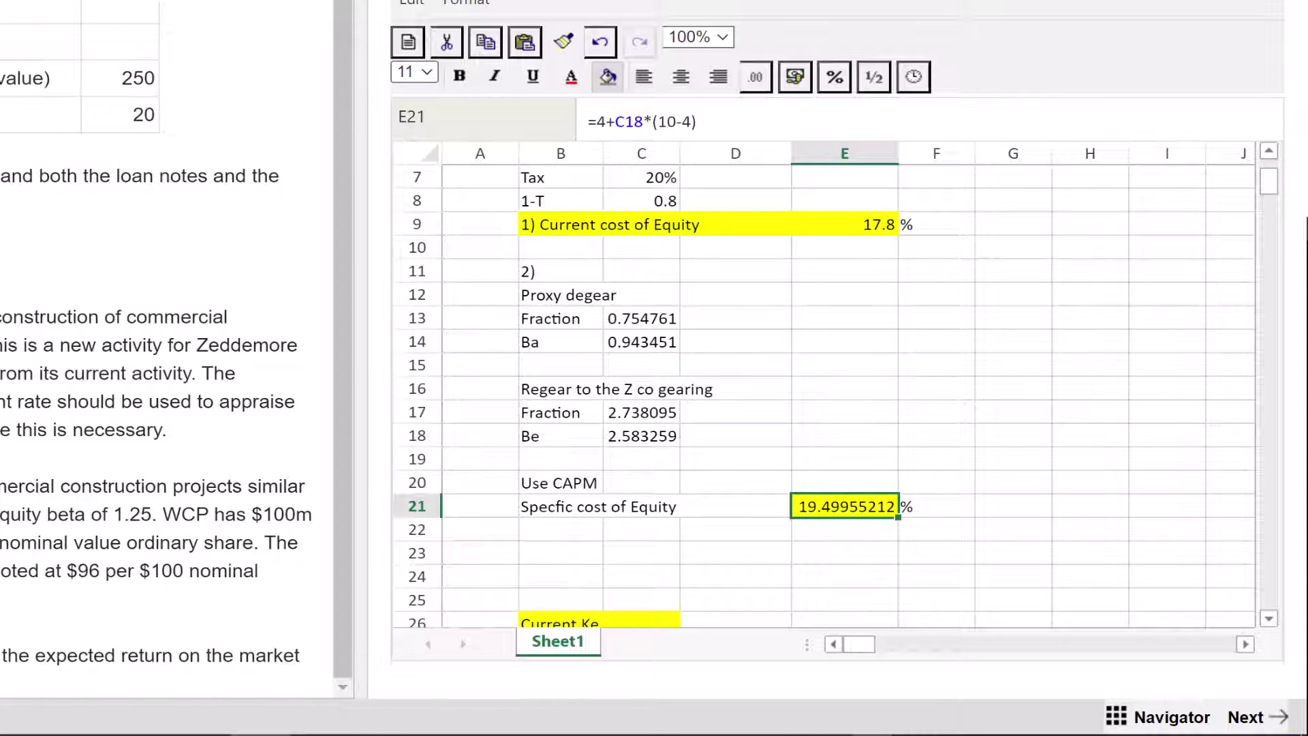
left_click(755, 77)
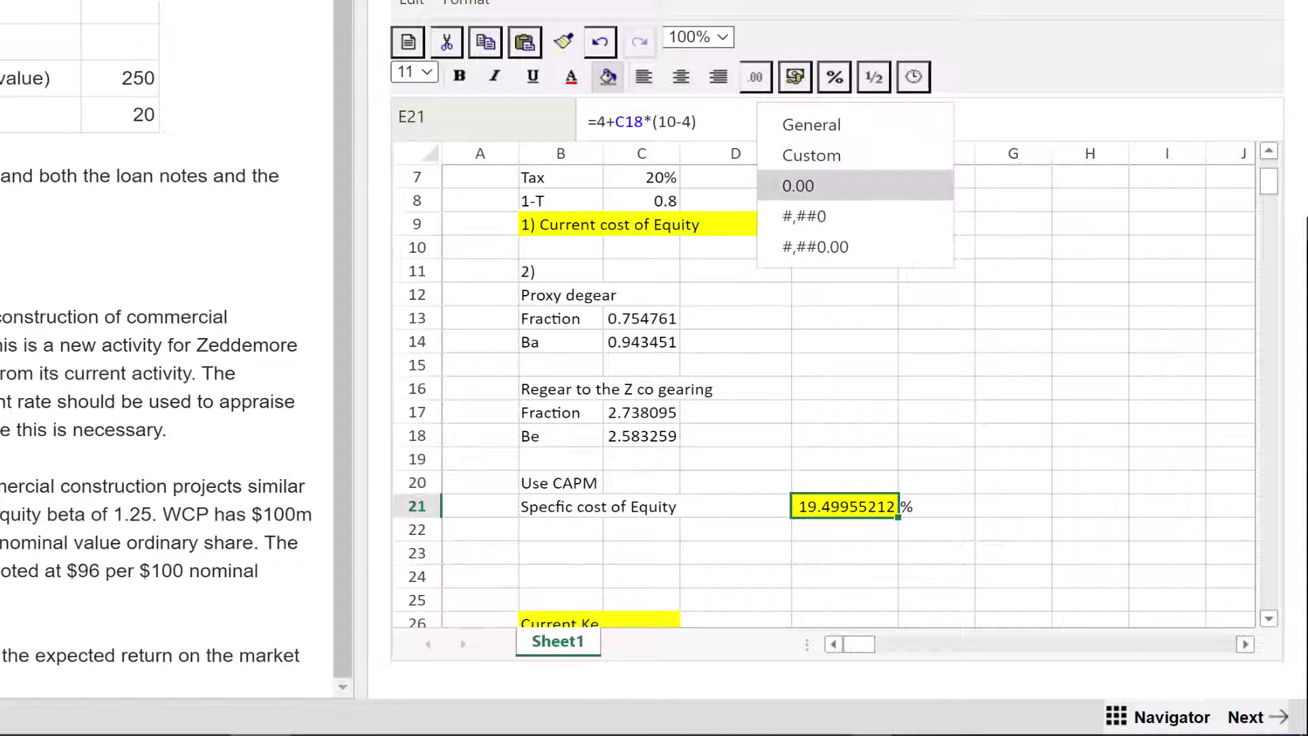
left_click(799, 186)
left_click(1014, 436)
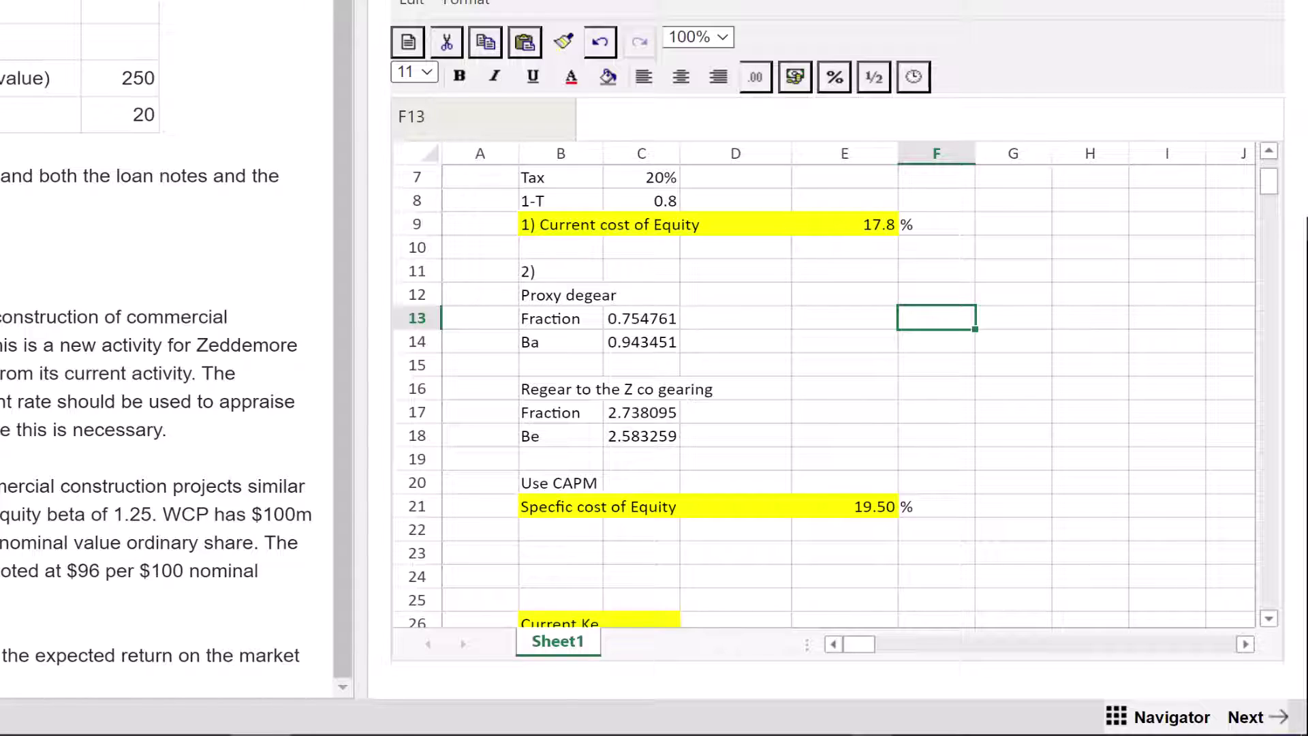
scroll(845, 395, "up", 2)
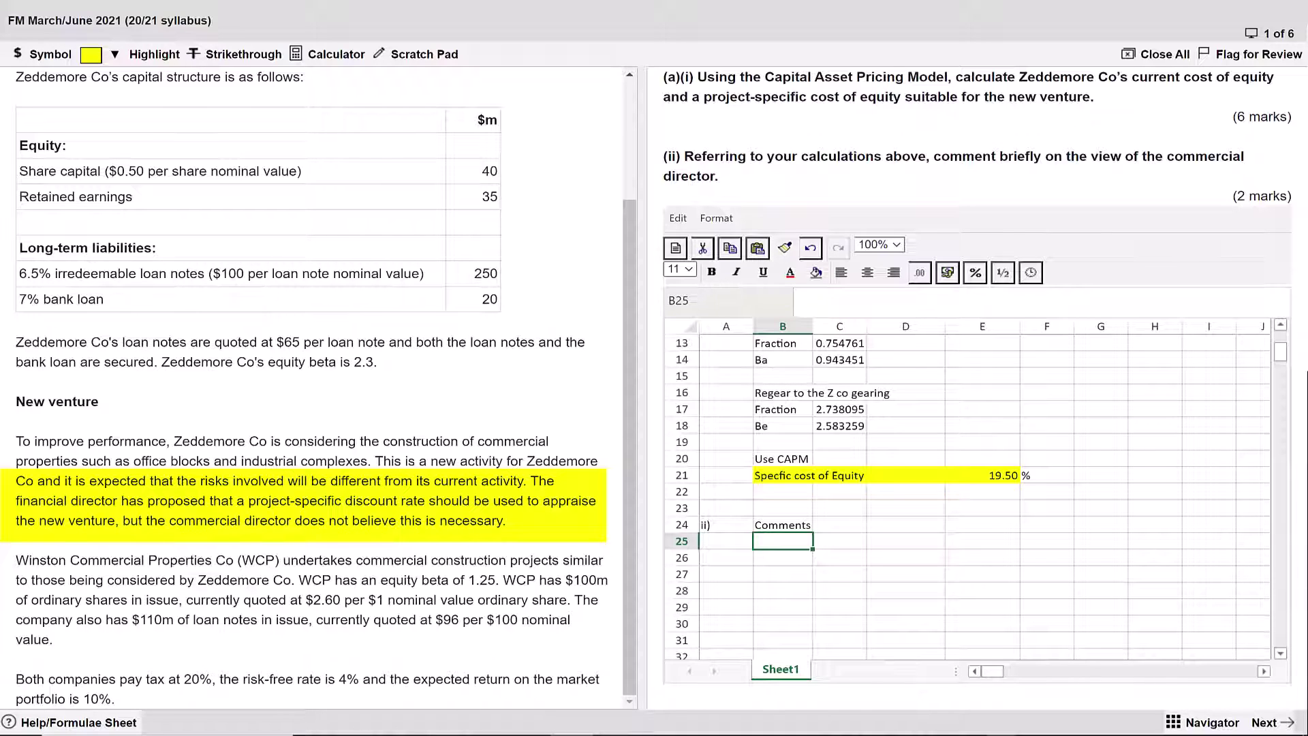
scroll(968, 491, "up", 2)
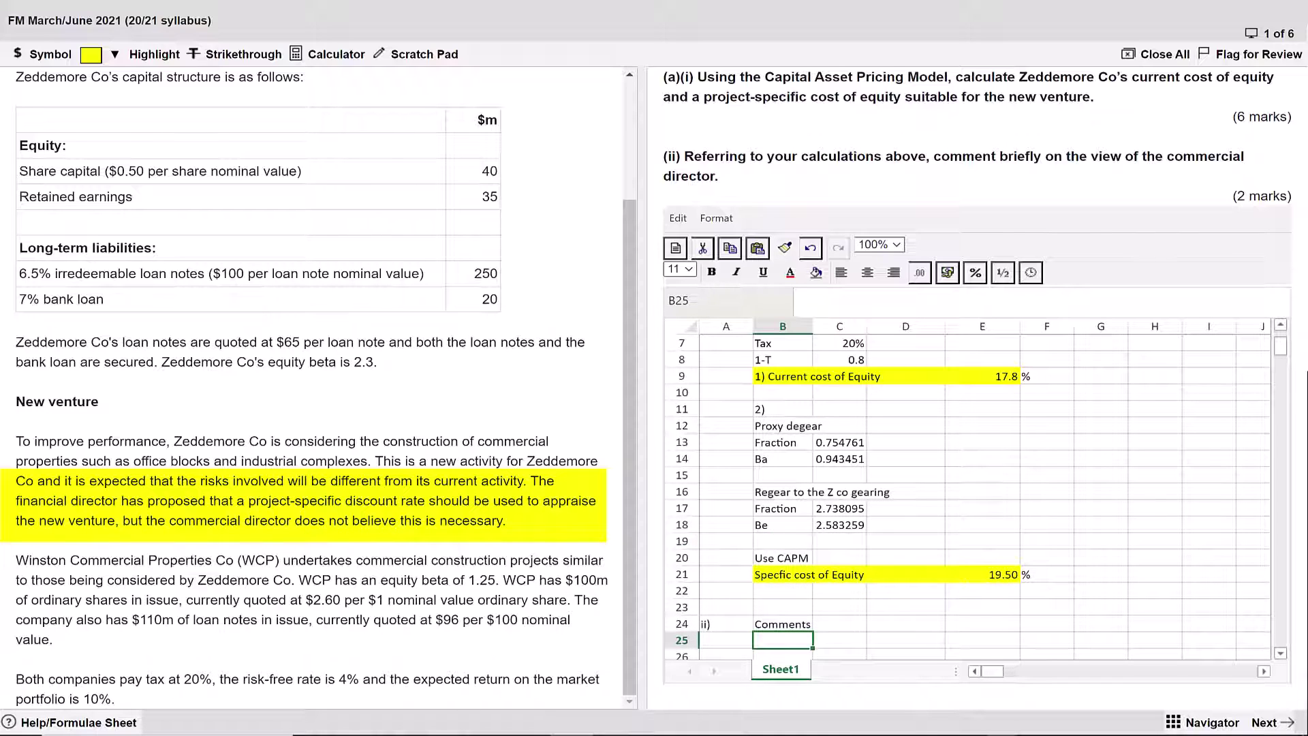